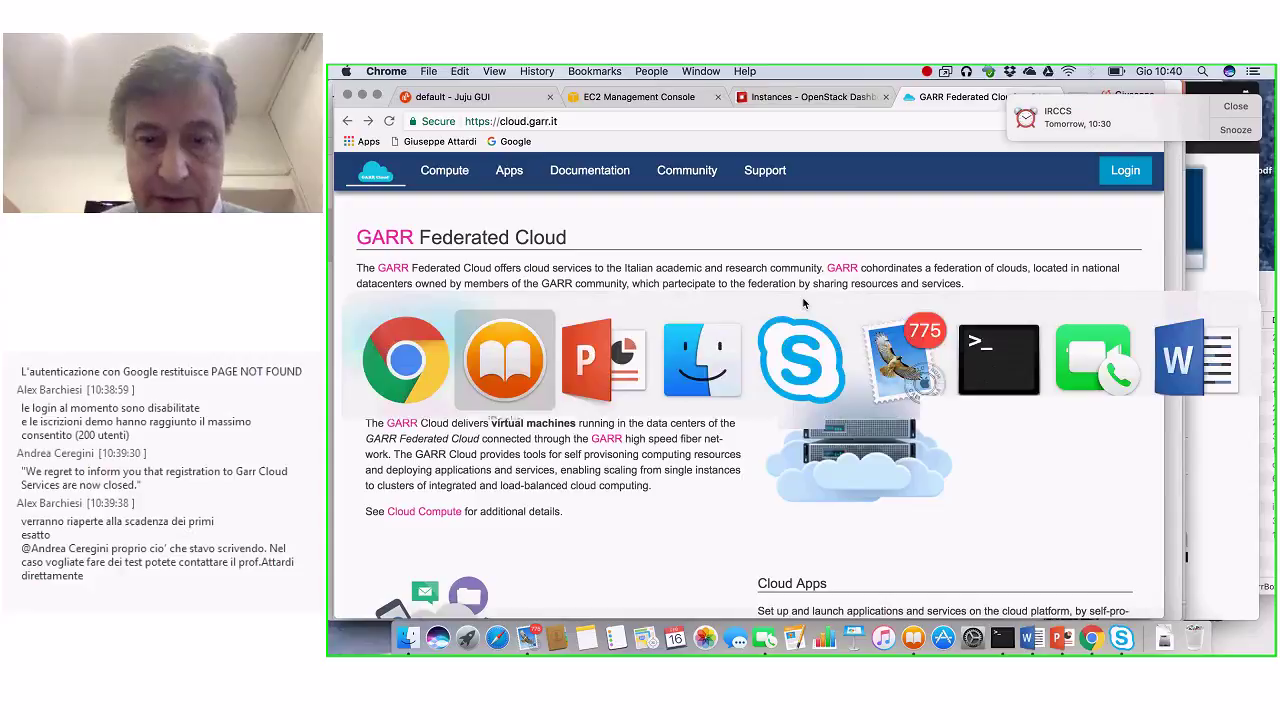
pyautogui.press('super+Tab')
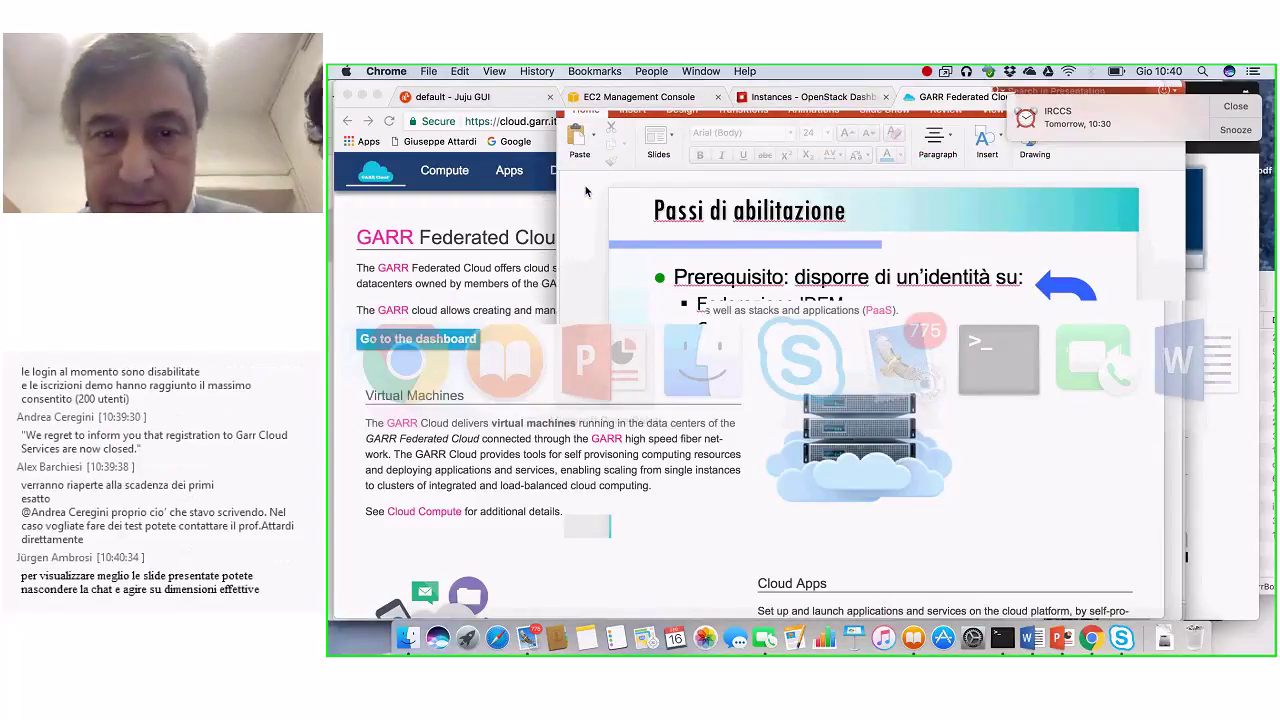
pyautogui.press('super+m')
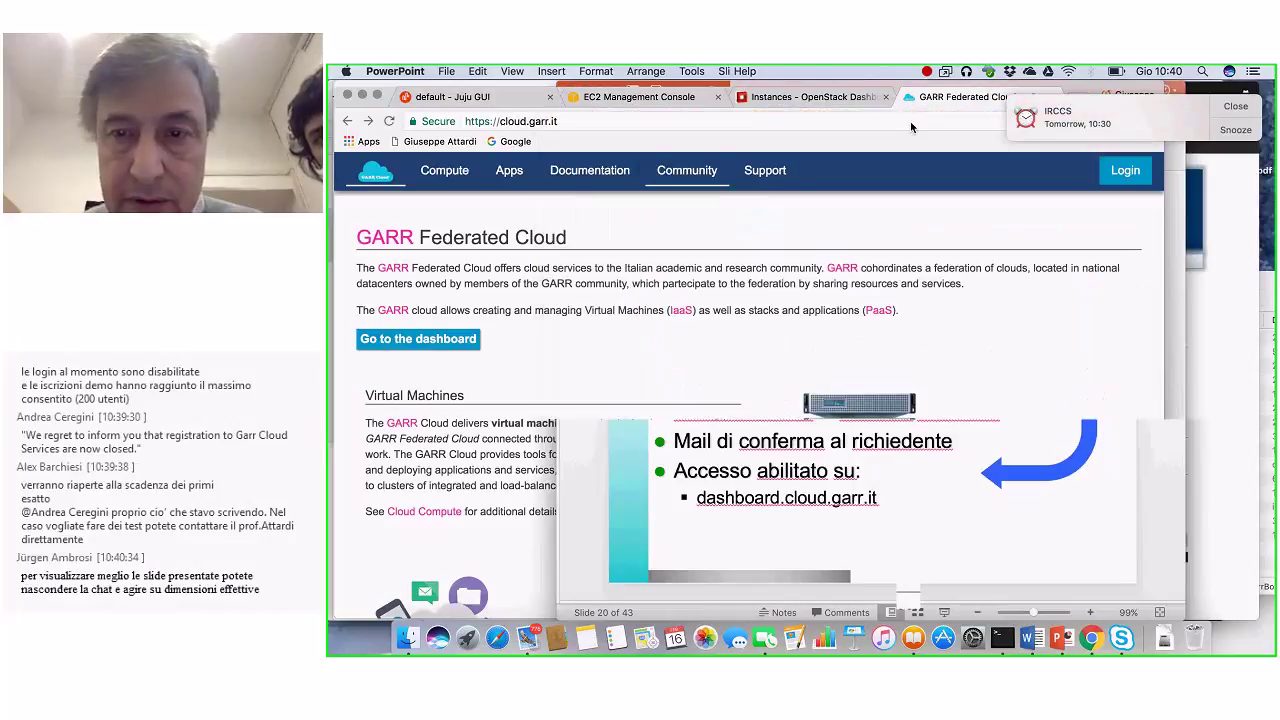
pyautogui.hotkey('ctrl', 'shift', 'Tab')
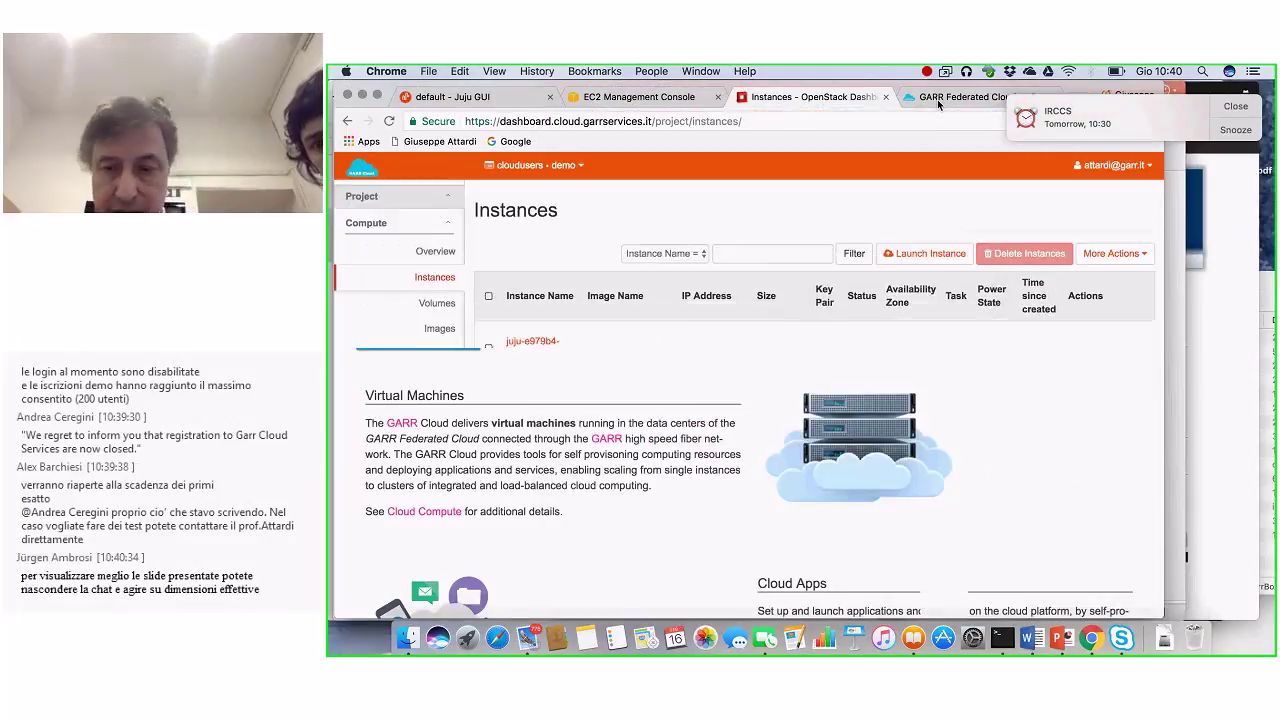
pyautogui.click(938, 97)
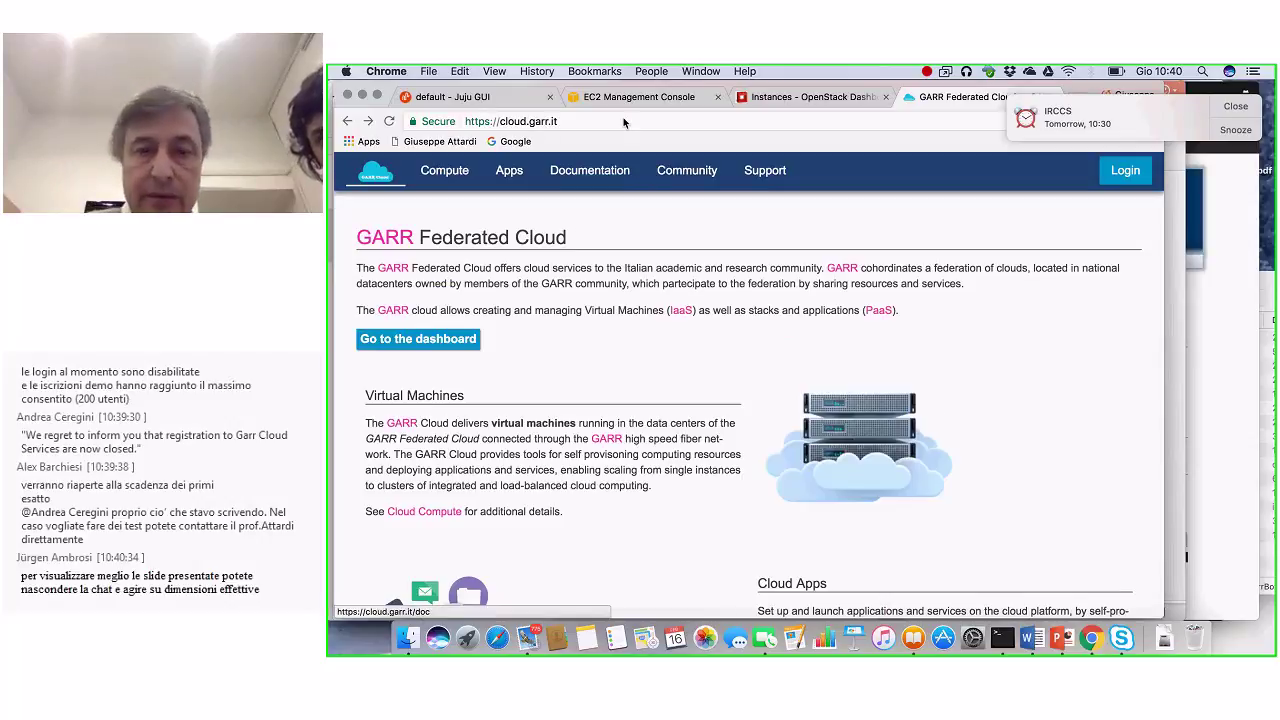
pyautogui.click(658, 98)
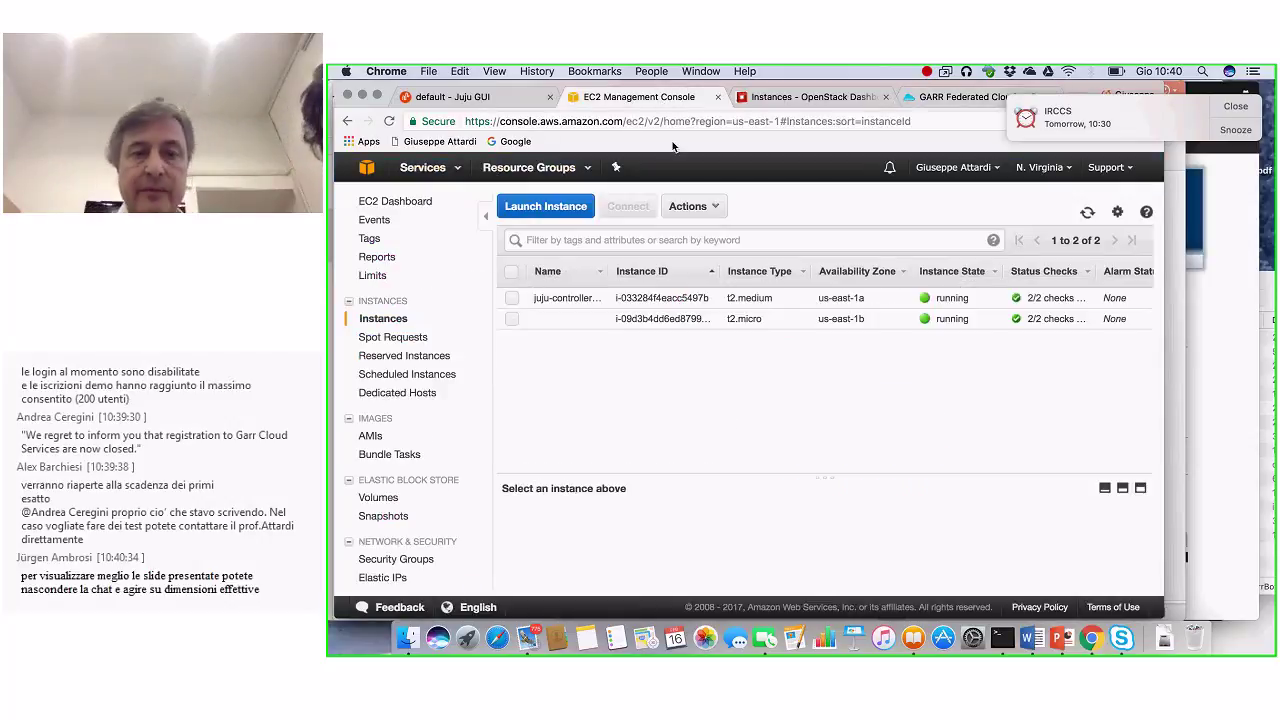
# Load dashboard.cloud.garrservices.it in a new browser tab
pyautogui.press('super+t')
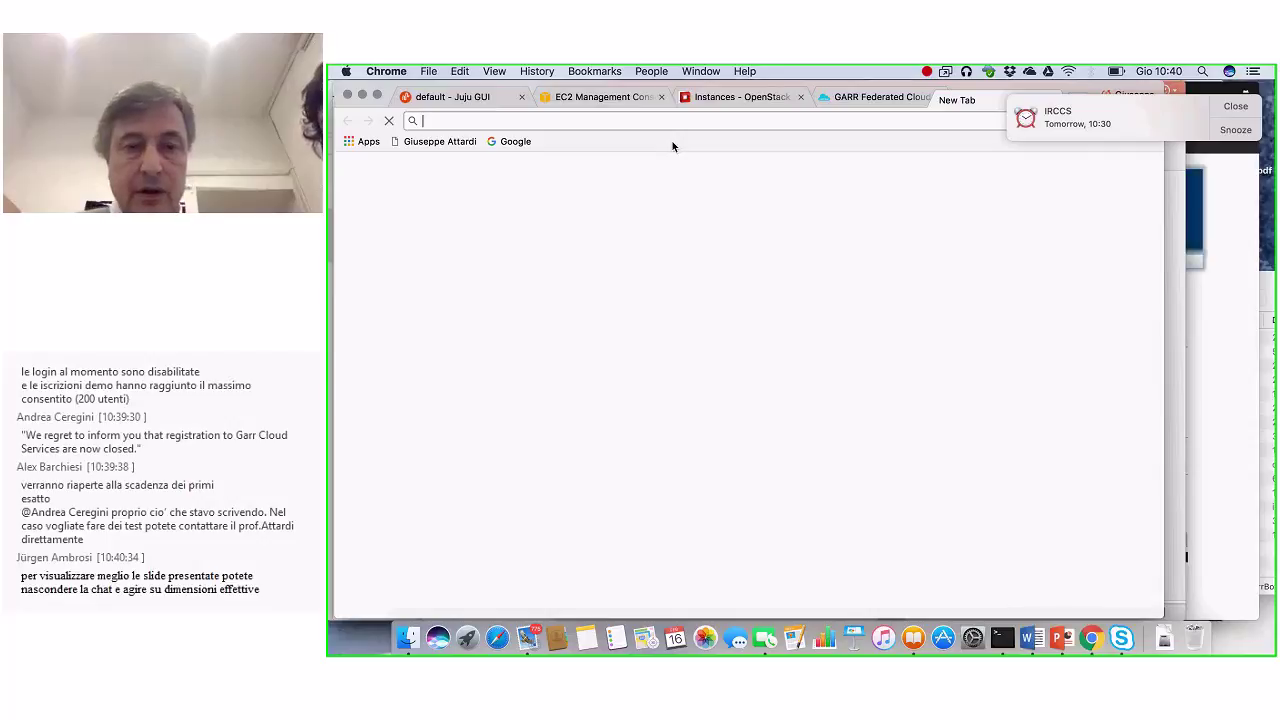
pyautogui.write('dashboard.cloud.garrservices.it')
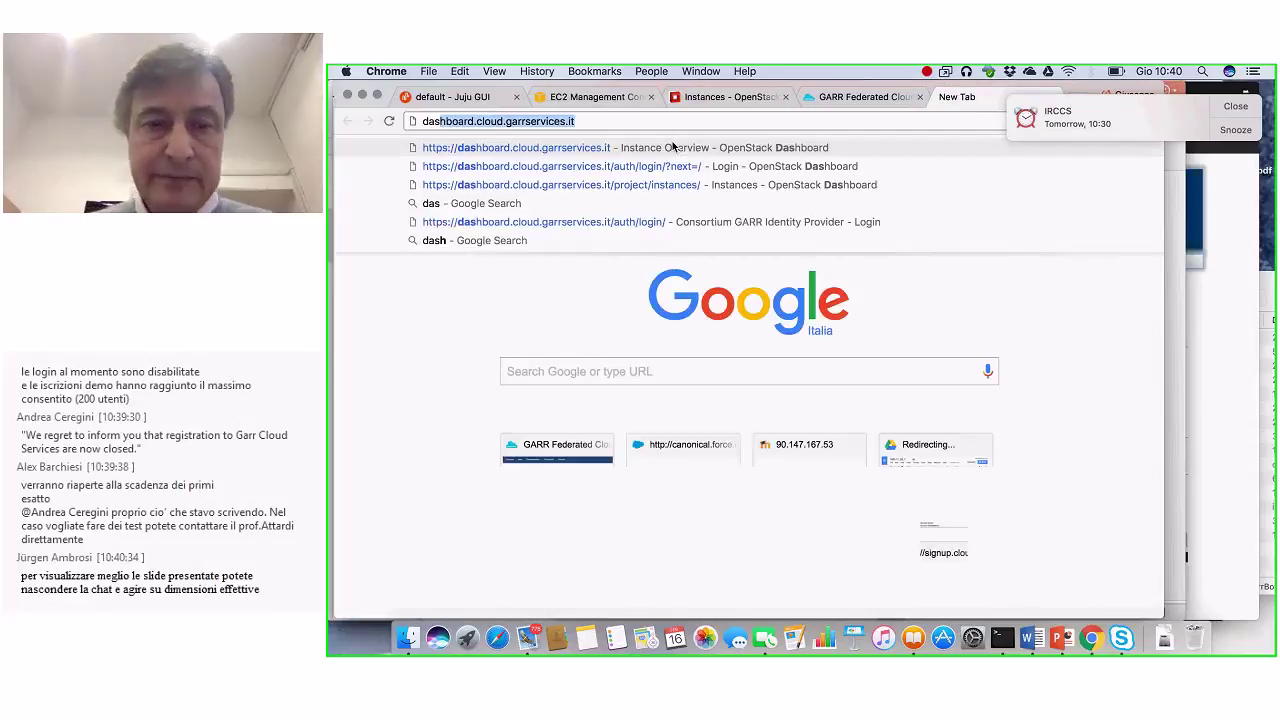
pyautogui.press('Return')
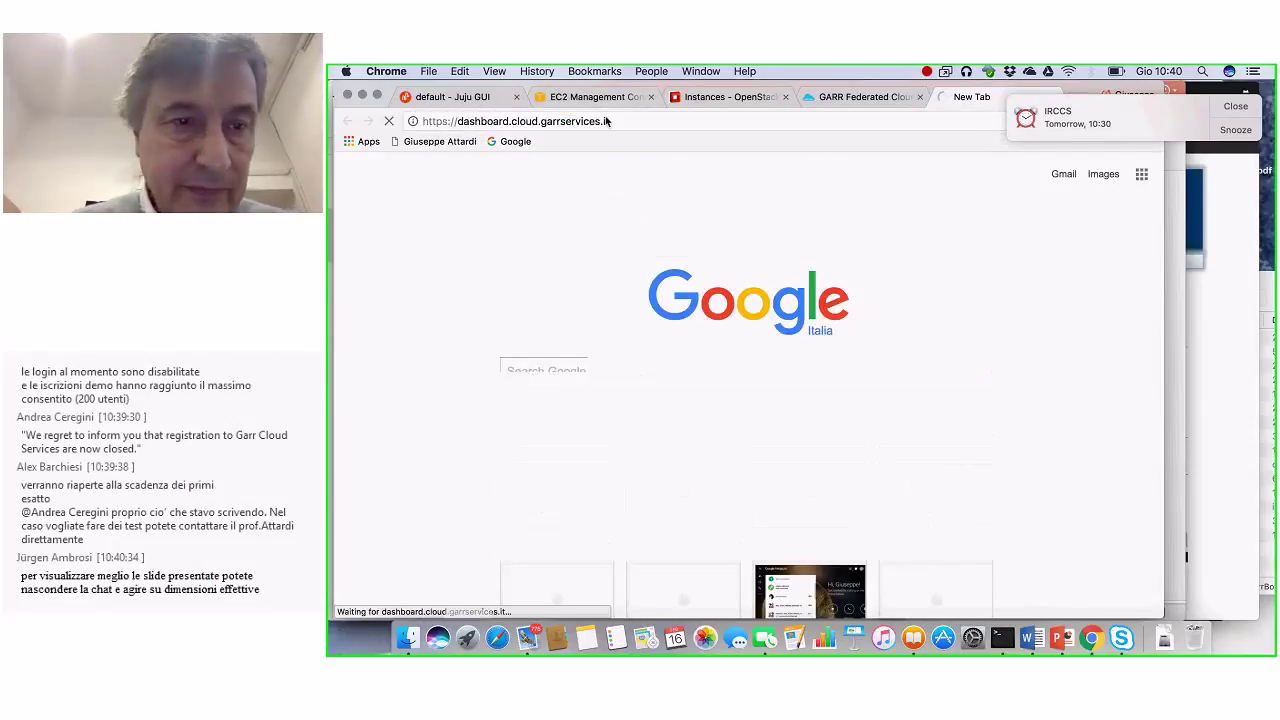
# Log in to the dashboard from the GARR Federated Cloud home page and show the project's compute instances
pyautogui.click(462, 97)
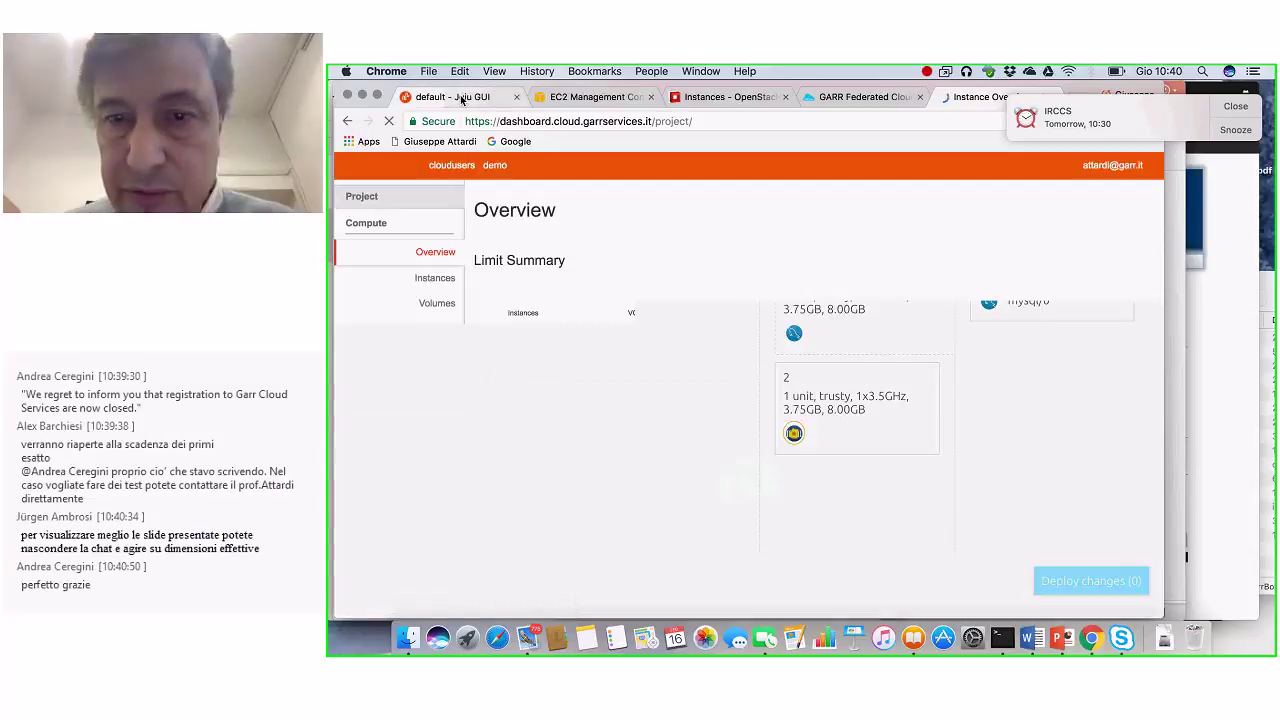
pyautogui.click(865, 97)
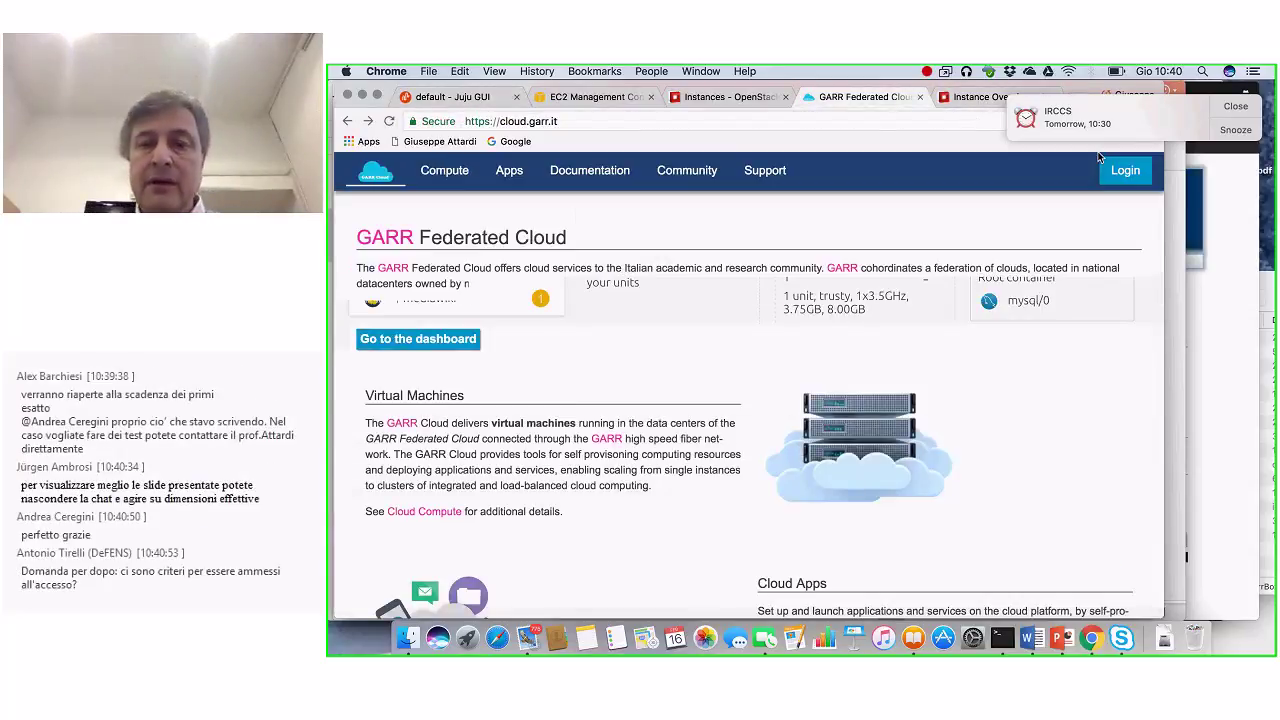
pyautogui.click(1125, 172)
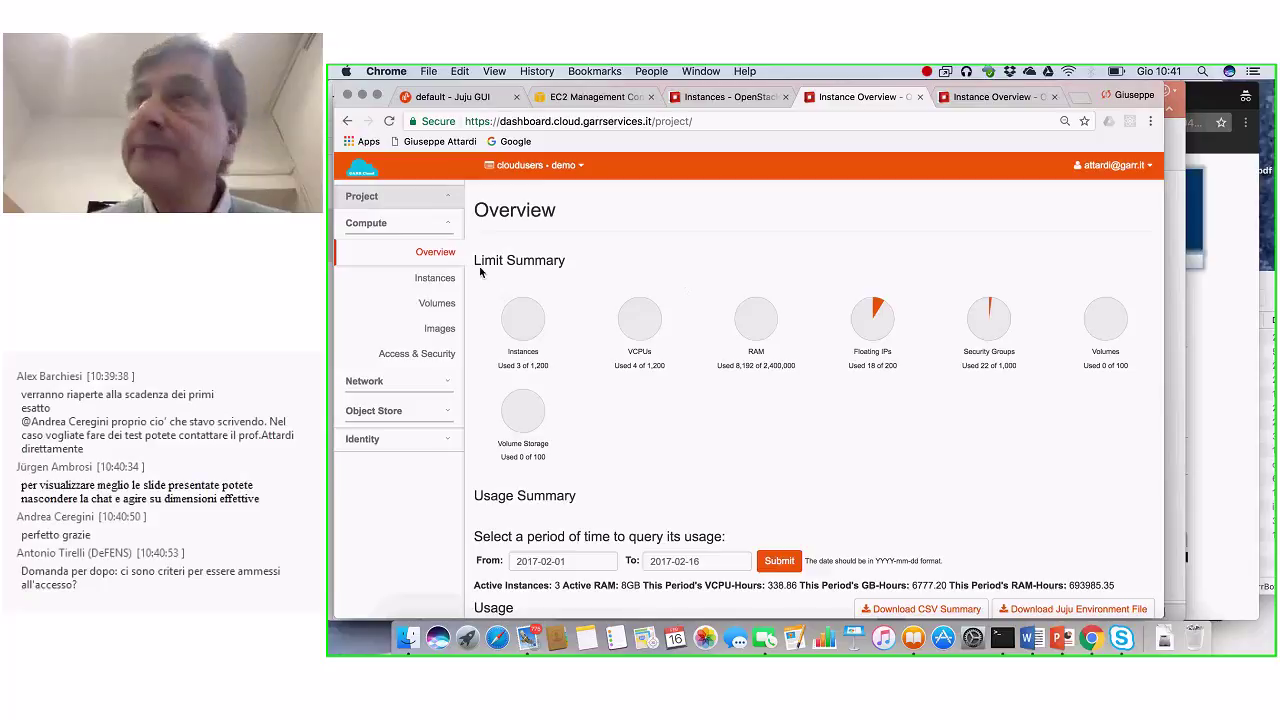
pyautogui.click(436, 280)
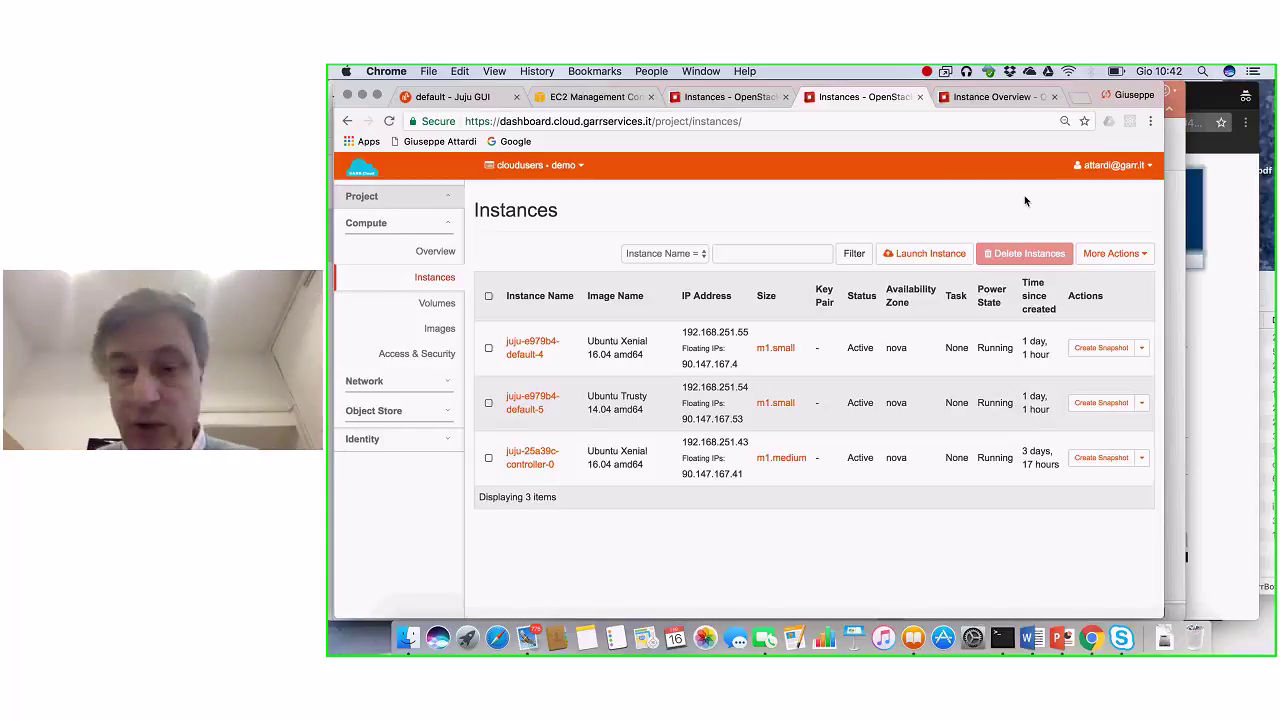
# Start launching a new instance named cruitest, keep its count at 1, and continue to the source settings
pyautogui.click(912, 256)
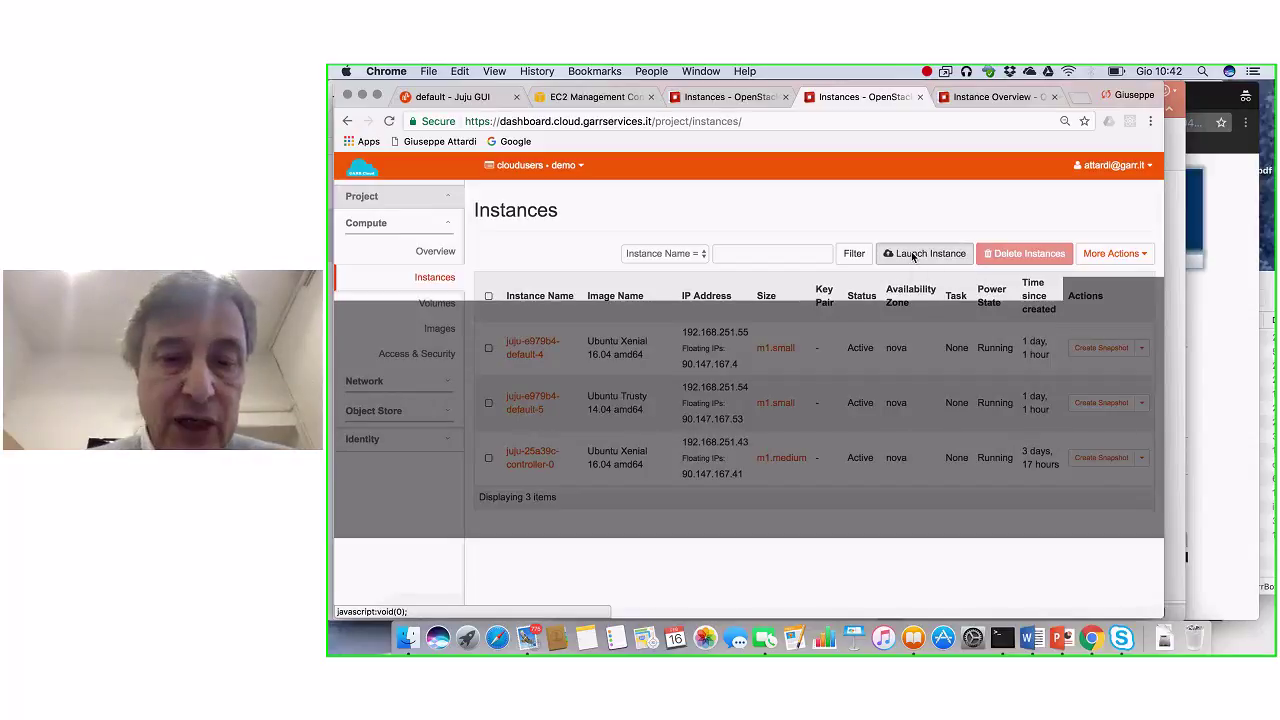
pyautogui.click(693, 312)
pyautogui.write('cruitest')
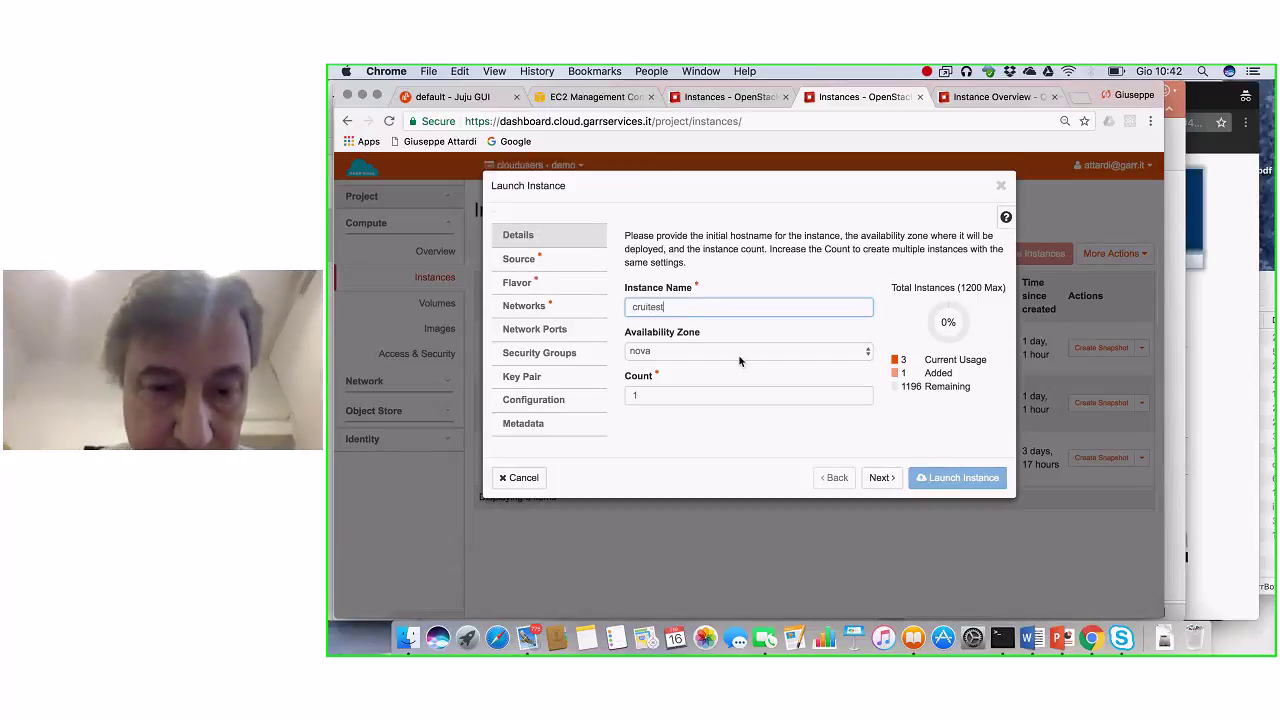
pyautogui.click(660, 395)
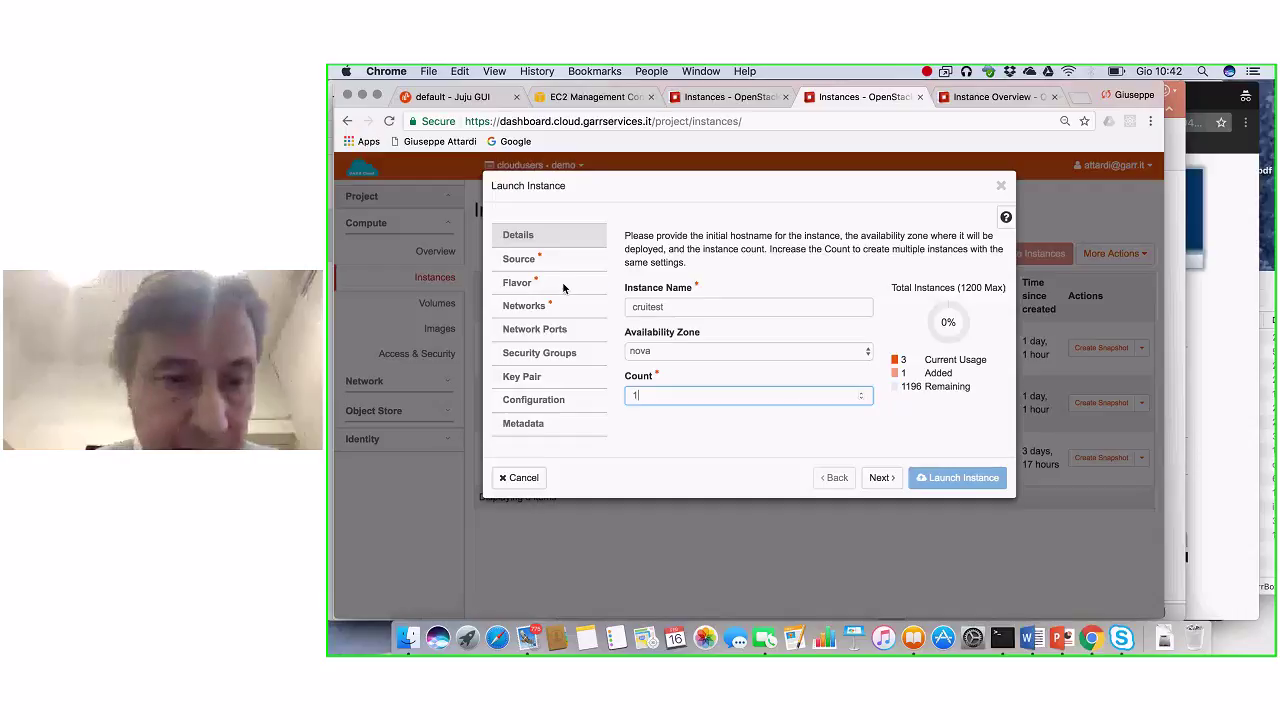
pyautogui.click(880, 478)
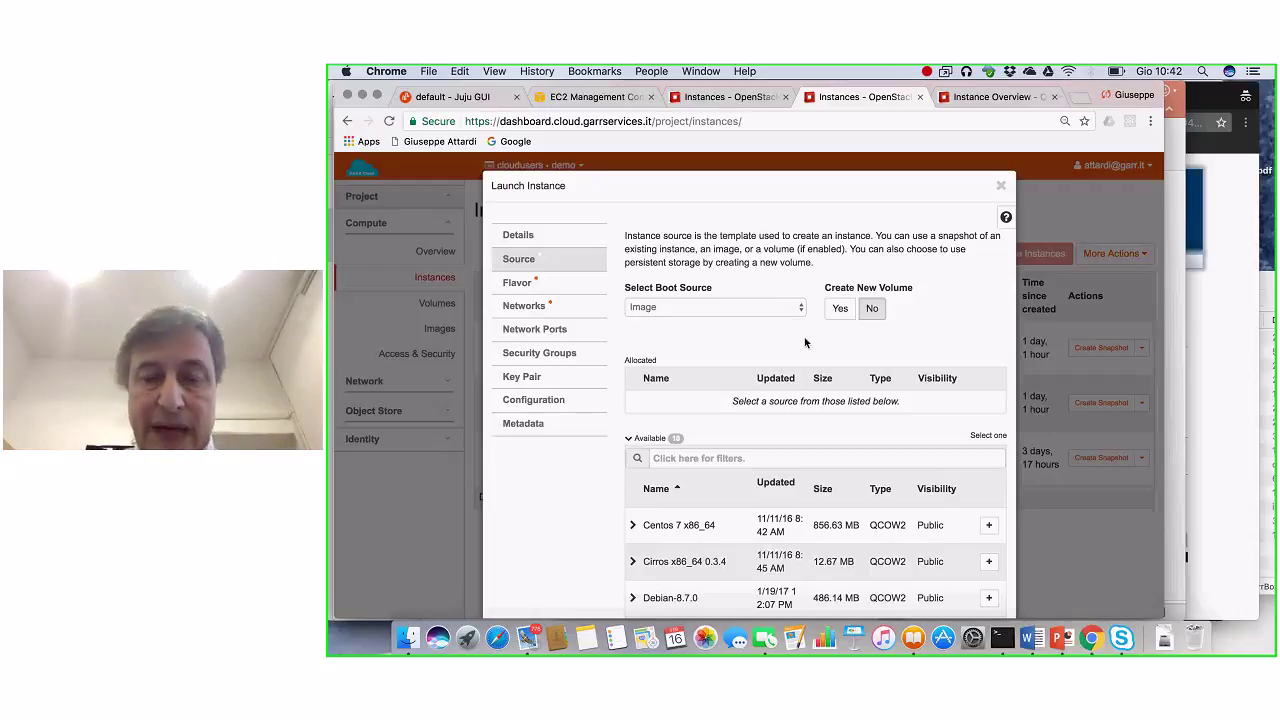
# Allocate the Ubuntu Xenial 16.04 amd64 image as the instance's boot source and continue to the flavor settings
pyautogui.scroll(-6, 805, 342)
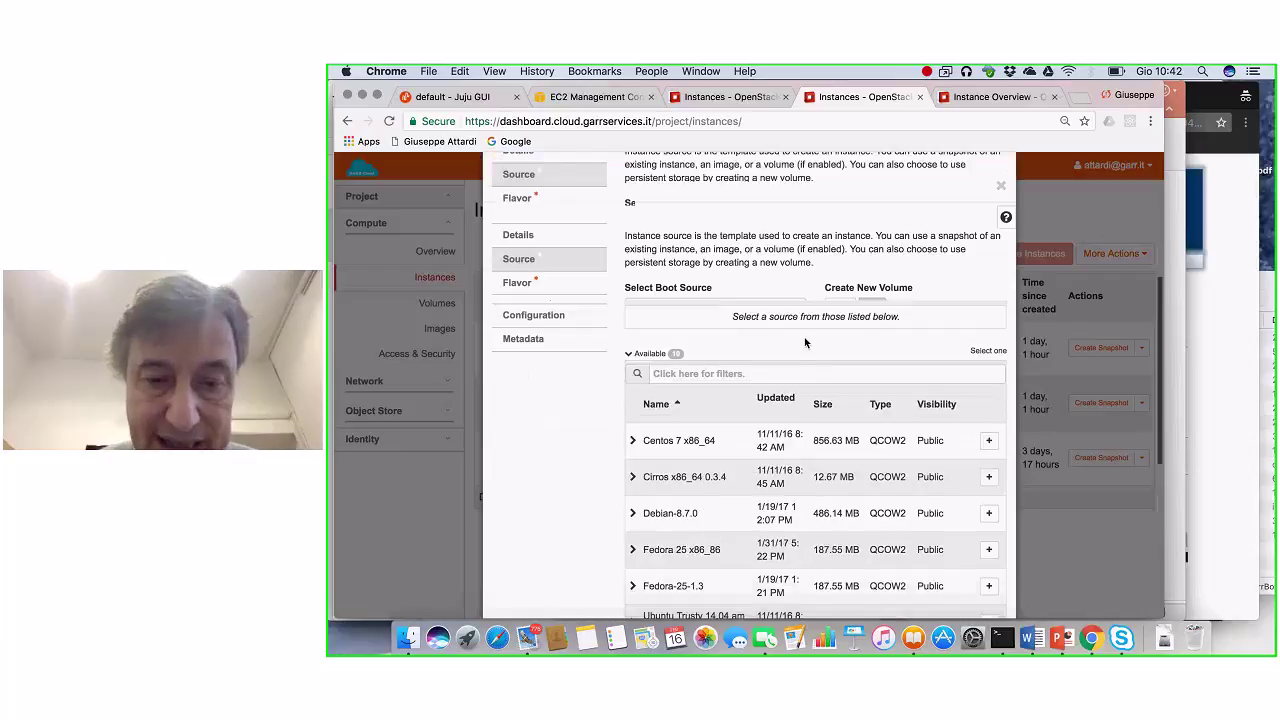
pyautogui.scroll(-2, 805, 342)
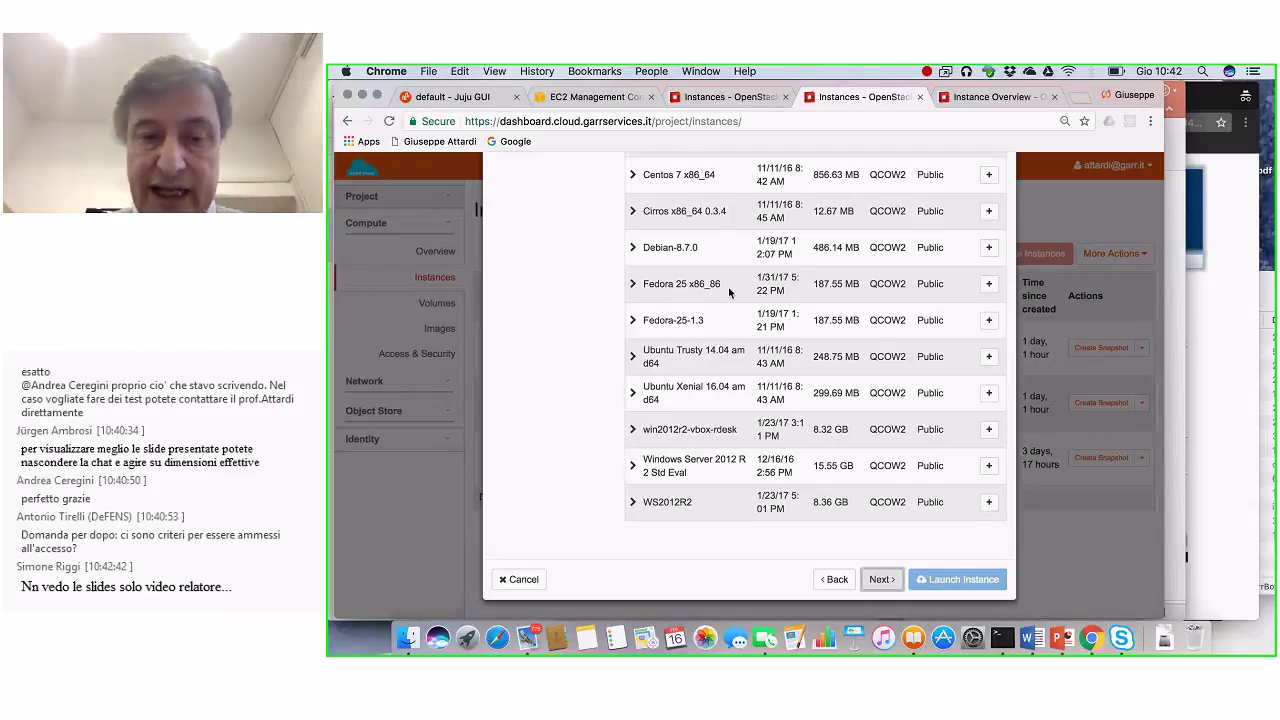
pyautogui.scroll(2, 729, 289)
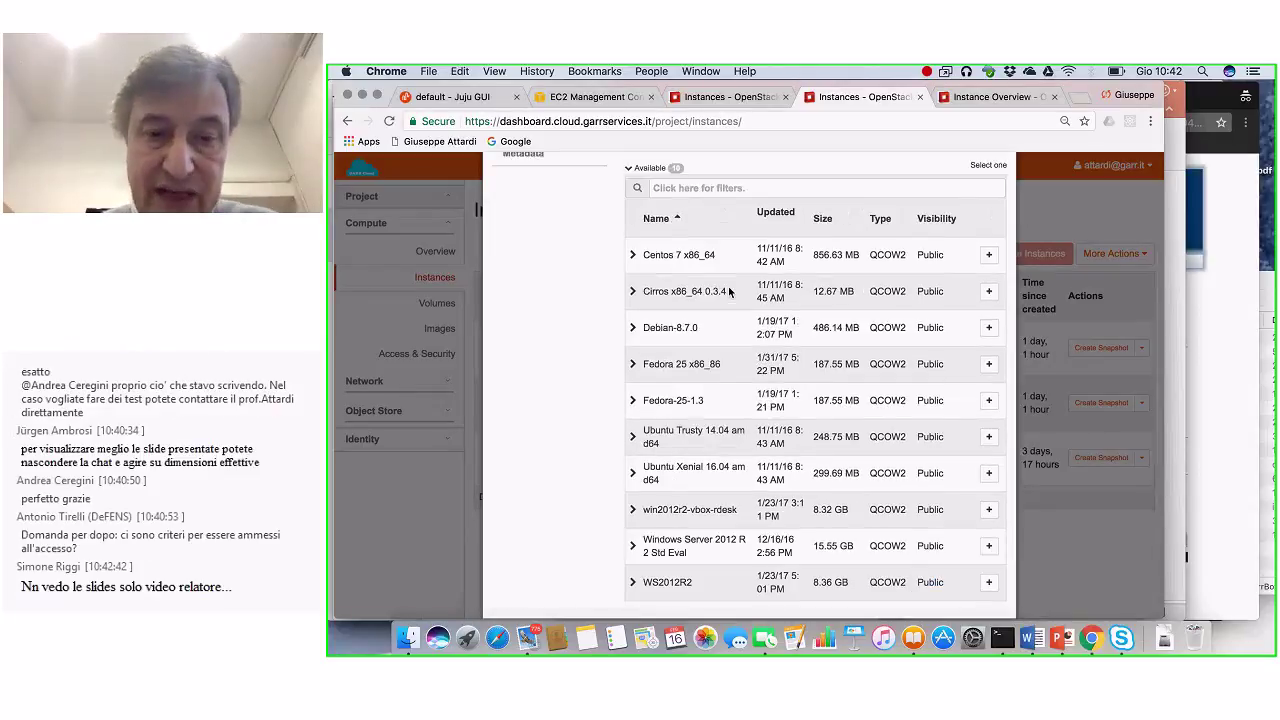
pyautogui.scroll(-2, 729, 291)
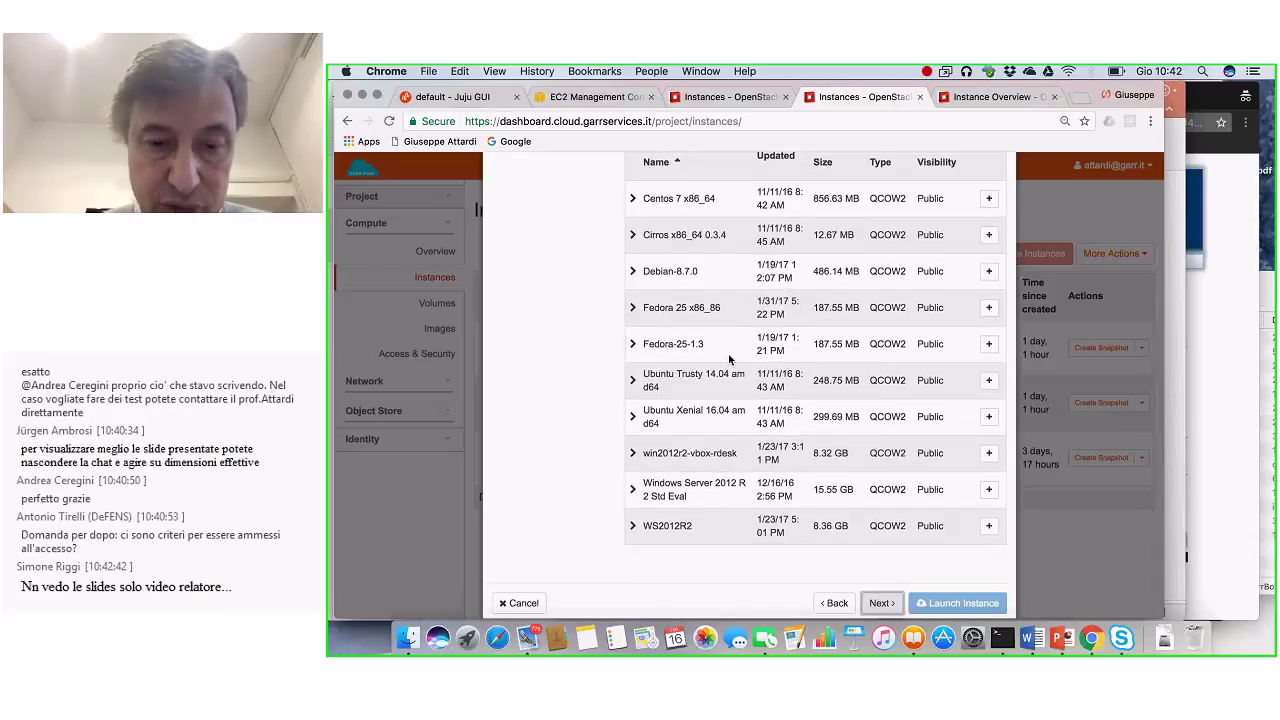
pyautogui.scroll(-1, 729, 359)
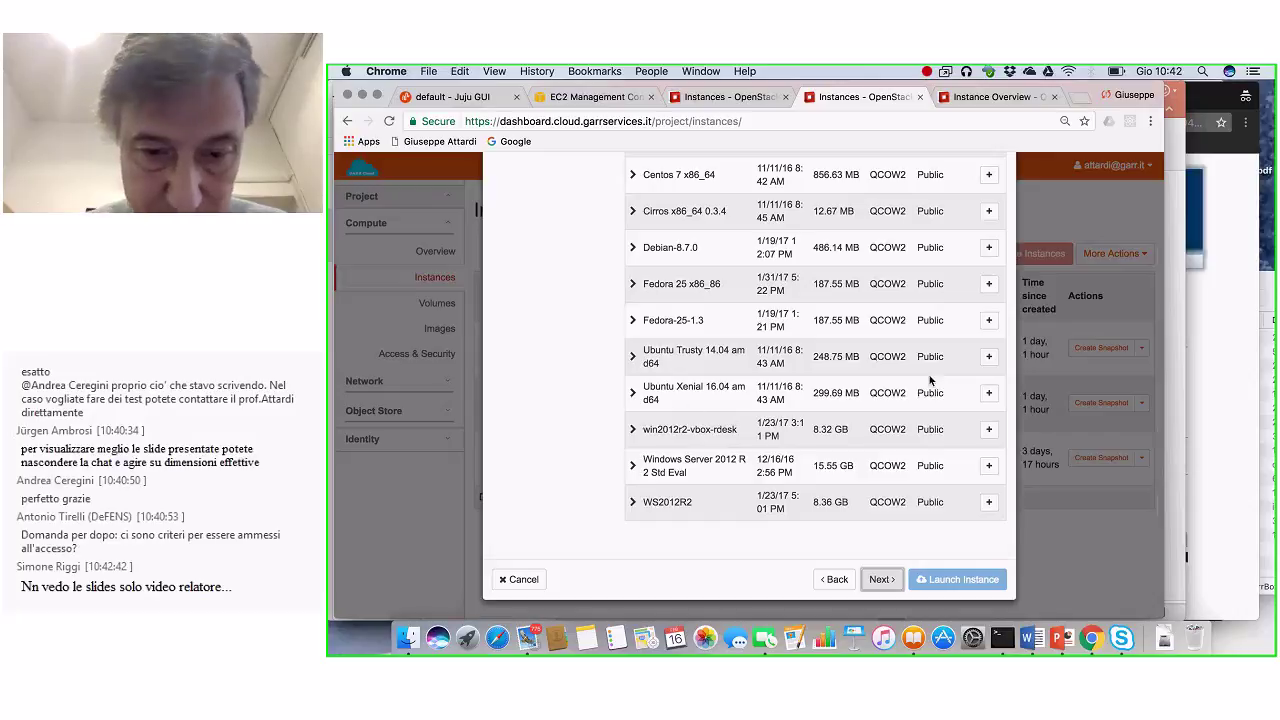
pyautogui.click(988, 393)
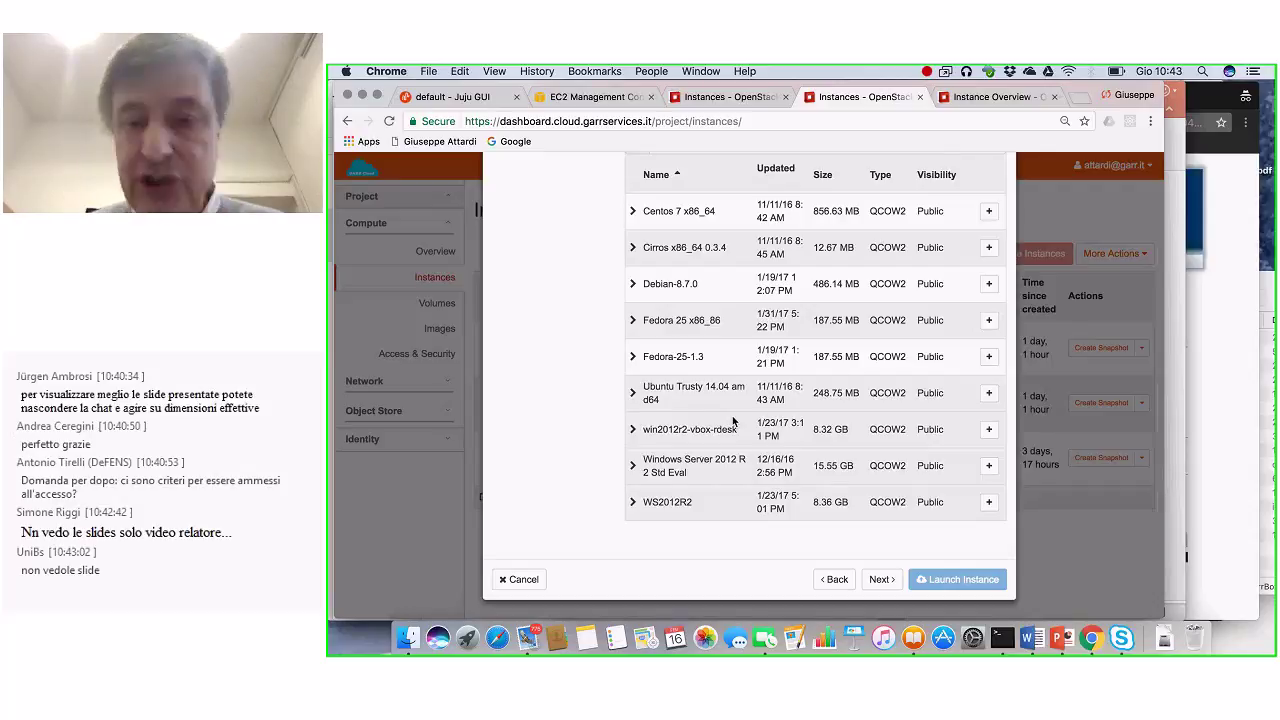
pyautogui.scroll(10, 733, 420)
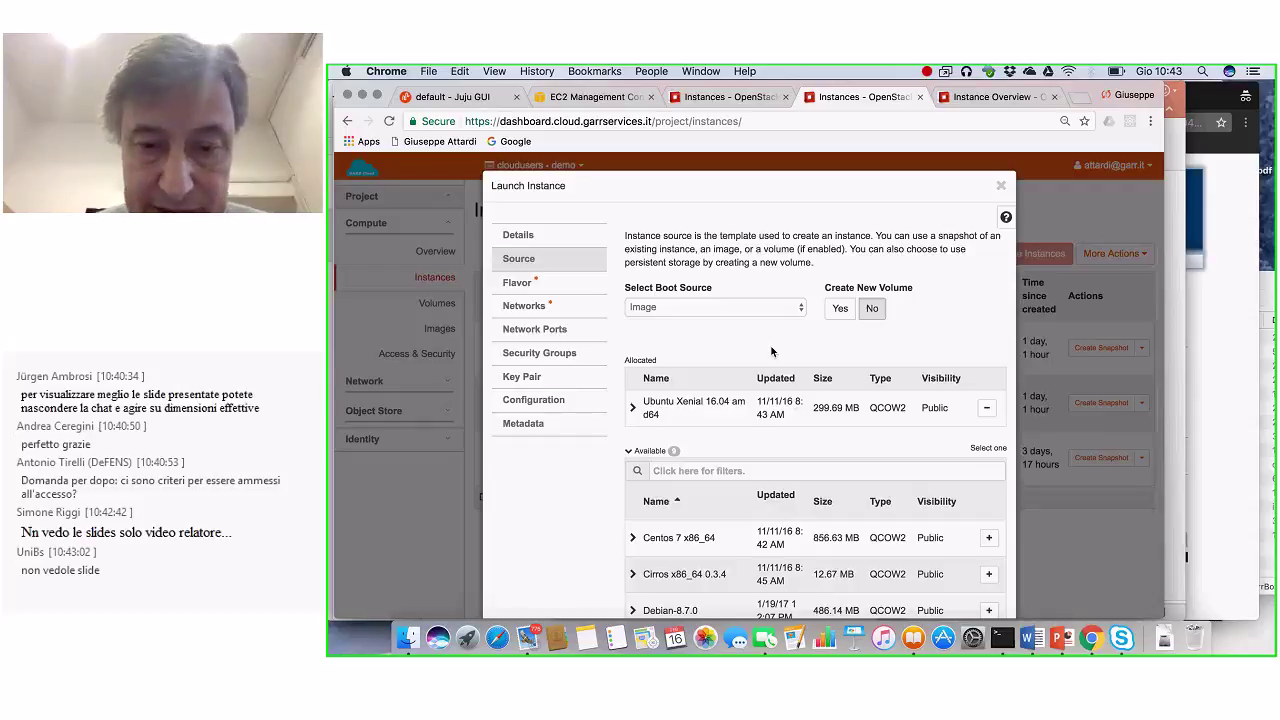
pyautogui.scroll(-5, 770, 351)
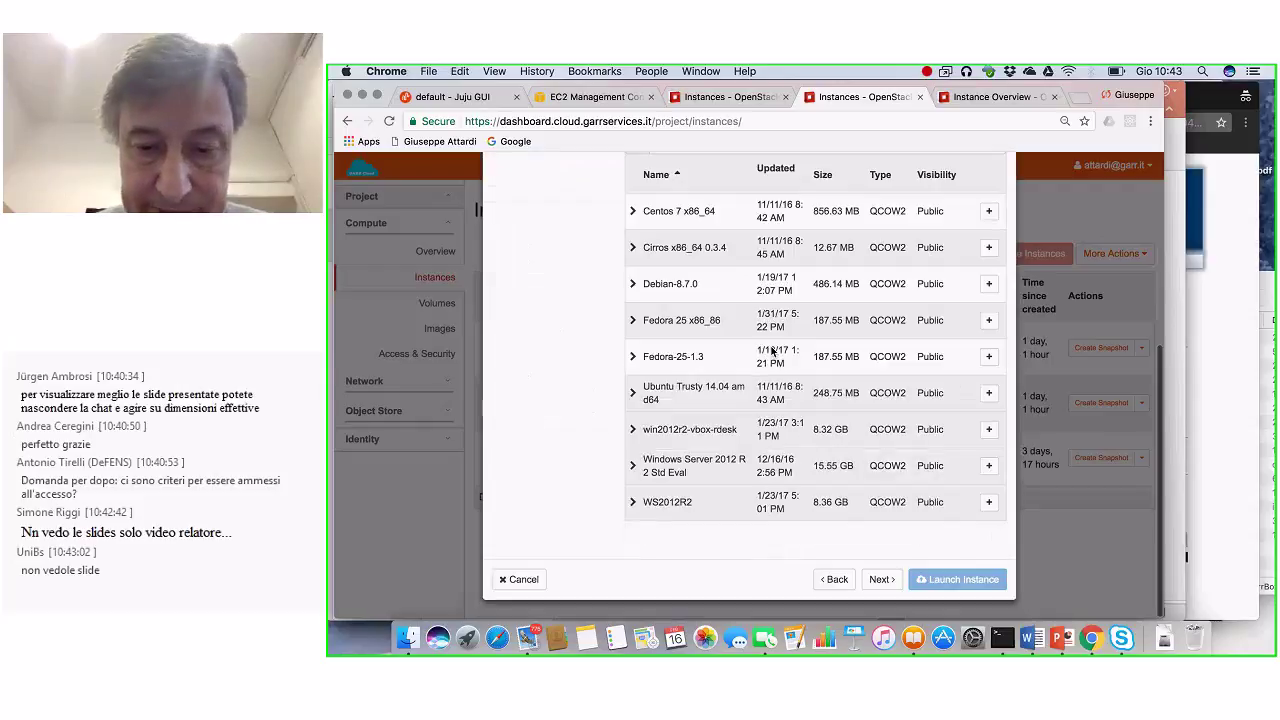
pyautogui.click(881, 580)
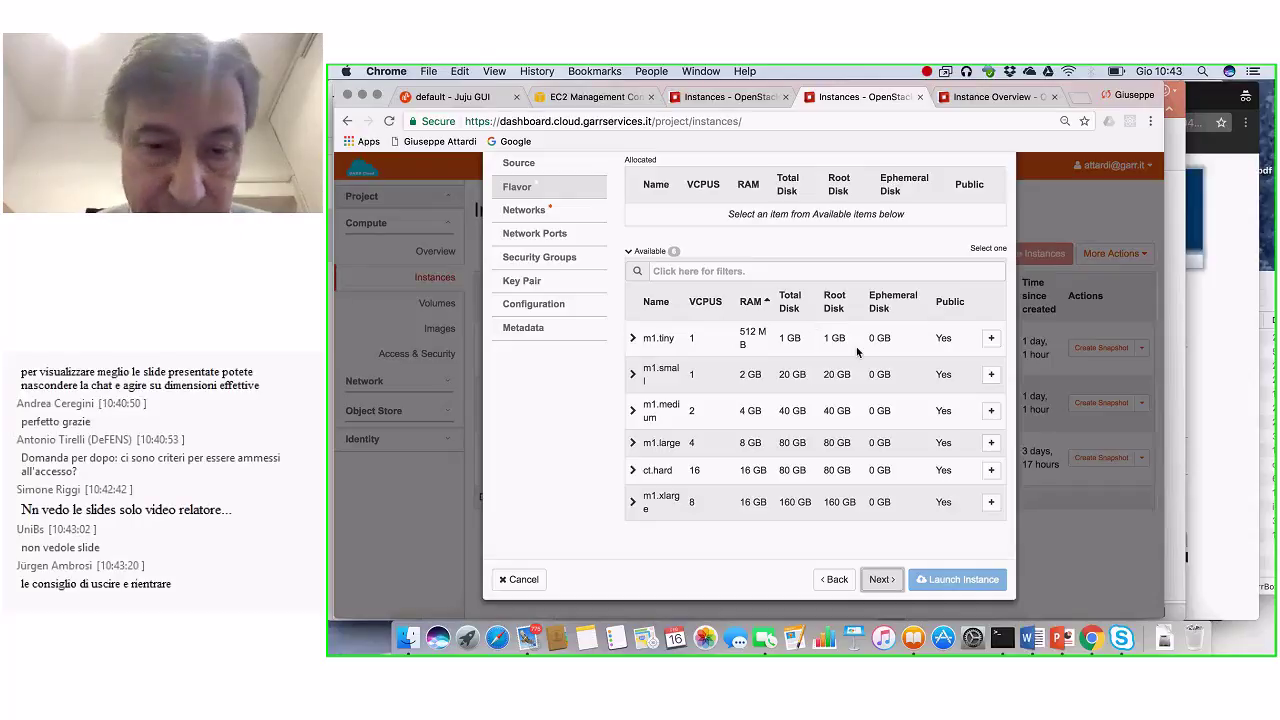
# Assign the m1.small flavor to the instance and connect it to the default network
pyautogui.click(990, 374)
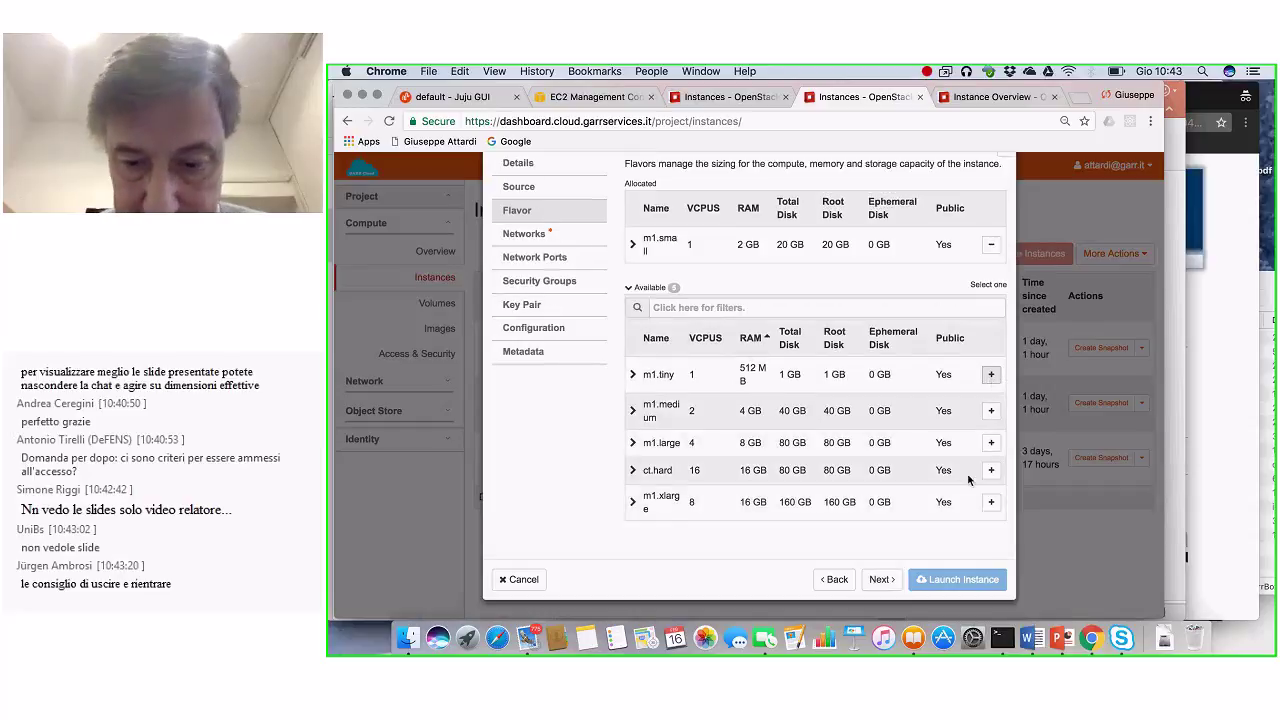
pyautogui.click(880, 580)
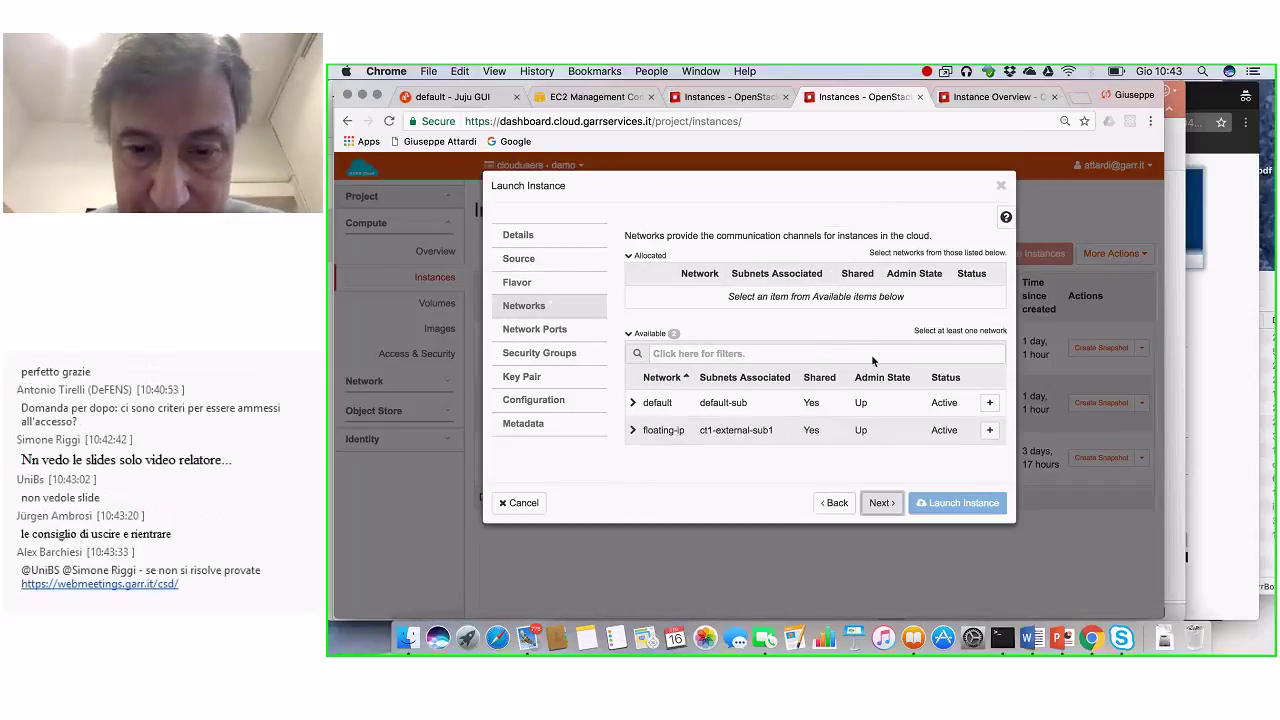
pyautogui.click(990, 403)
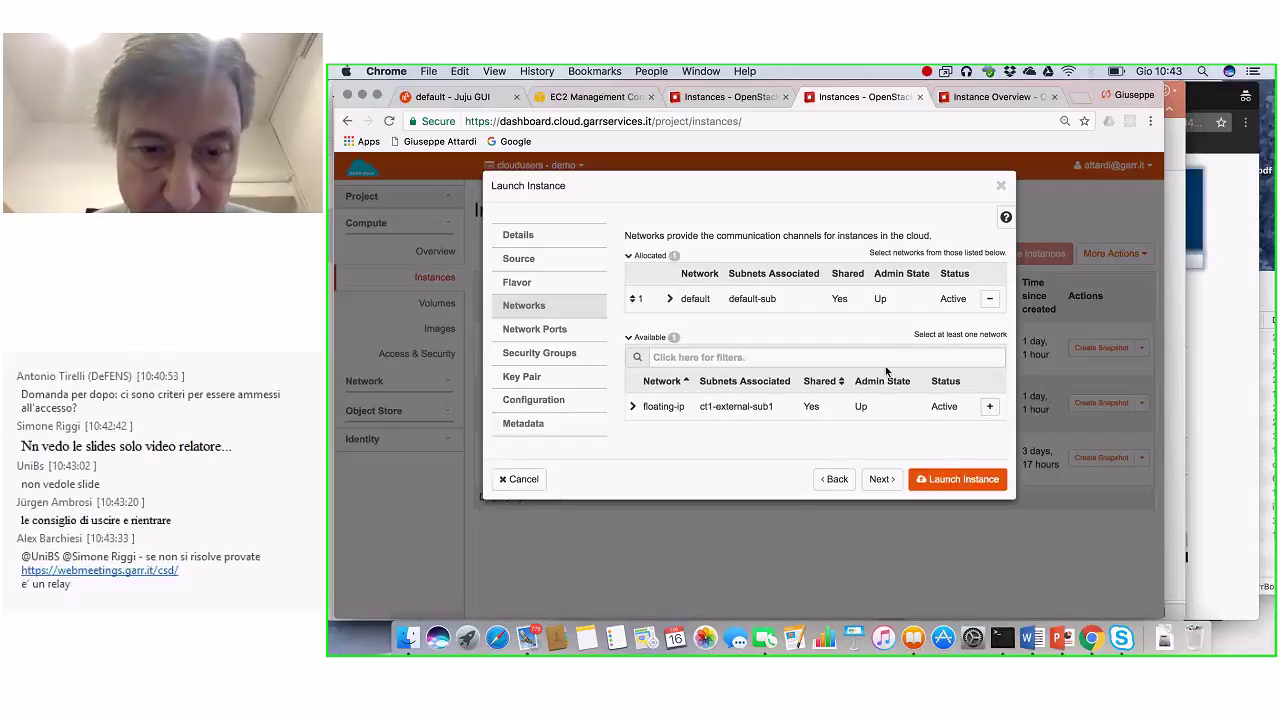
pyautogui.click(883, 480)
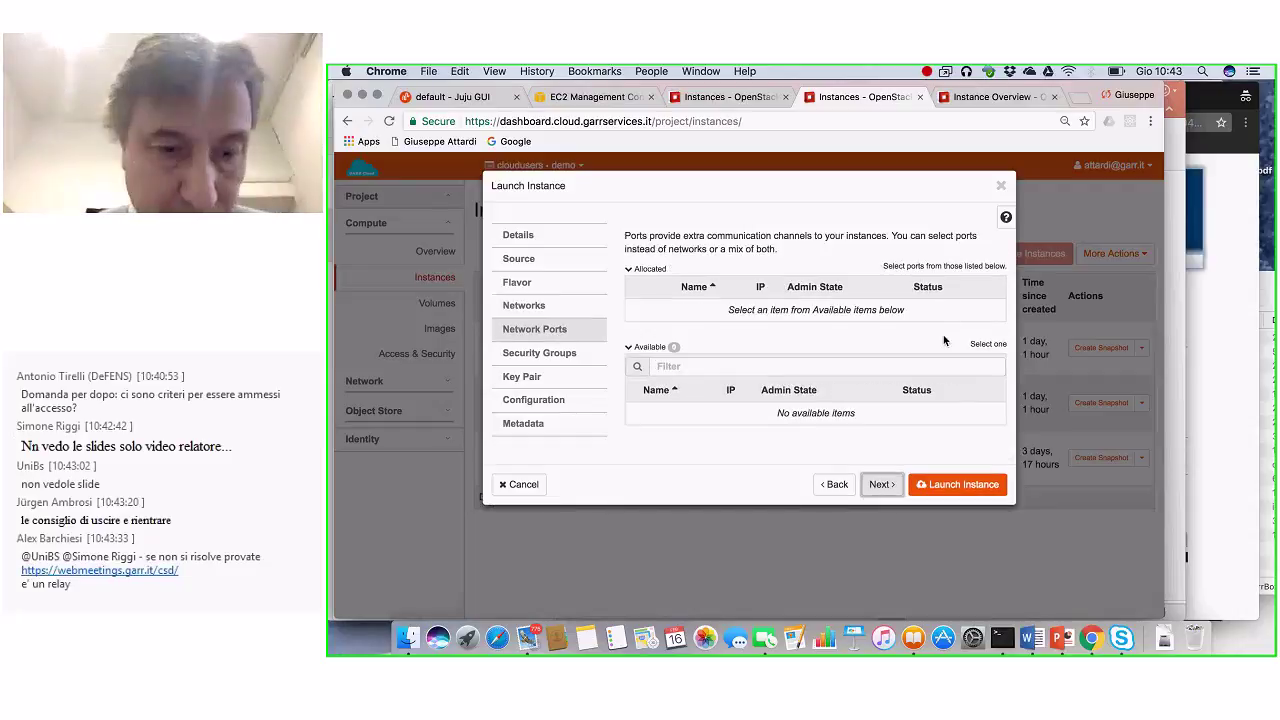
# Skip the network ports, review the available security groups keeping only the default one, and continue to the key pair settings
pyautogui.click(885, 485)
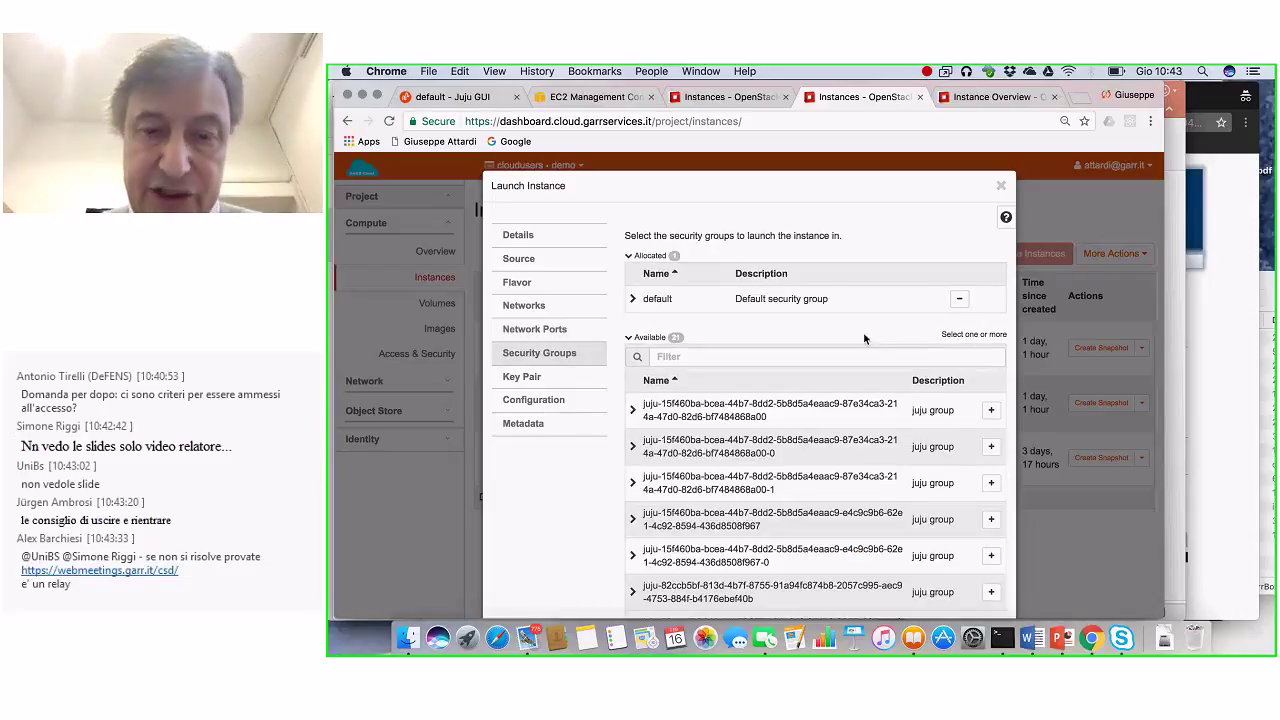
pyautogui.scroll(-1, 864, 338)
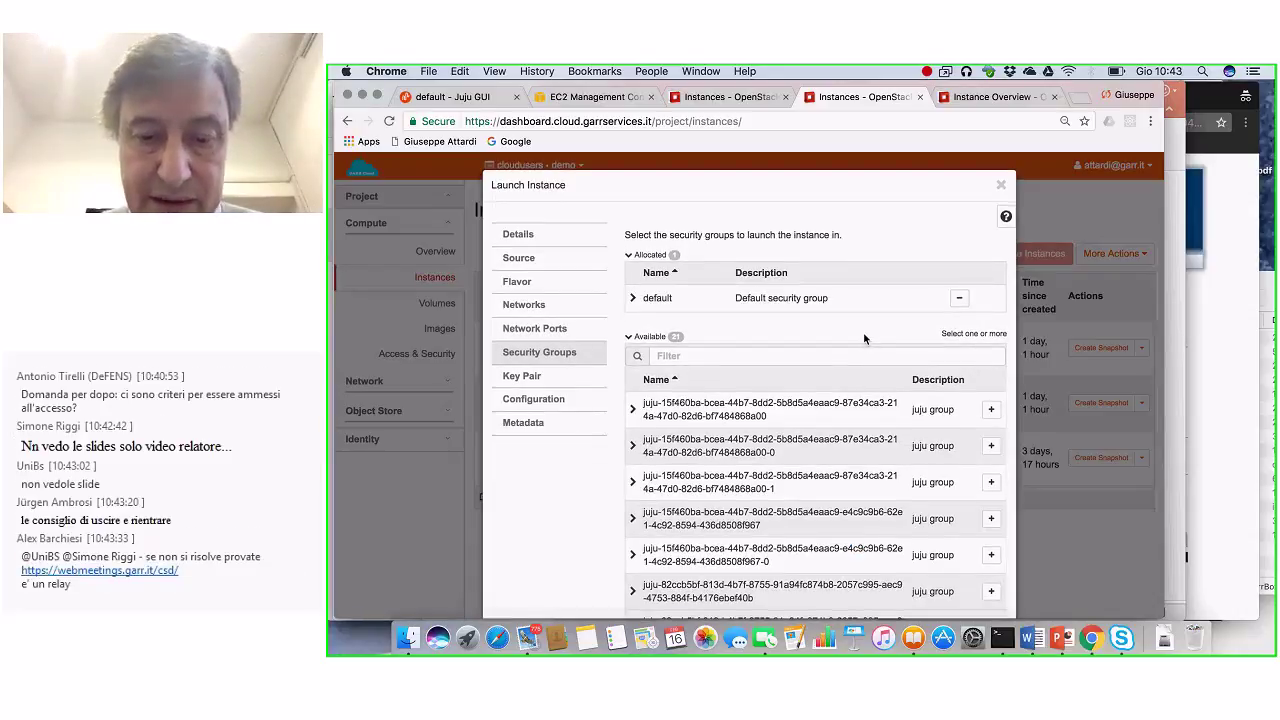
pyautogui.scroll(-5, 864, 338)
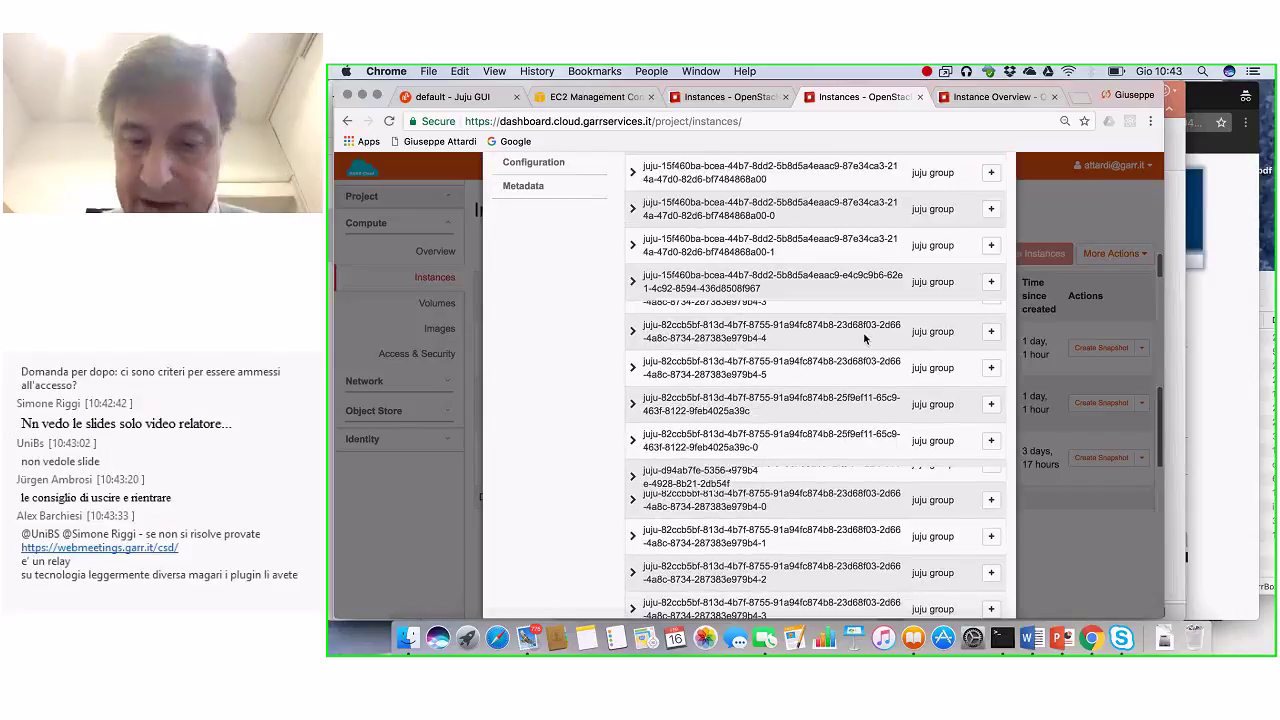
pyautogui.scroll(-8, 864, 338)
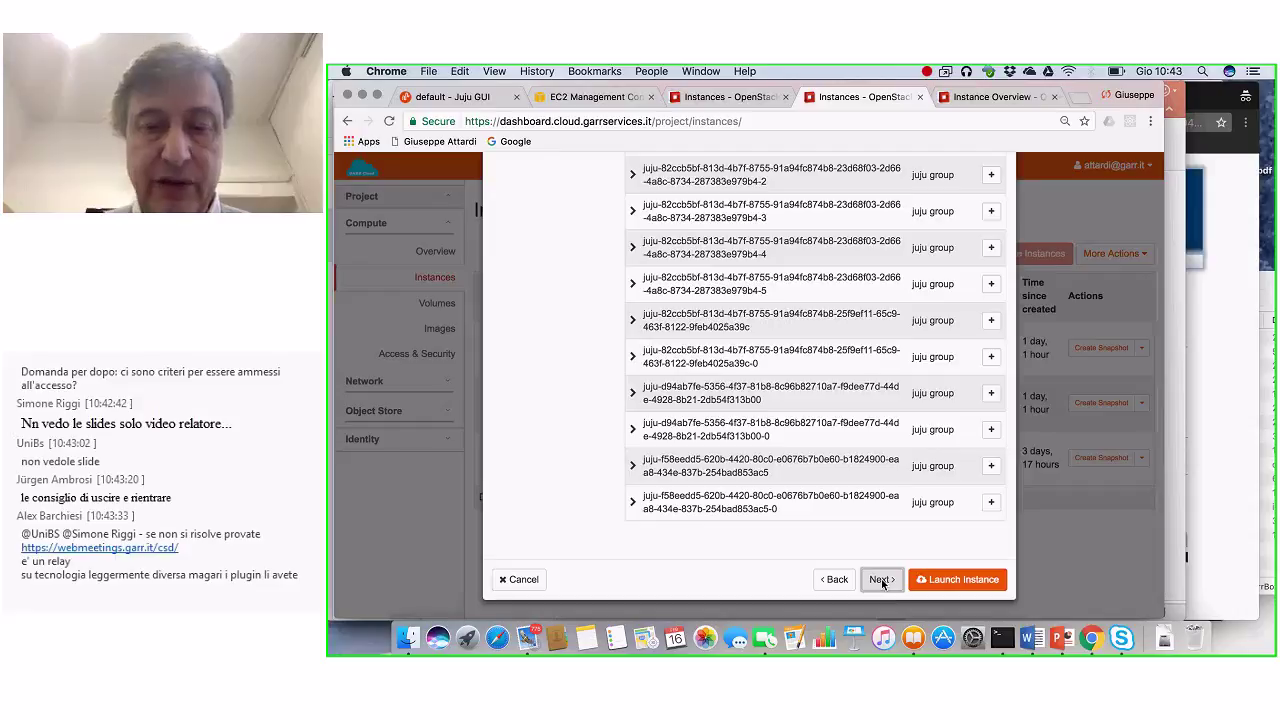
pyautogui.click(881, 580)
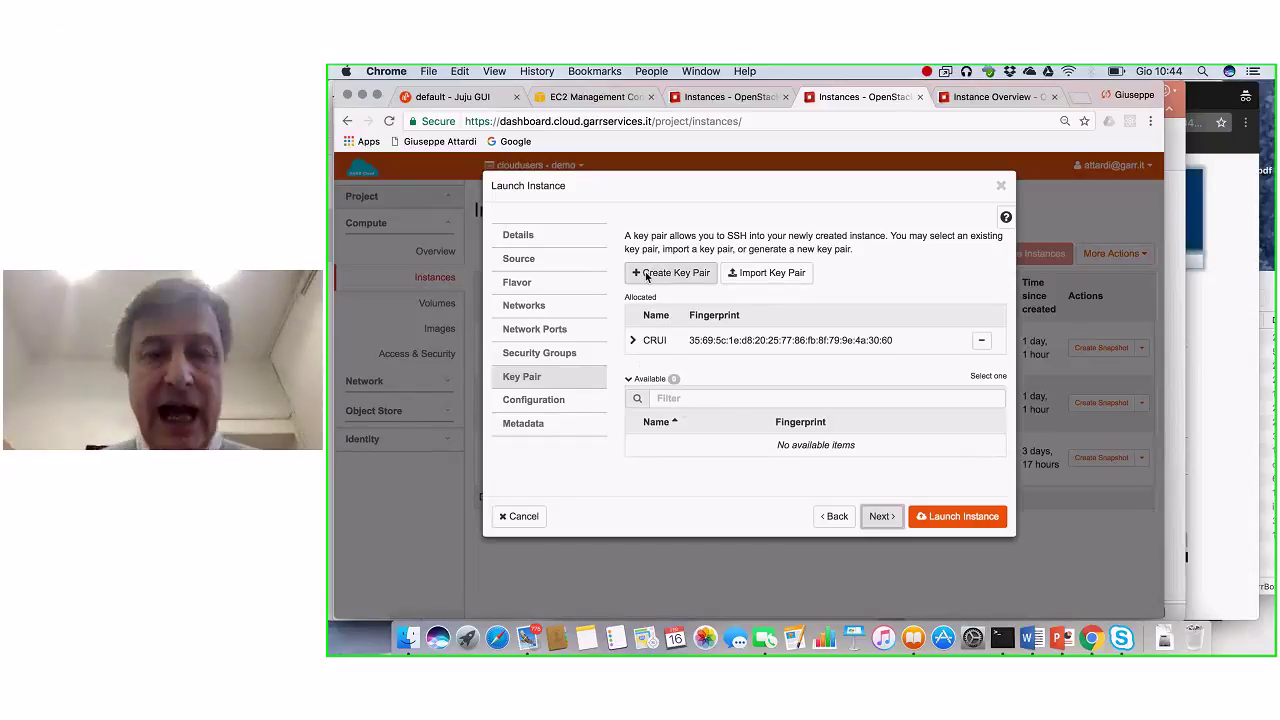
# Try to create a new key pair named crui for the instance
pyautogui.click(647, 277)
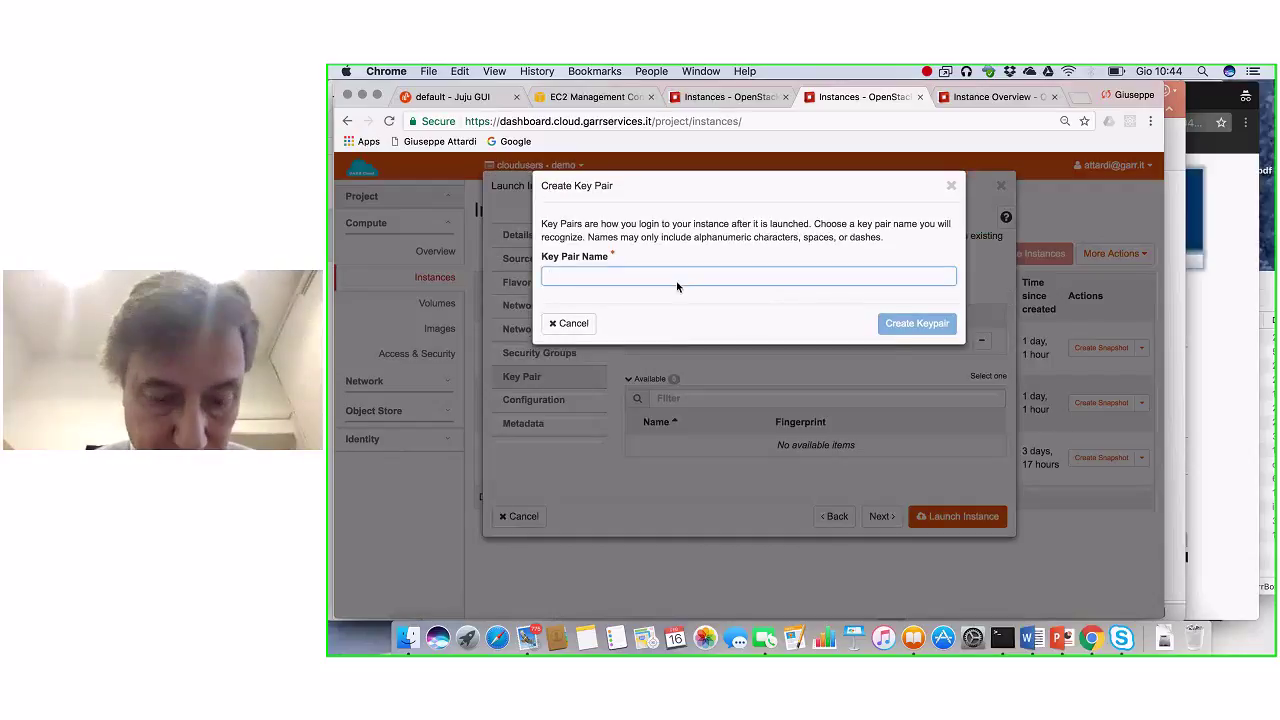
pyautogui.write('crui')
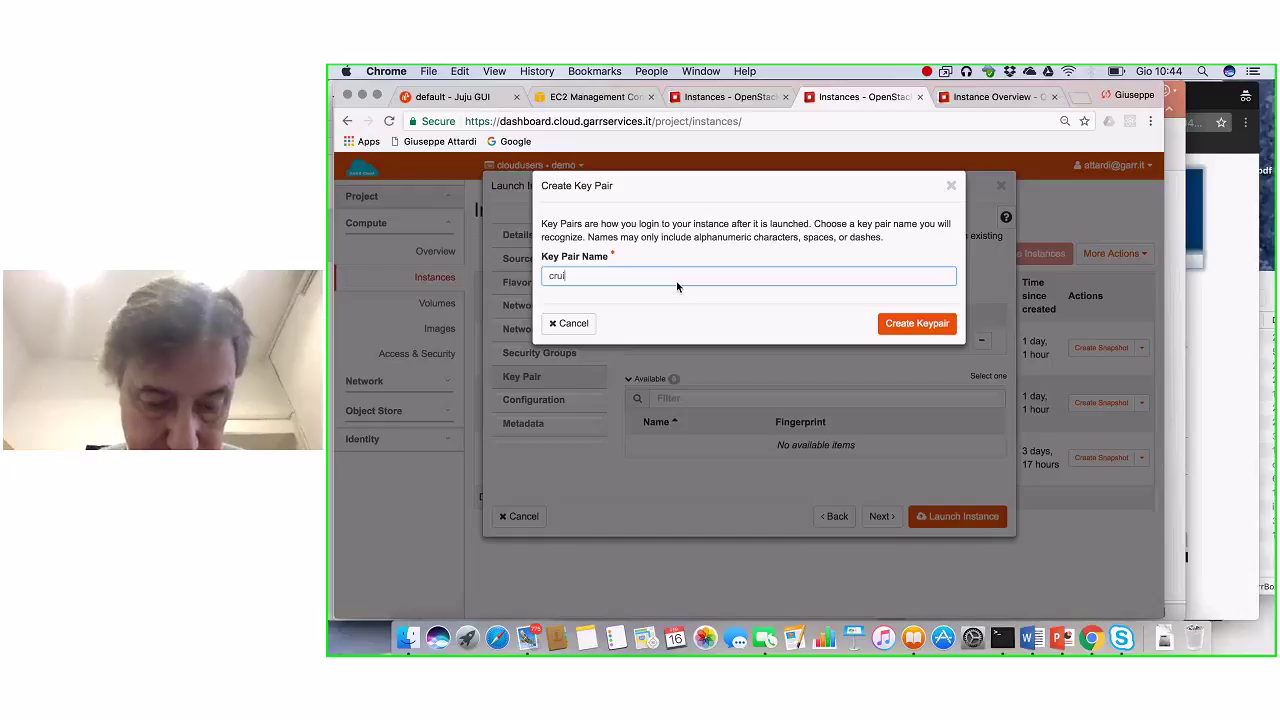
pyautogui.press('BackSpace')
pyautogui.press('BackSpace')
pyautogui.press('BackSpace')
pyautogui.press('BackSpace')
pyautogui.write('crui')
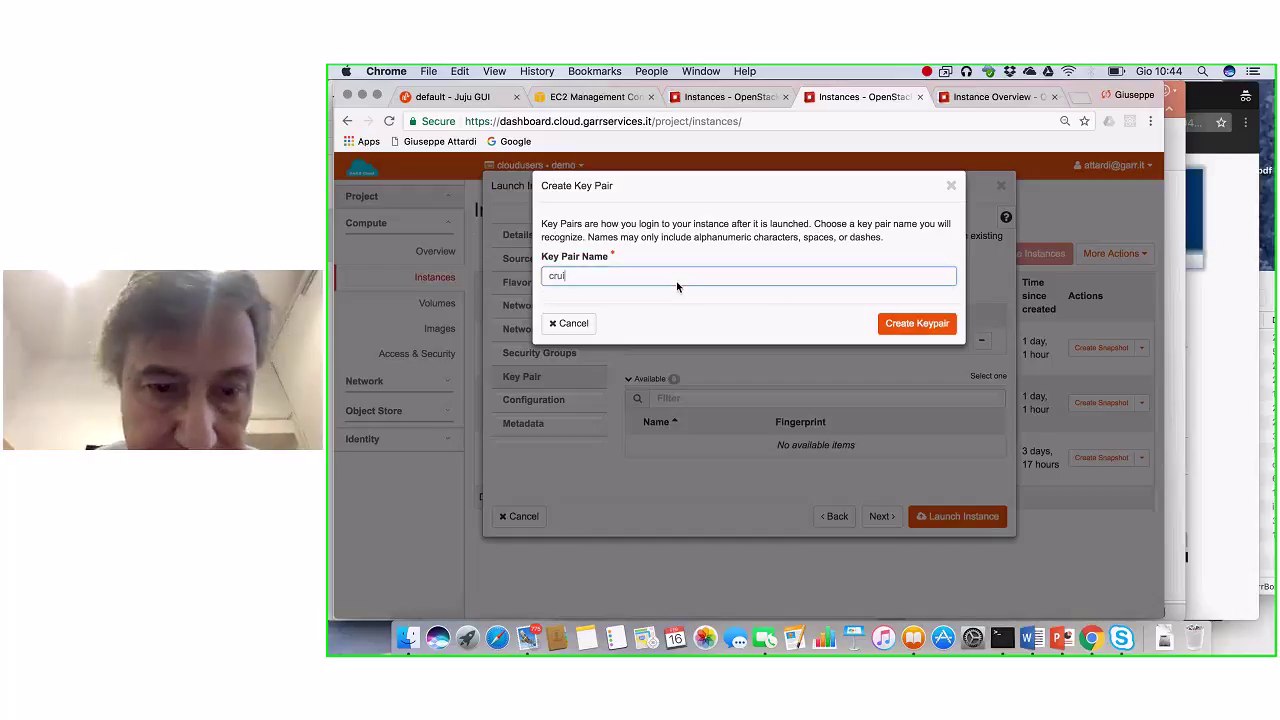
pyautogui.click(908, 324)
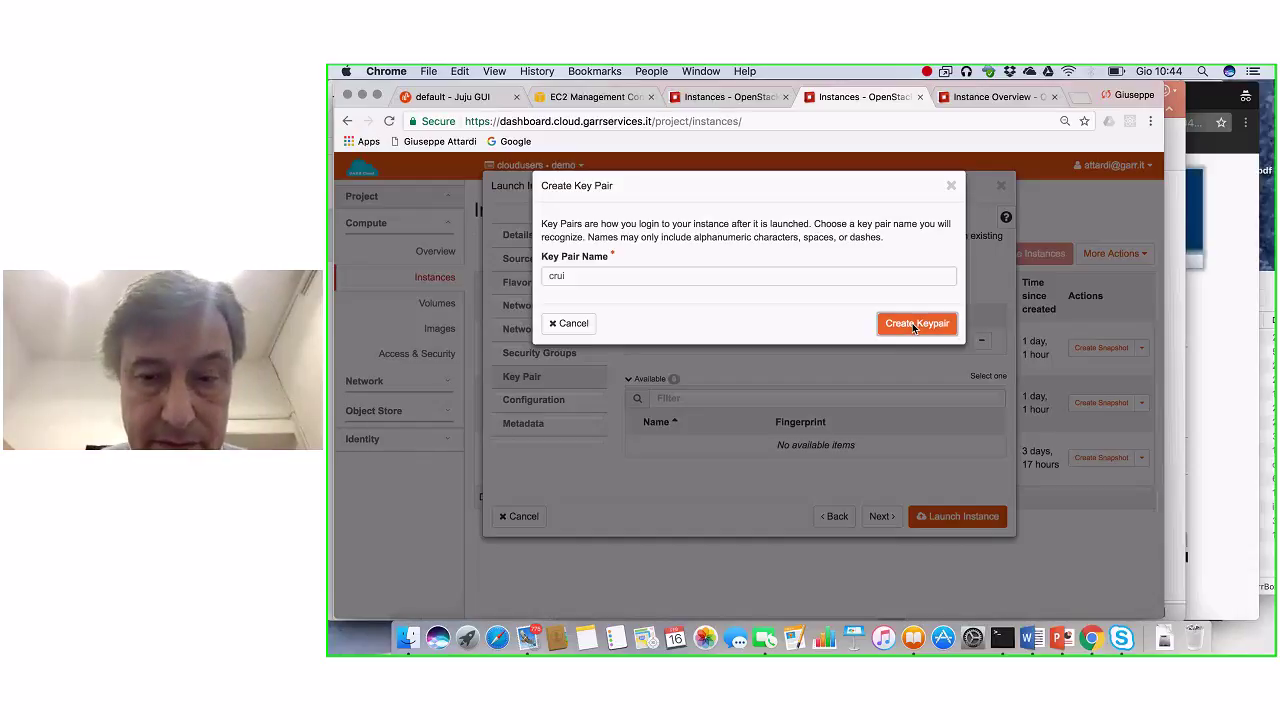
pyautogui.click(917, 327)
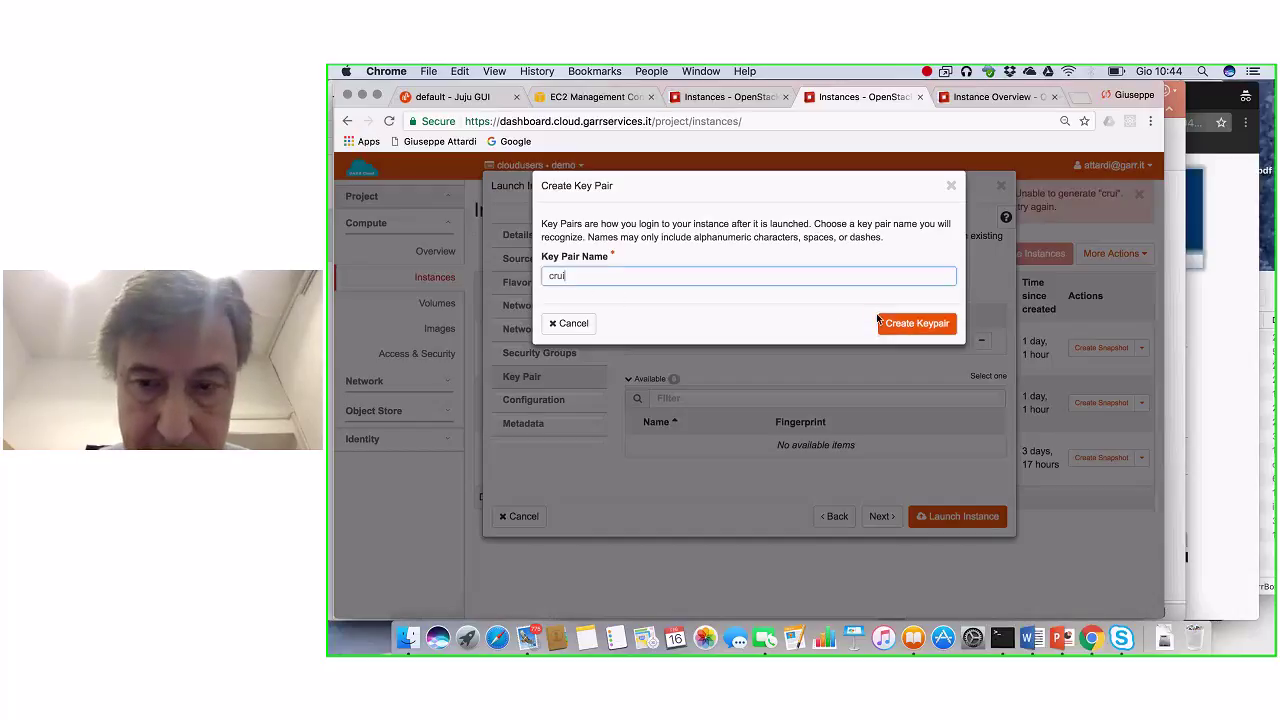
pyautogui.click(900, 325)
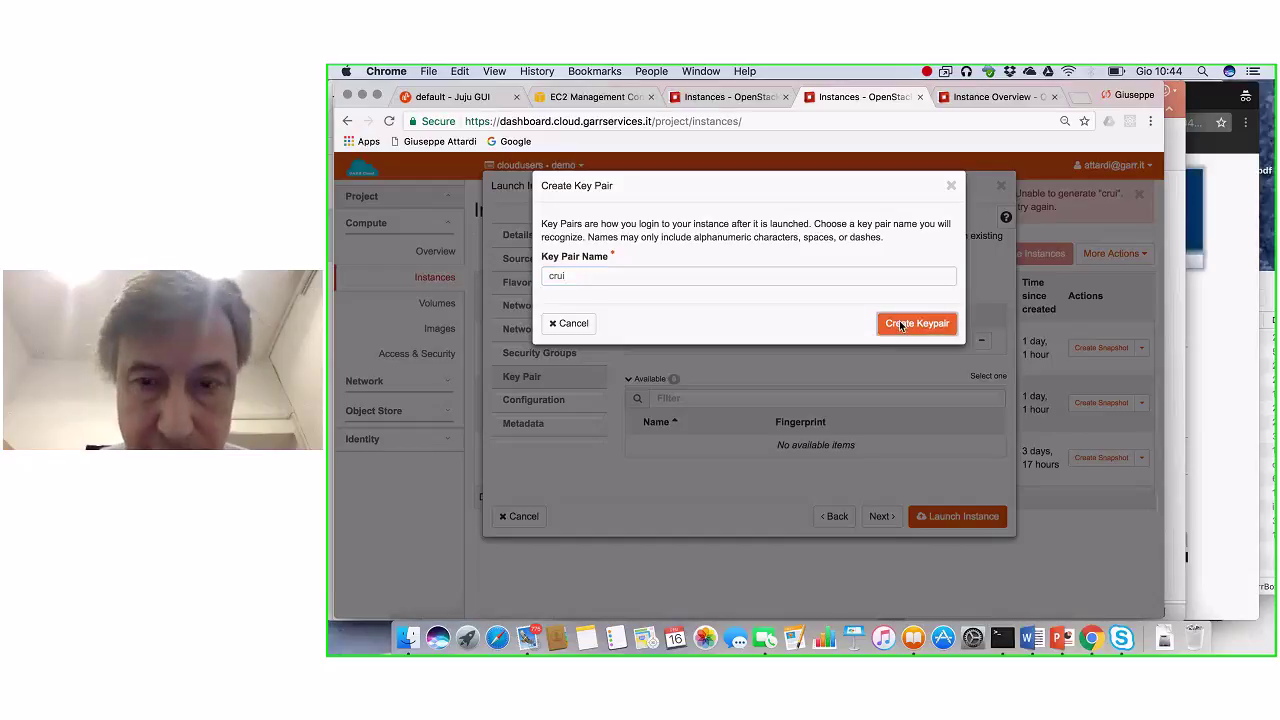
pyautogui.click(900, 325)
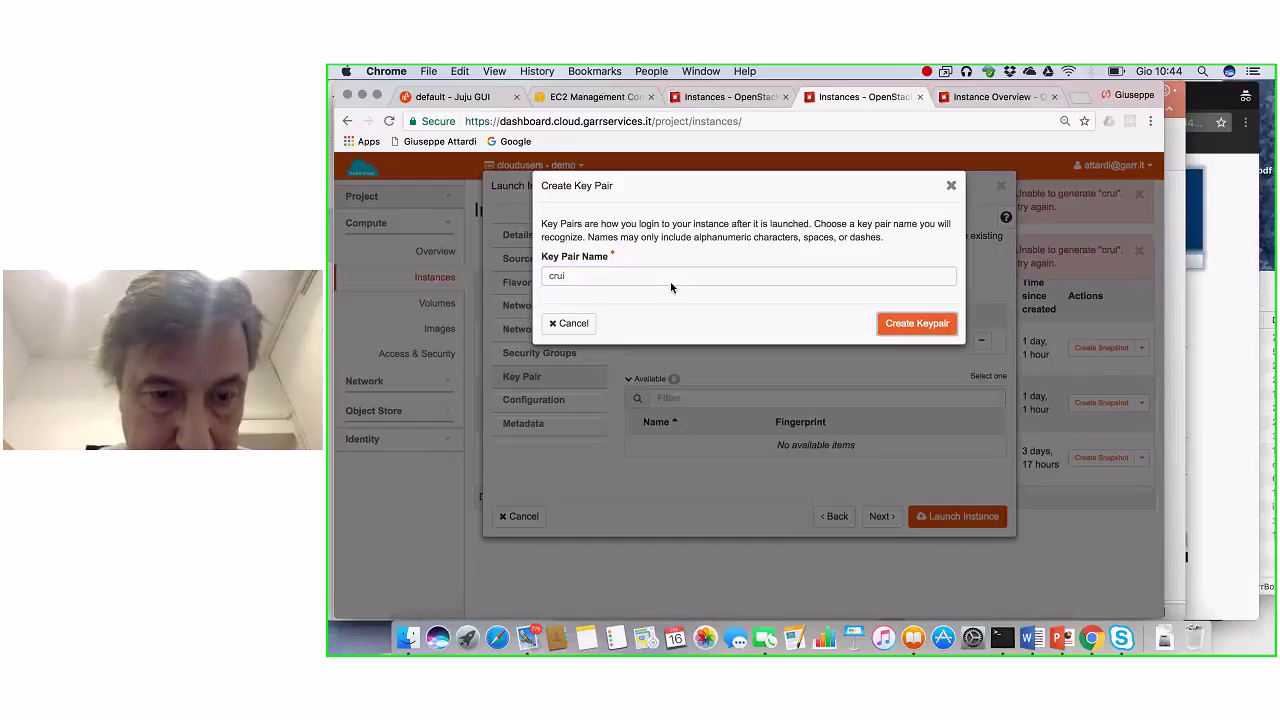
pyautogui.click(930, 324)
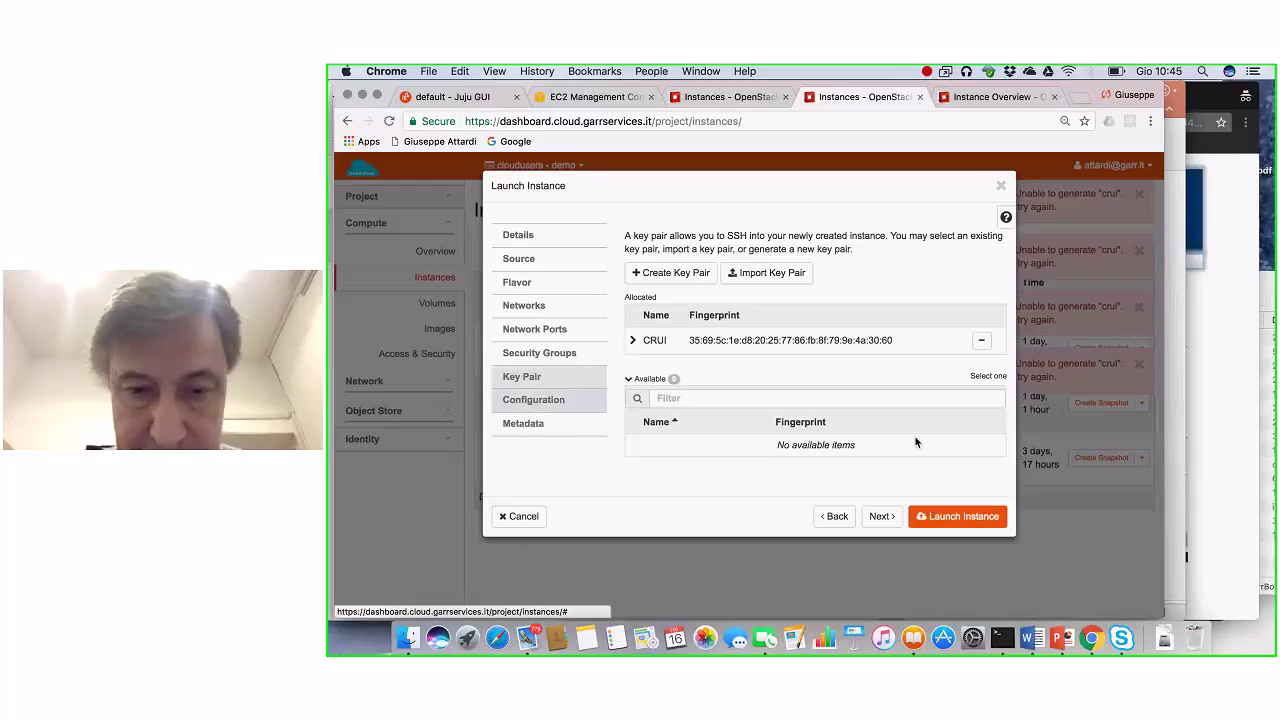
# Launch the cruitest instance with the allocated CRUI key pair and associate floating IP 90.147.167.52 with it
pyautogui.click(951, 515)
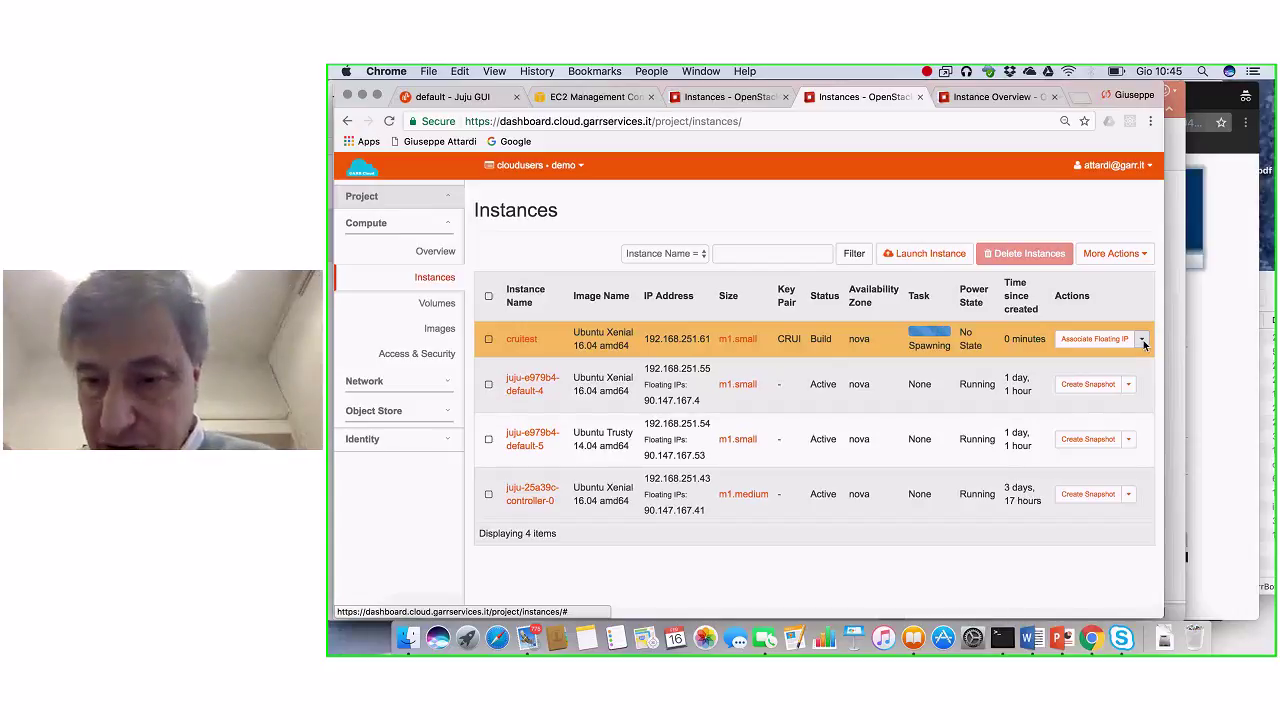
pyautogui.click(1143, 341)
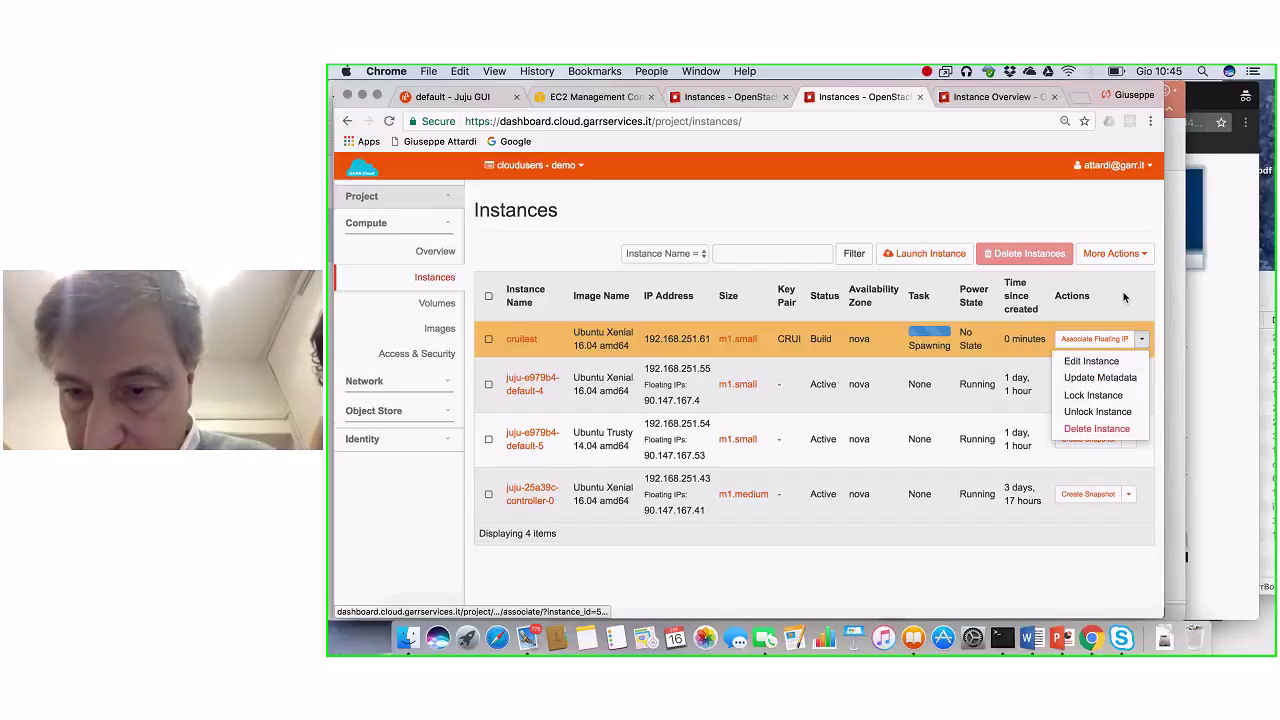
pyautogui.click(1118, 341)
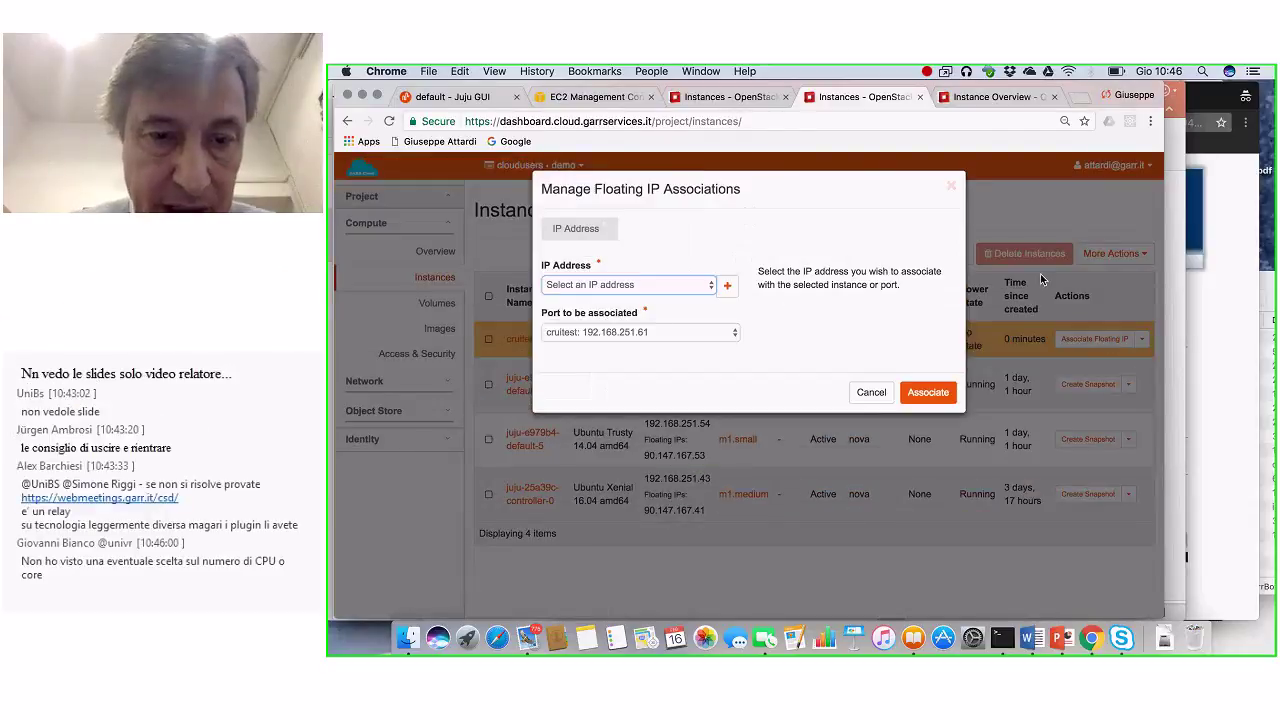
pyautogui.click(692, 290)
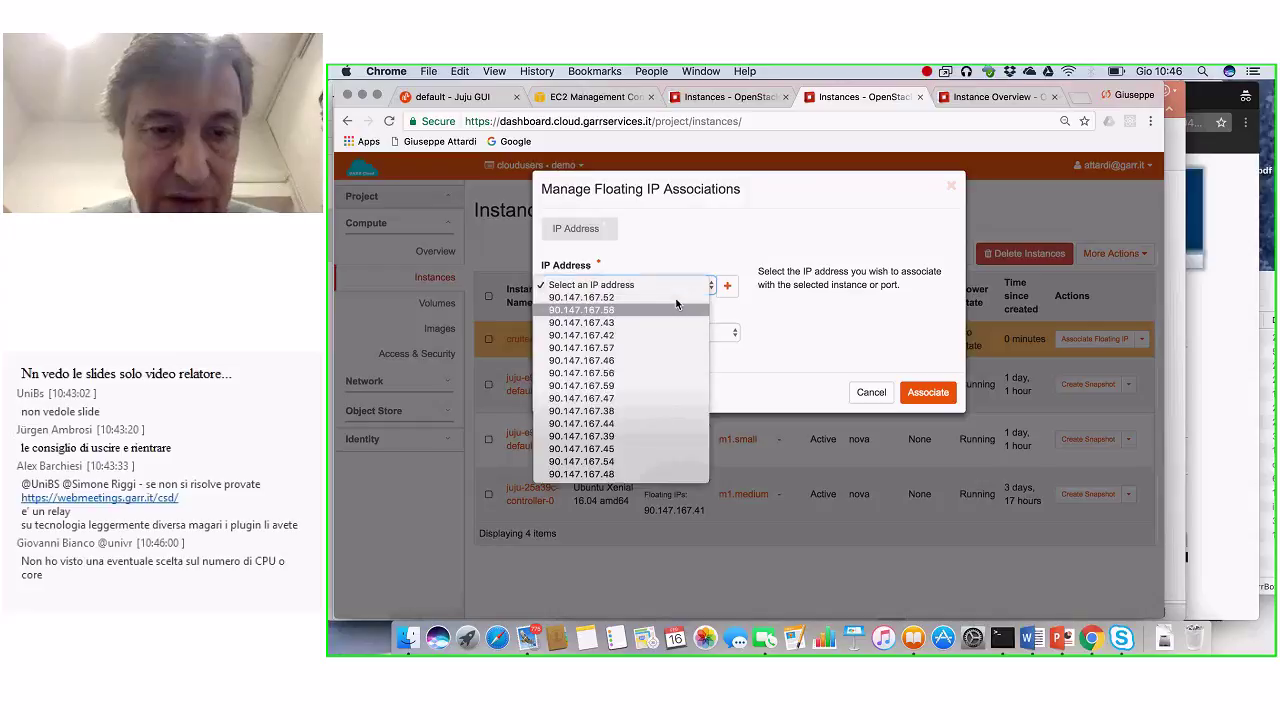
pyautogui.click(757, 265)
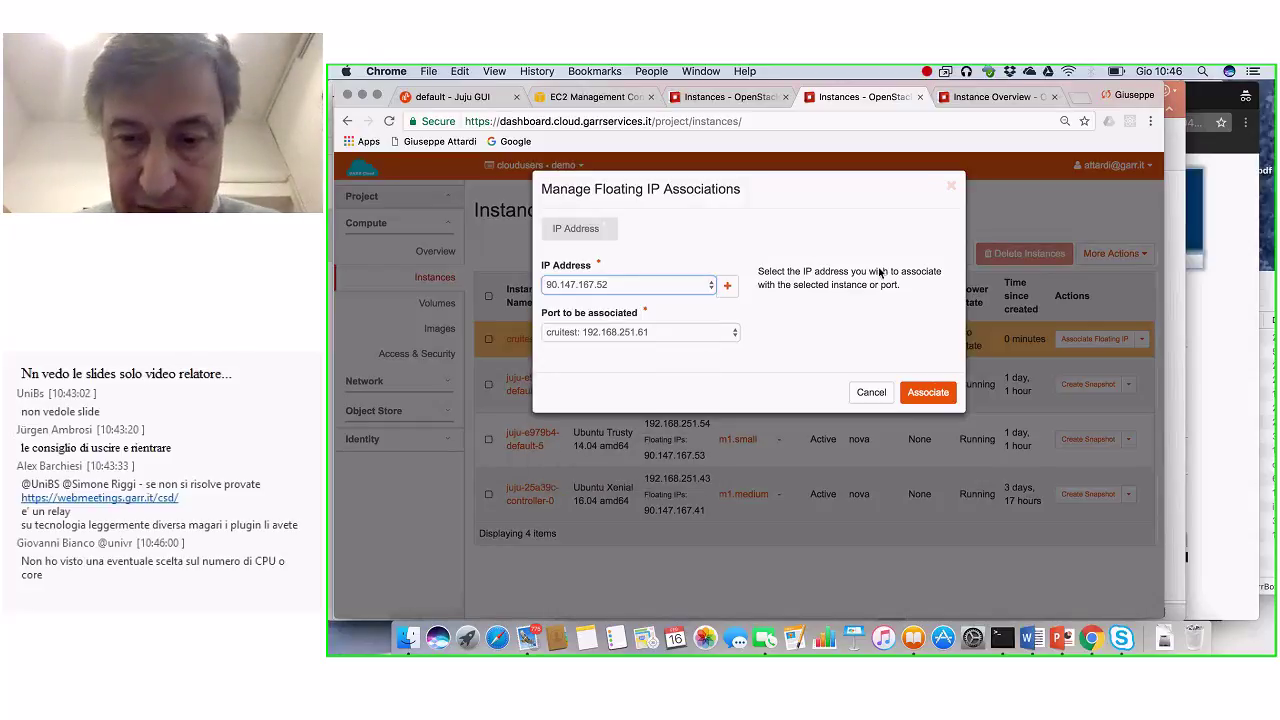
pyautogui.click(928, 393)
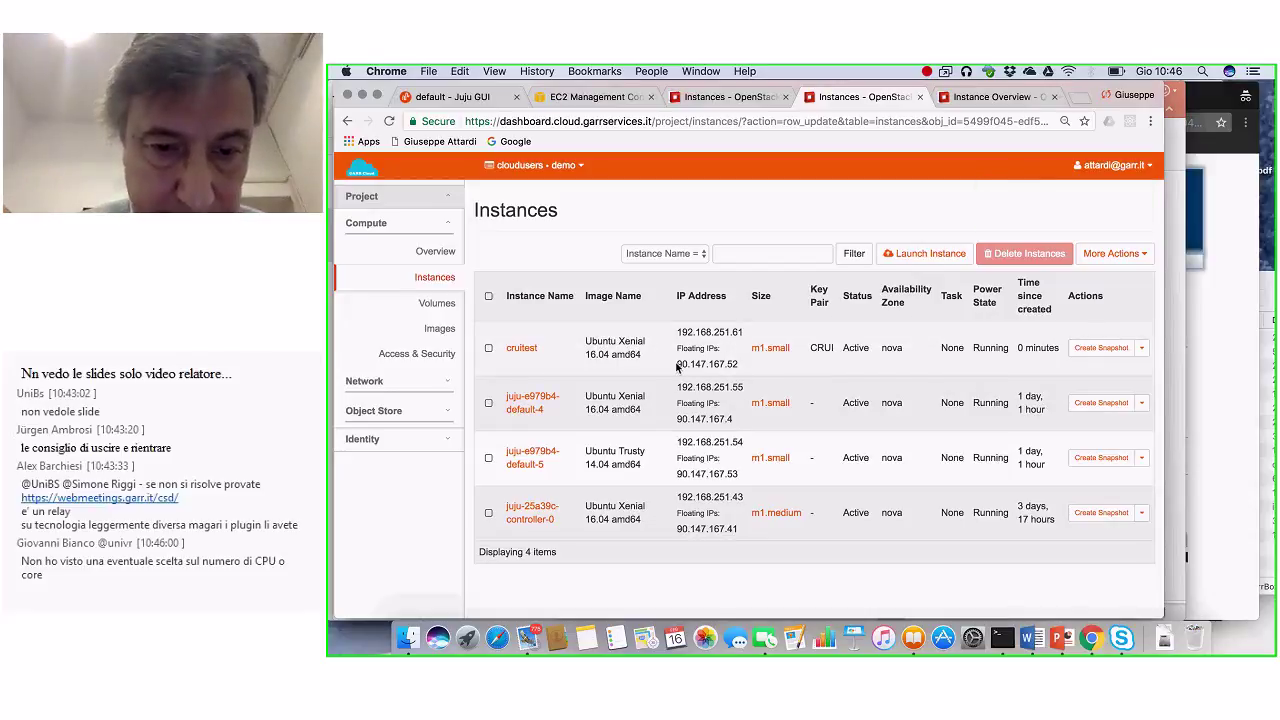
# Copy cruitest's floating IP address, switch to Terminal and open a new local shell window
pyautogui.moveTo(677, 366); pyautogui.dragTo(737, 369)
pyautogui.press('super+c')
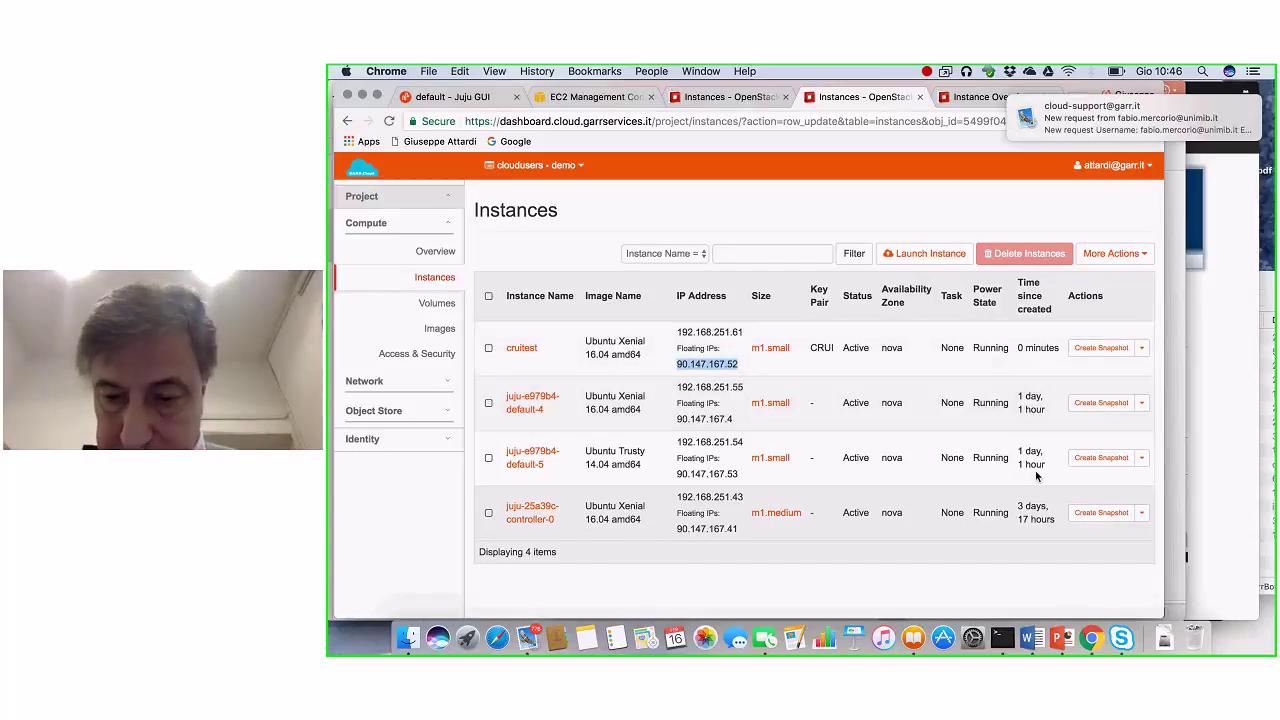
pyautogui.click(1008, 636)
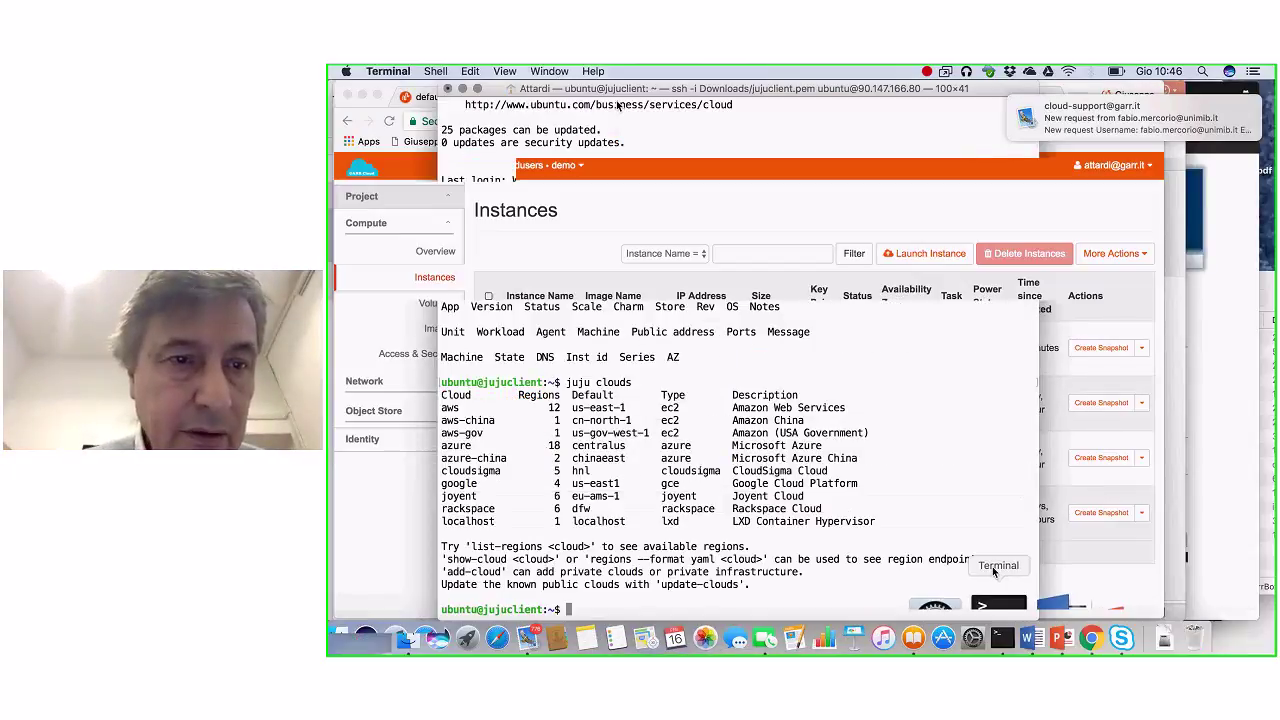
pyautogui.click(437, 73)
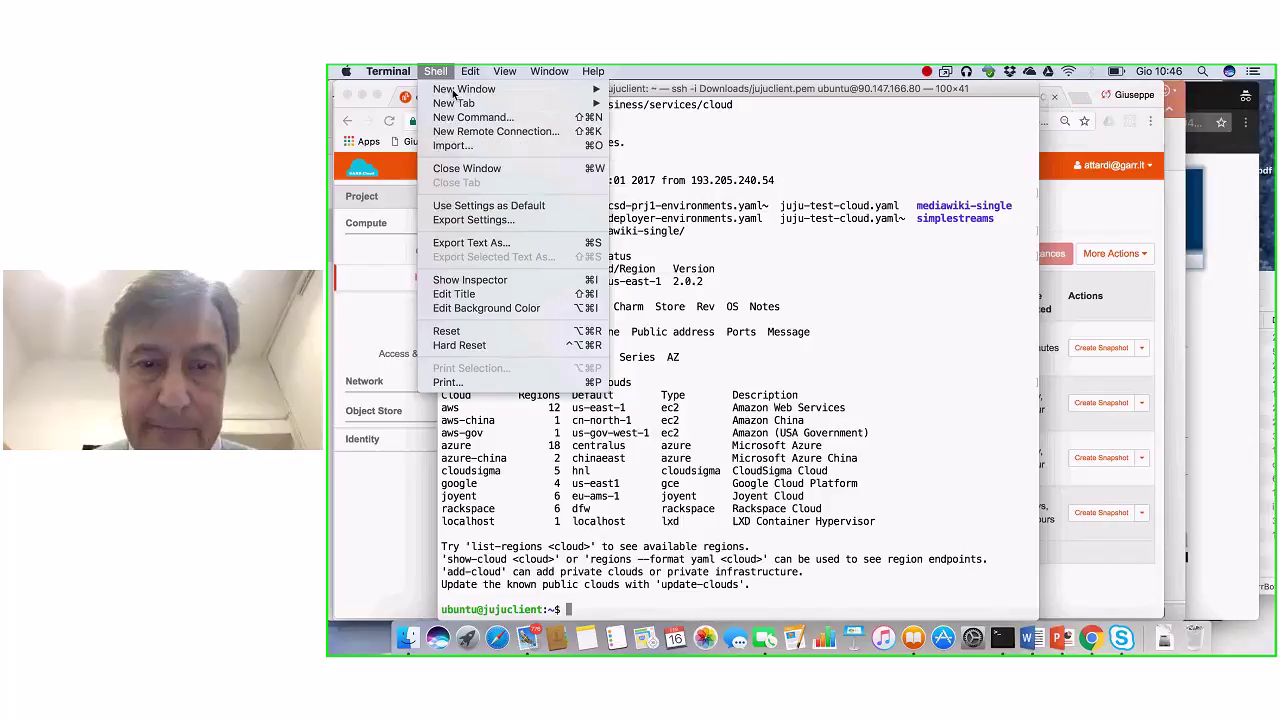
pyautogui.moveTo(455, 91)
pyautogui.click(700, 93)
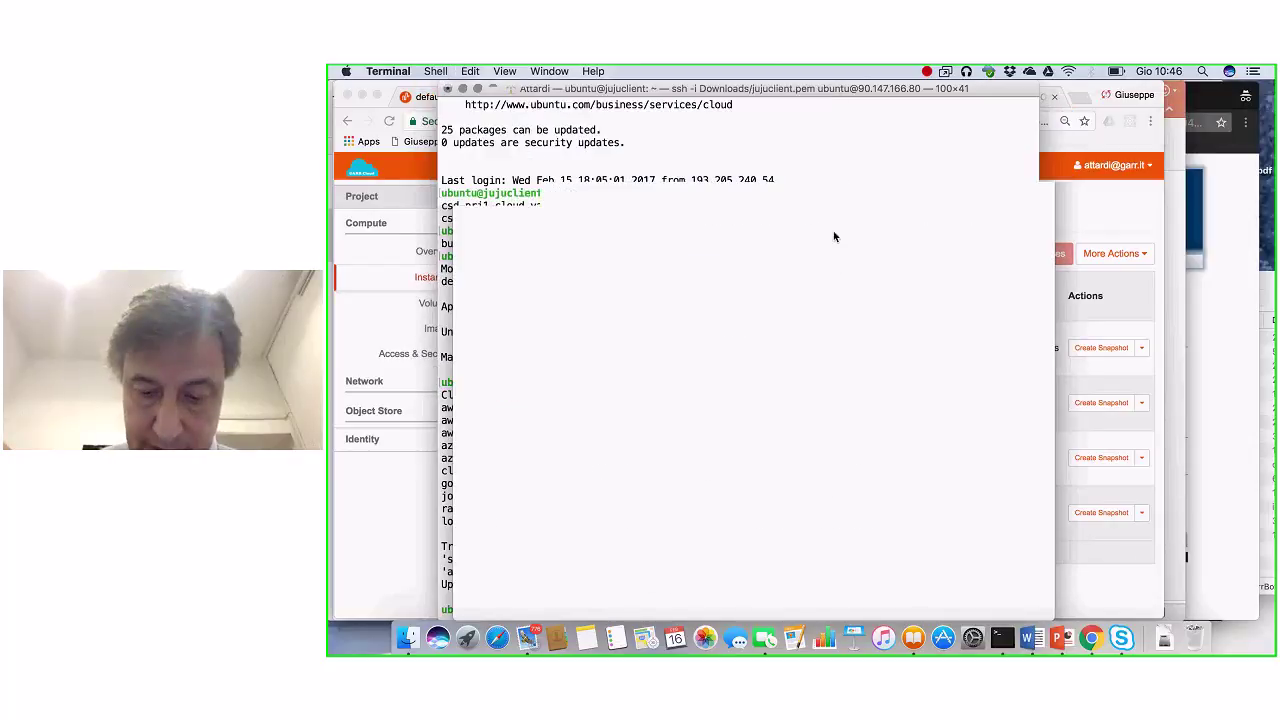
# Ping the copied address 90.147.167.52 and stop the ping after several replies
pyautogui.write('ping')
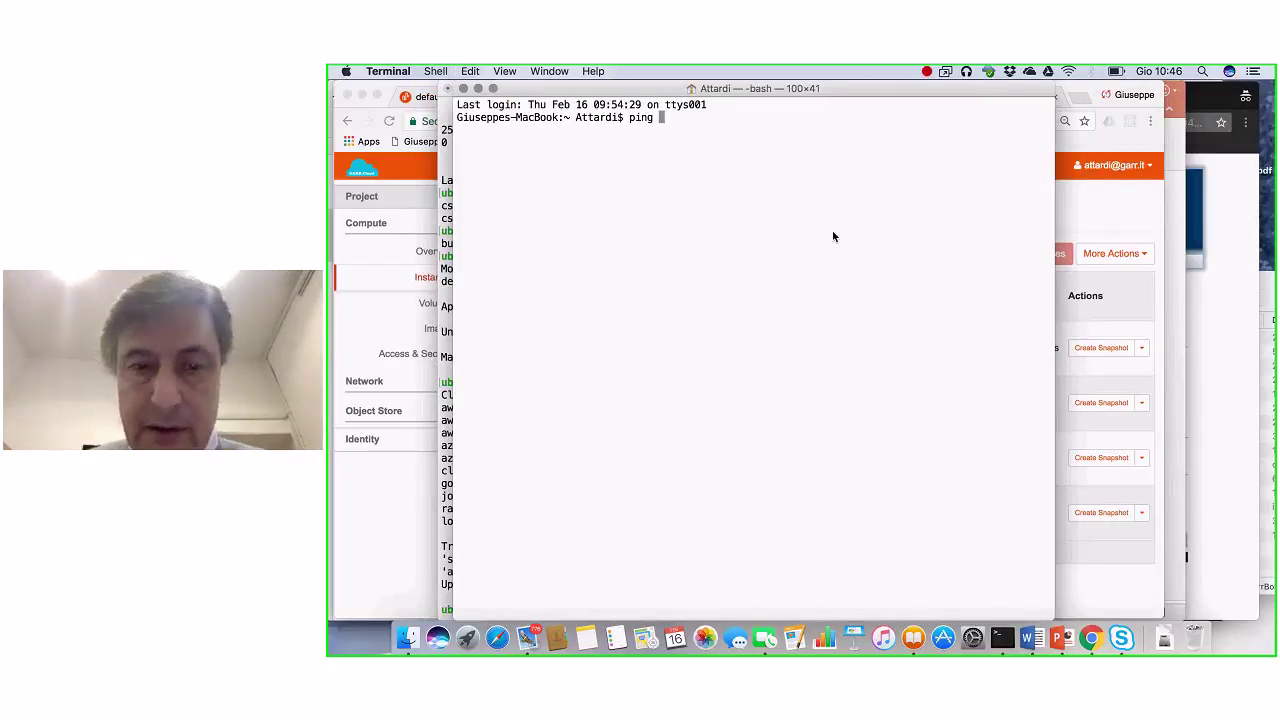
pyautogui.press('super+v')
pyautogui.press('Return')
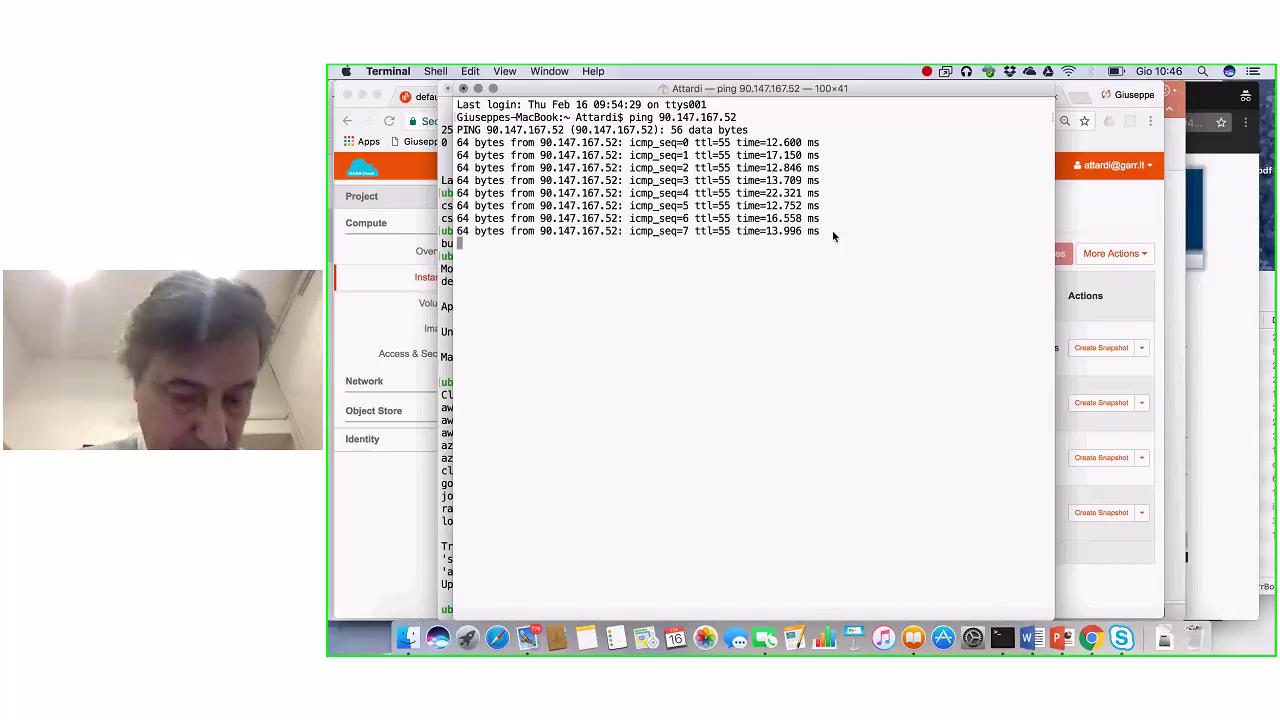
pyautogui.hotkey('ctrl', 'c')
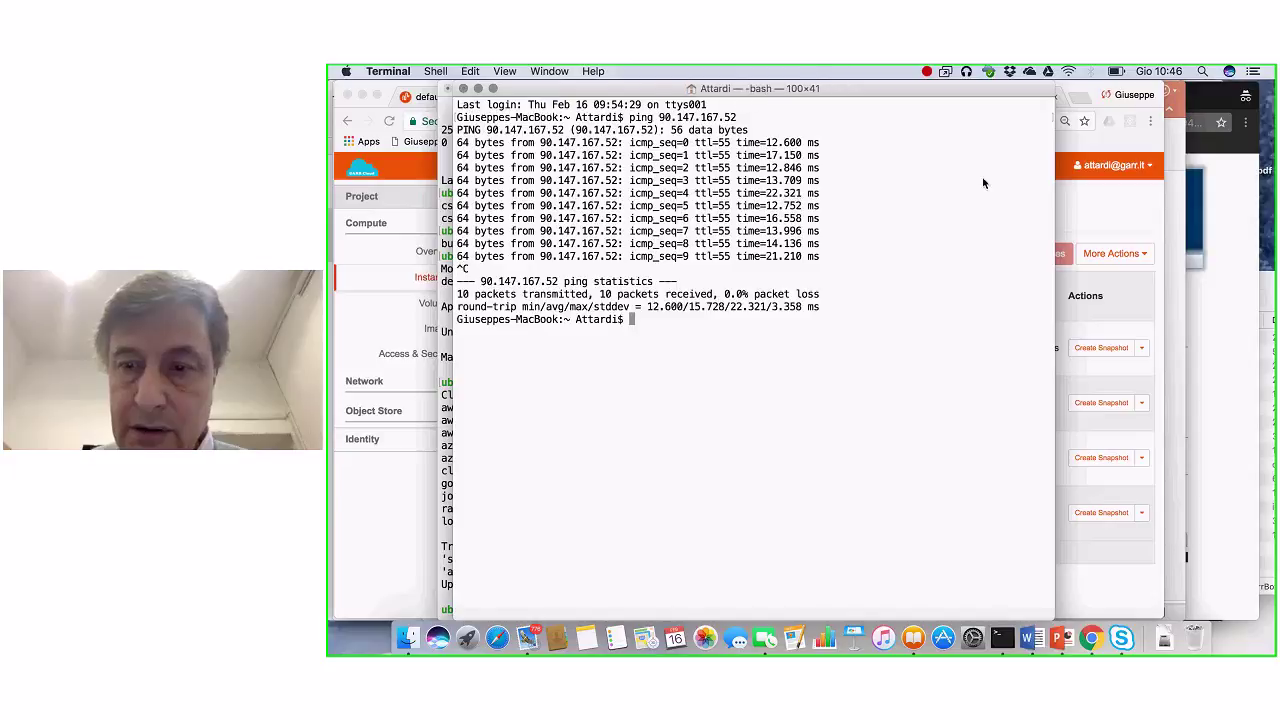
# Examine the flavors available for a new instance in the dashboard, cancel the launch form and return to Terminal
pyautogui.click(1062, 217)
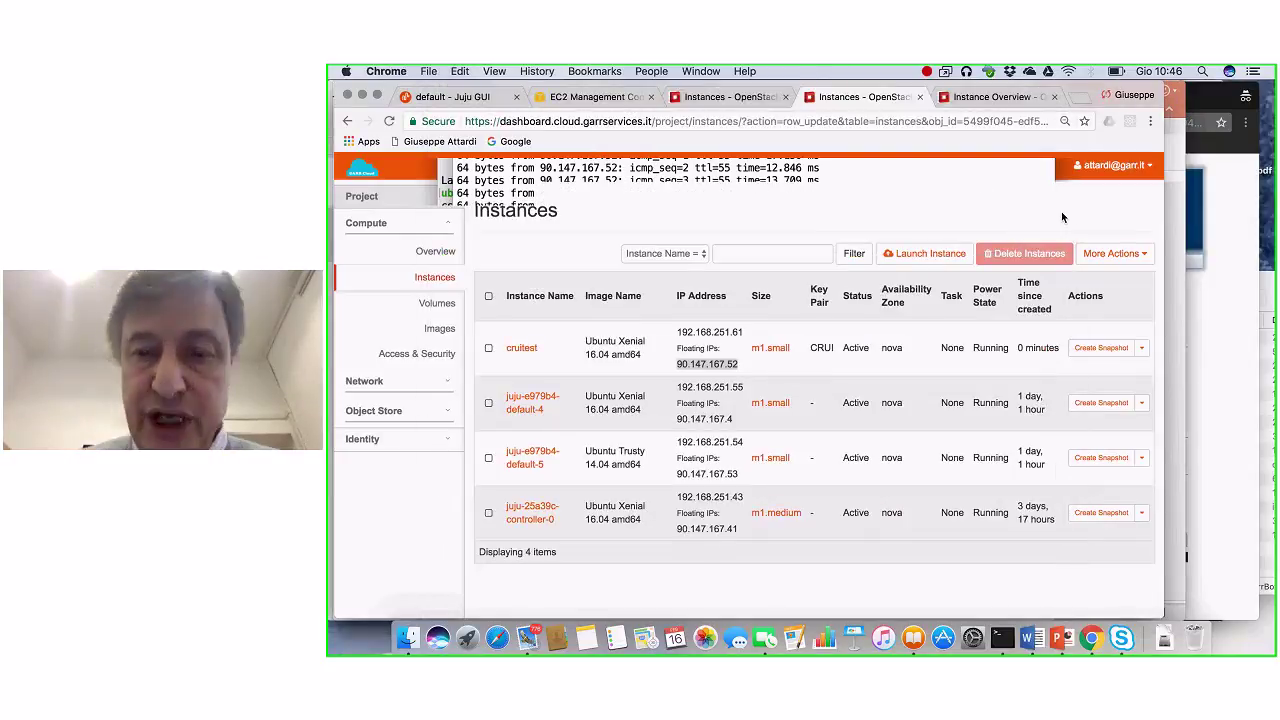
pyautogui.click(930, 255)
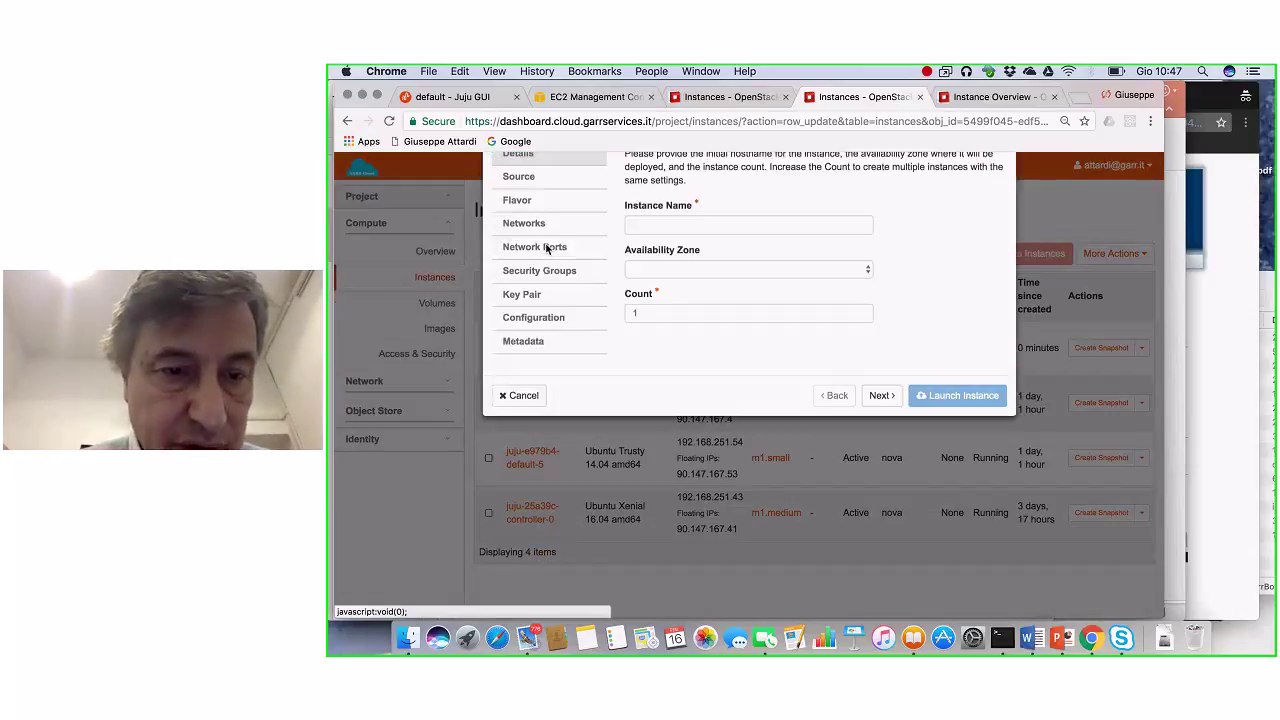
pyautogui.click(530, 283)
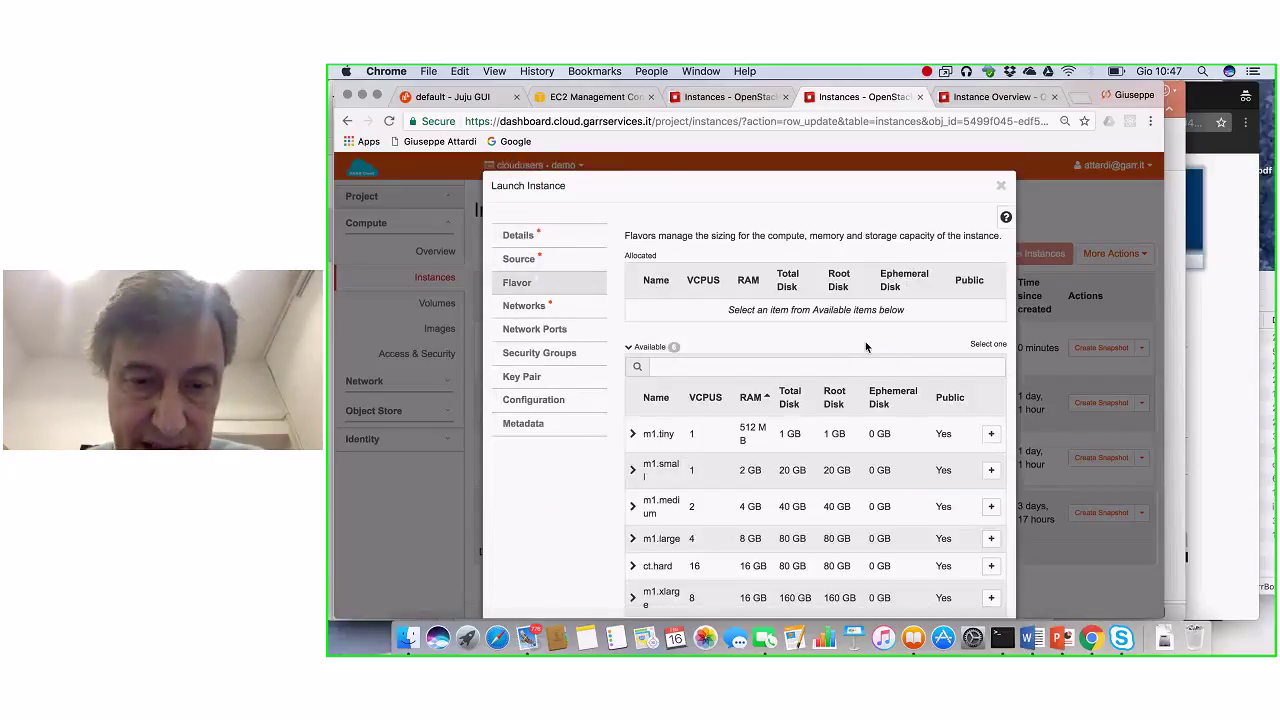
pyautogui.scroll(-3, 866, 347)
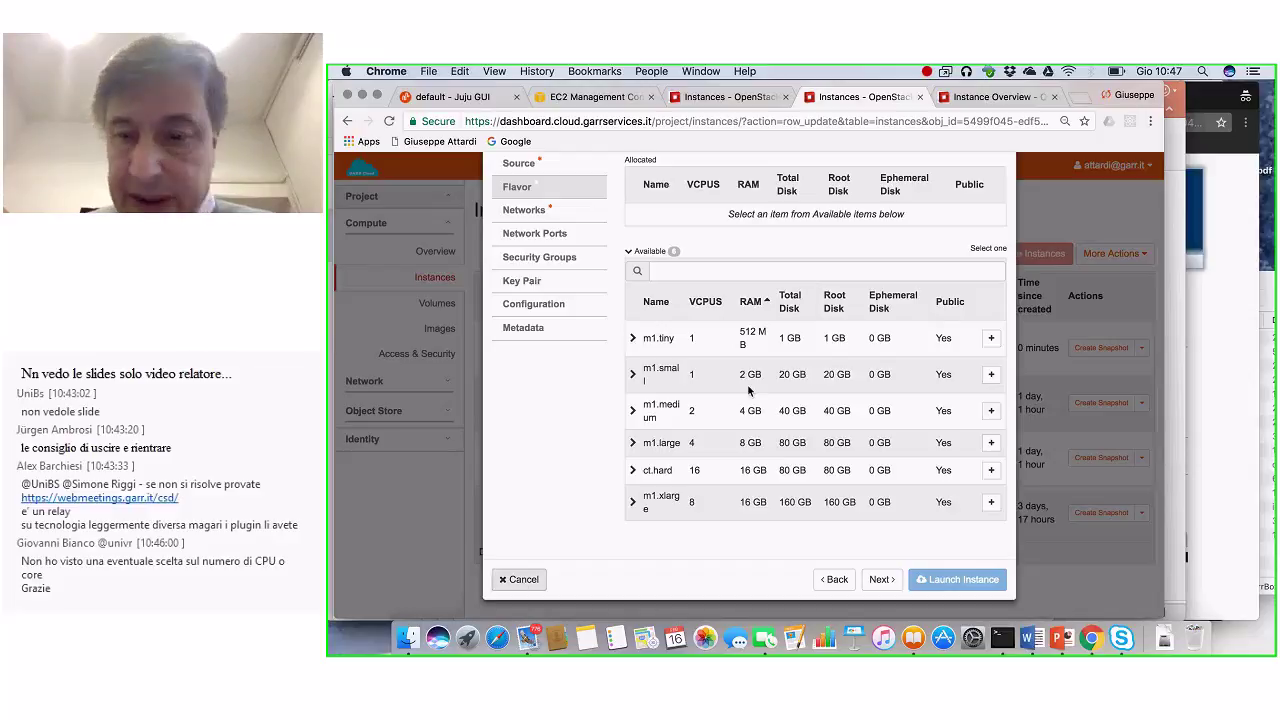
pyautogui.press('Escape')
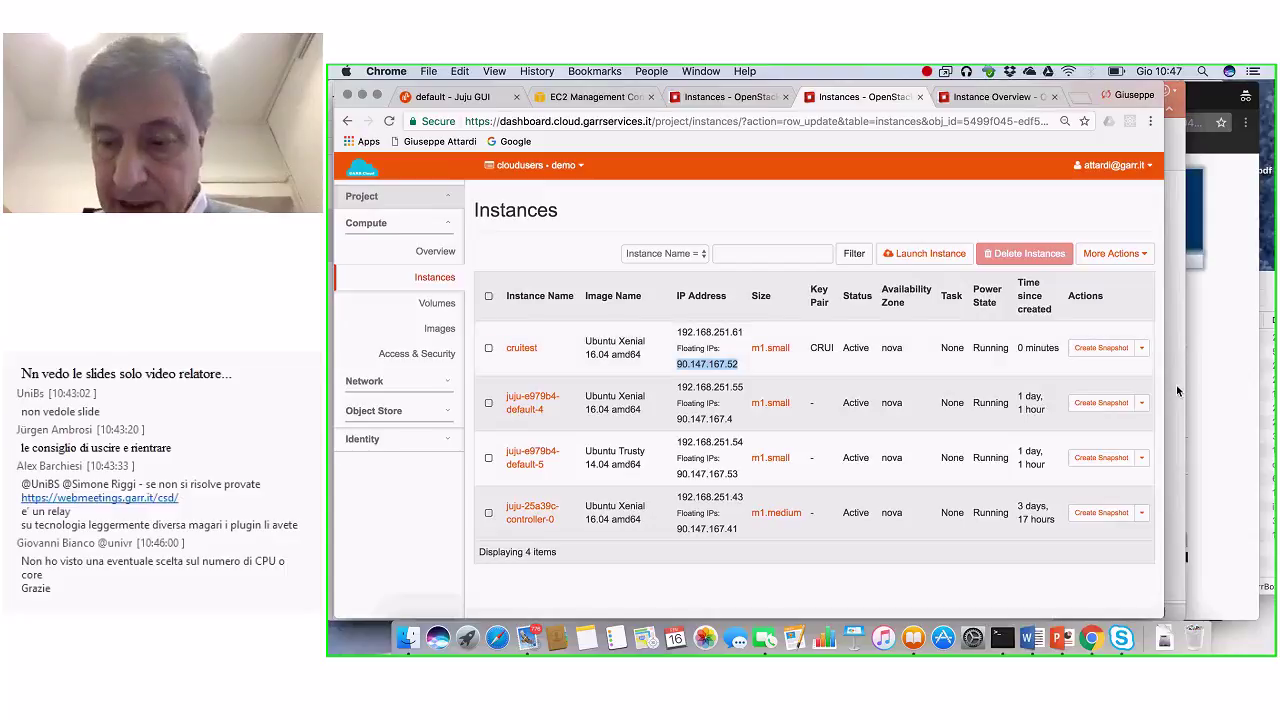
pyautogui.click(1008, 635)
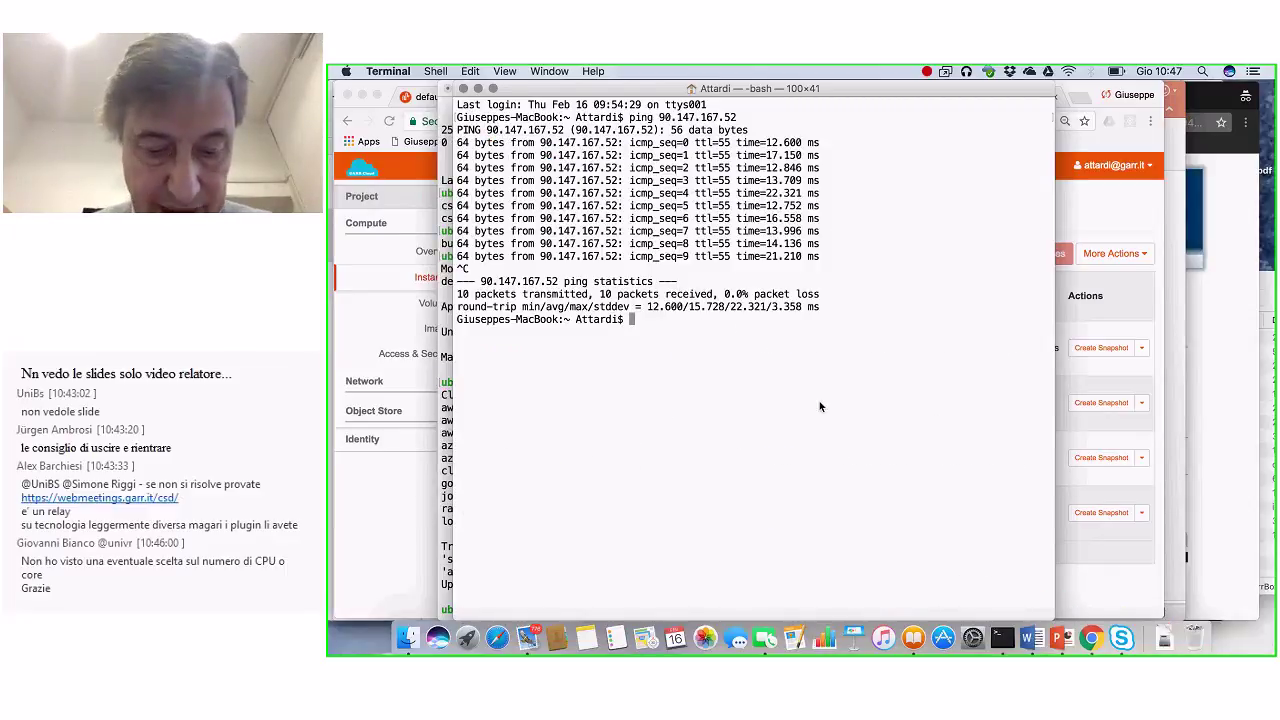
pyautogui.write('ex')
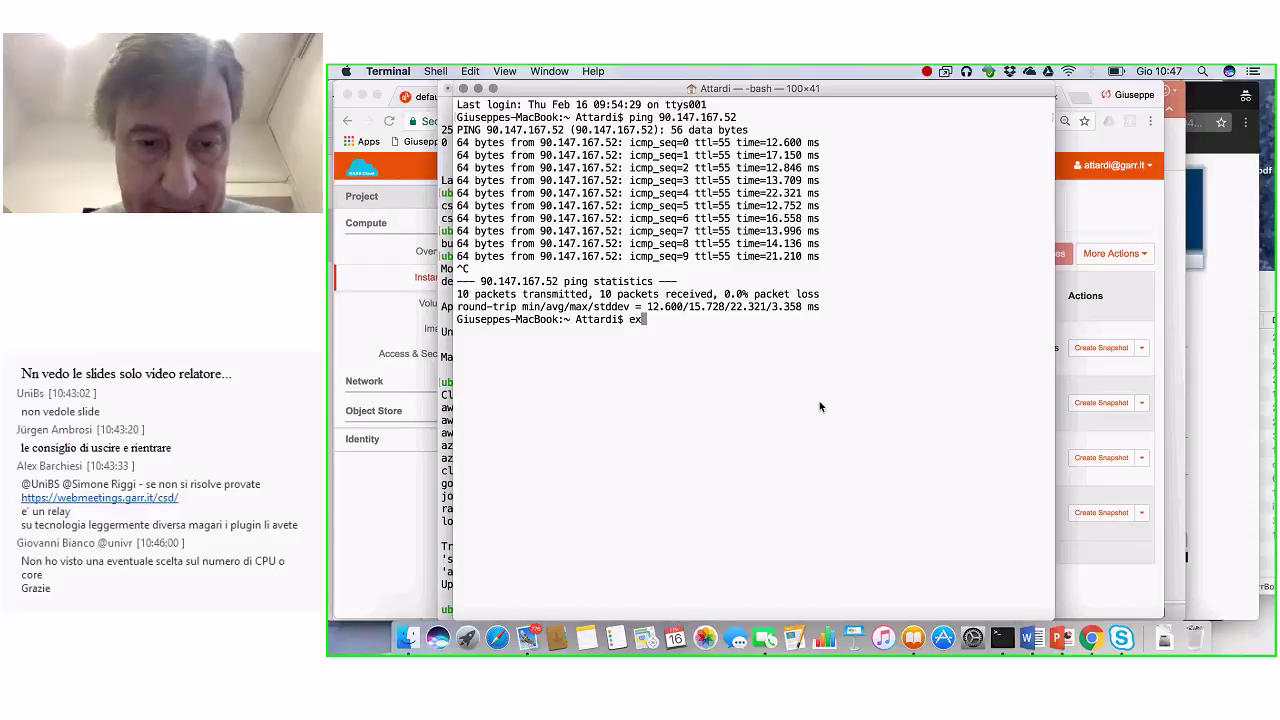
pyautogui.write('i')
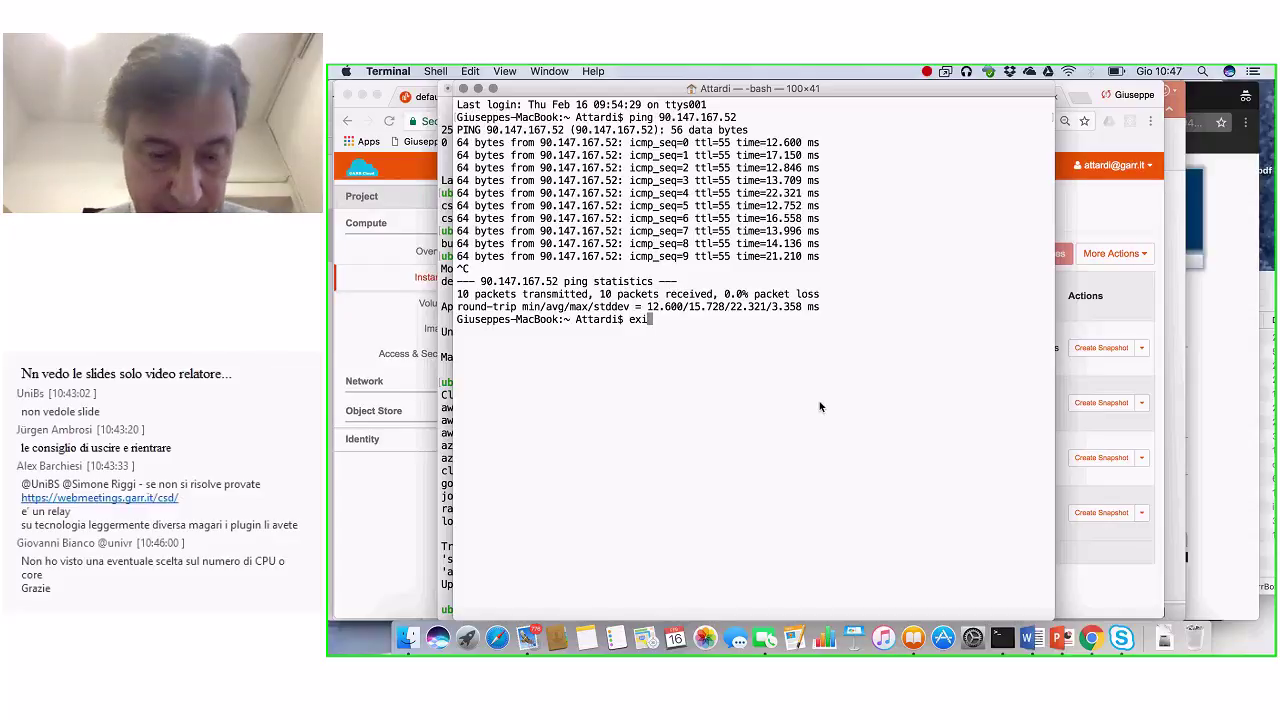
pyautogui.press('BackSpace')
pyautogui.press('BackSpace')
pyautogui.press('BackSpace')
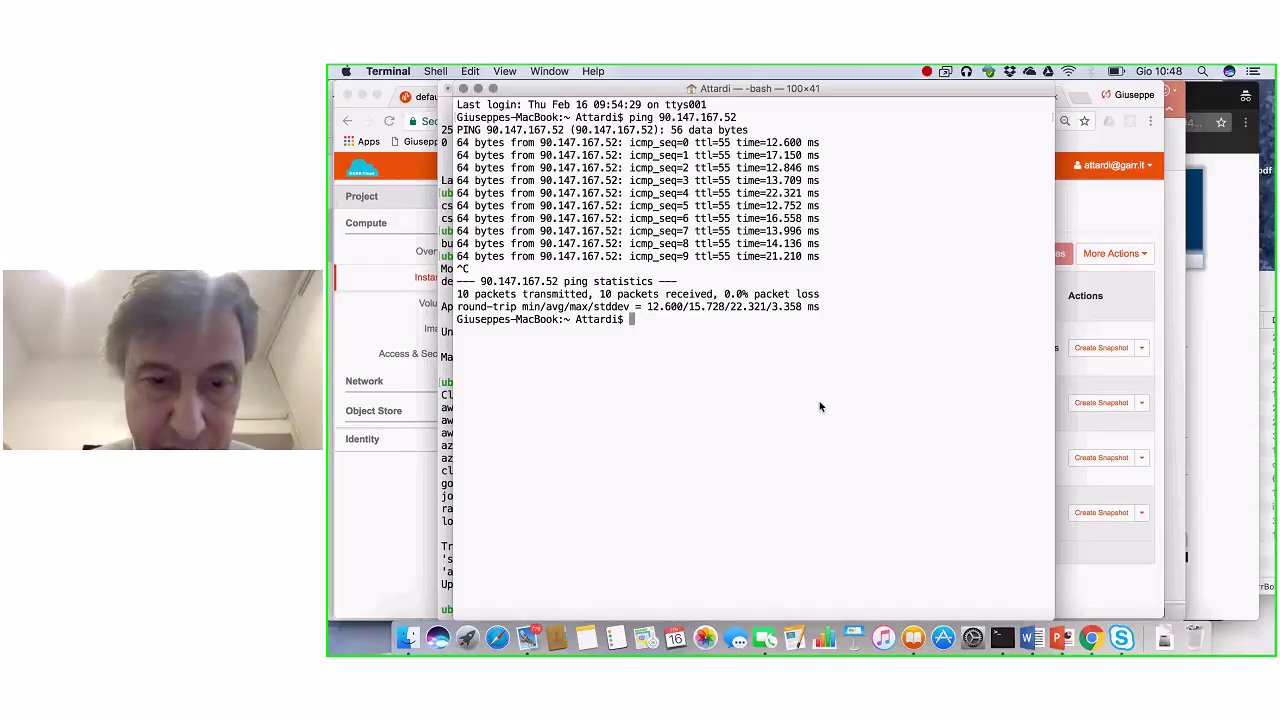
# Recall the earlier SSH command and connect to 90.147.166.80 with the Downloads/jujuclient.pem key under the personal account
pyautogui.press('Up')
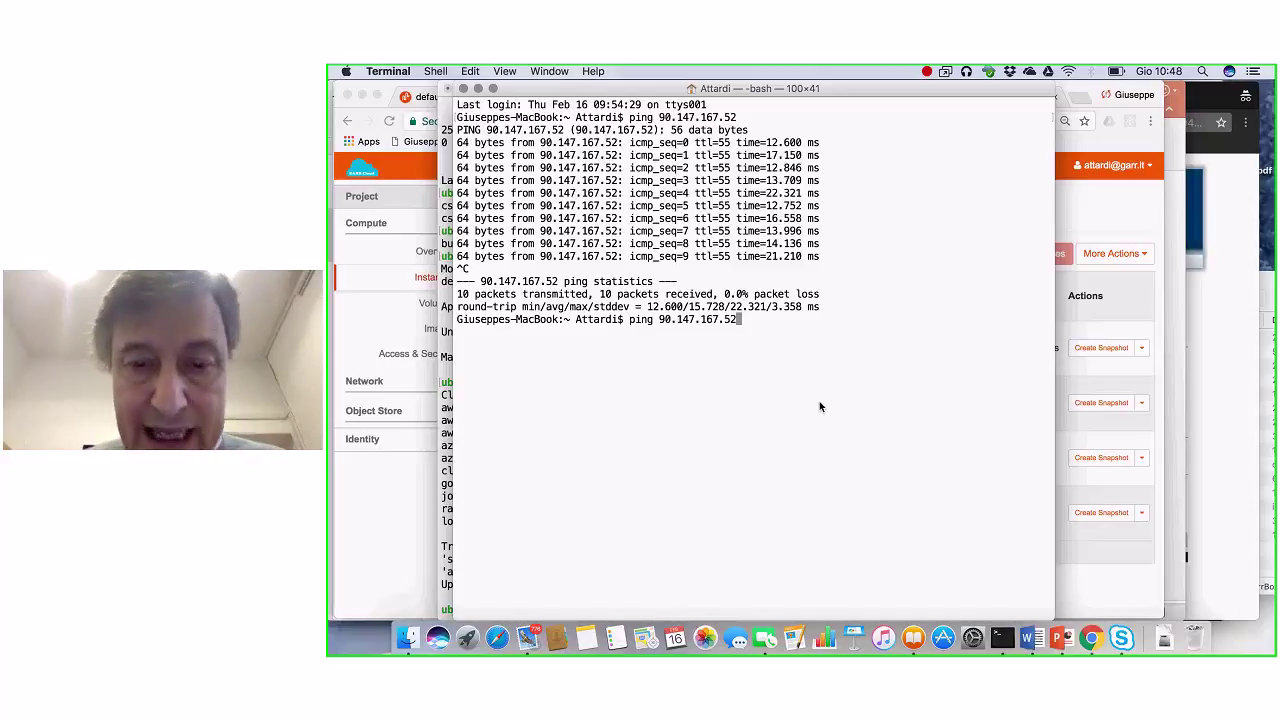
pyautogui.press('Up')
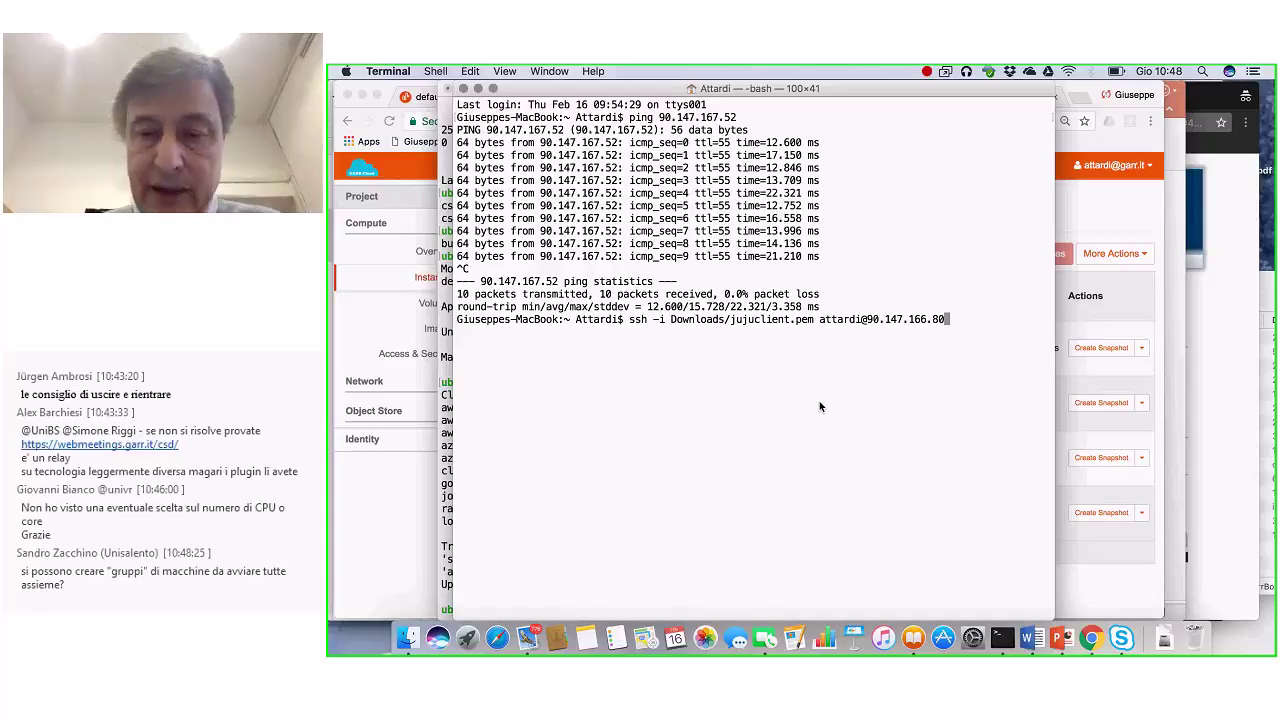
pyautogui.press('Return')
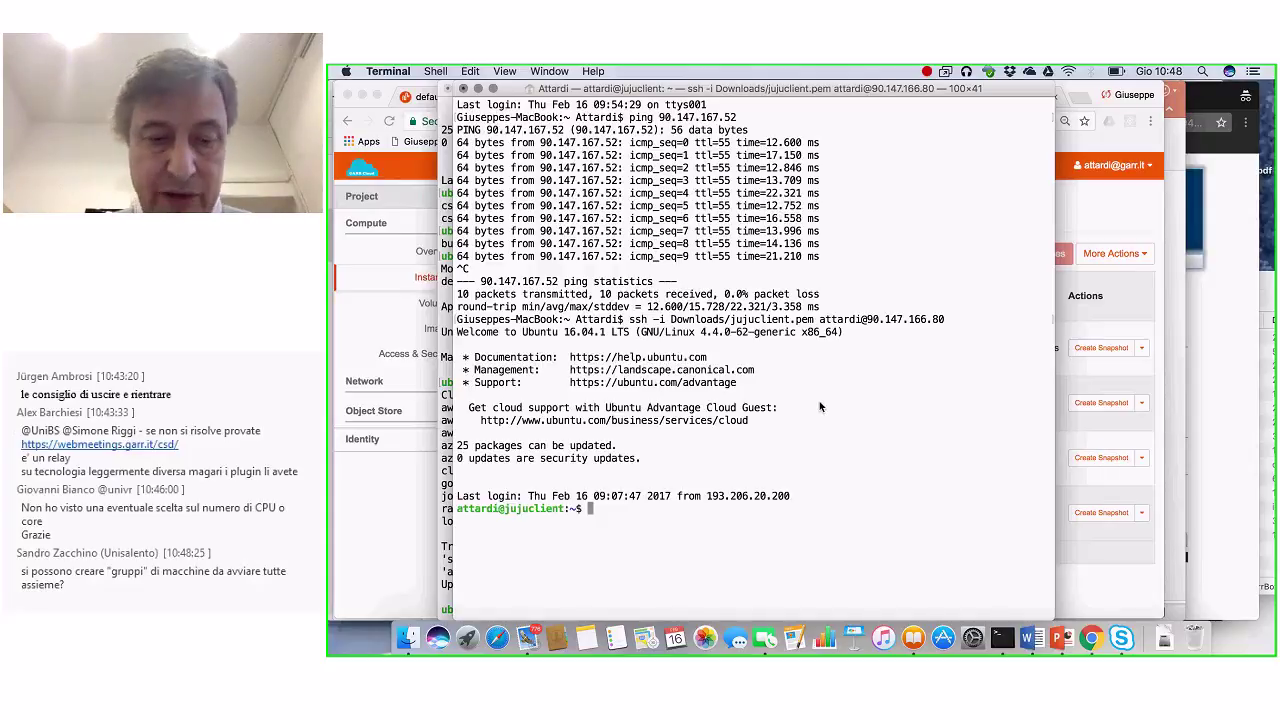
# List the home directory's files and try to install python with sudo apt-get, submitting the account password once before cancelling
pyautogui.write('ls')
pyautogui.press('Return')
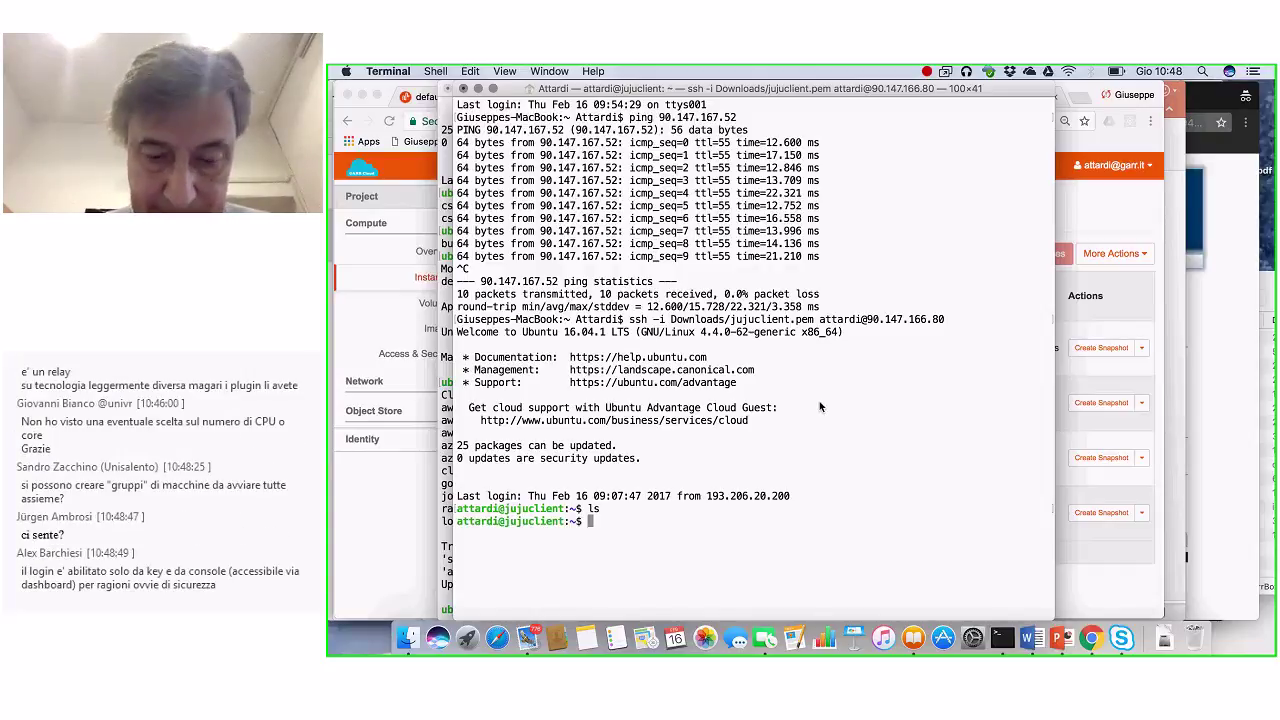
pyautogui.write('apt-get install')
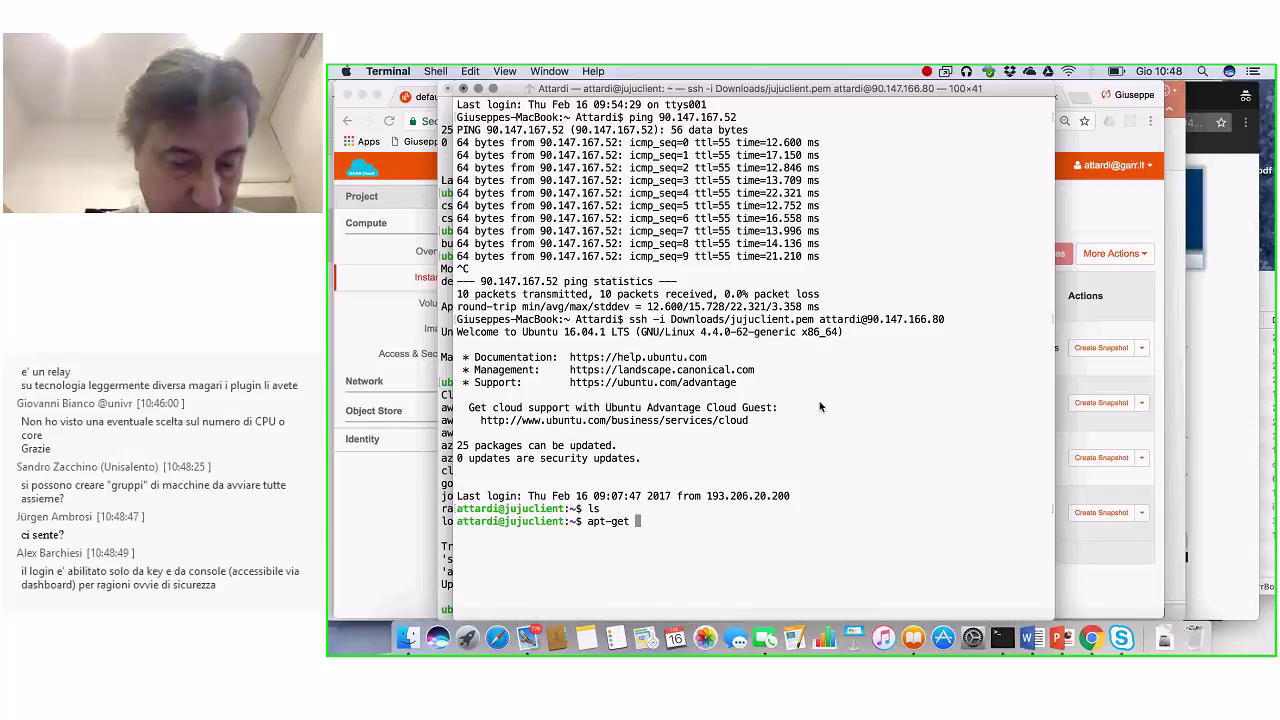
pyautogui.hotkey('ctrl', 'a')
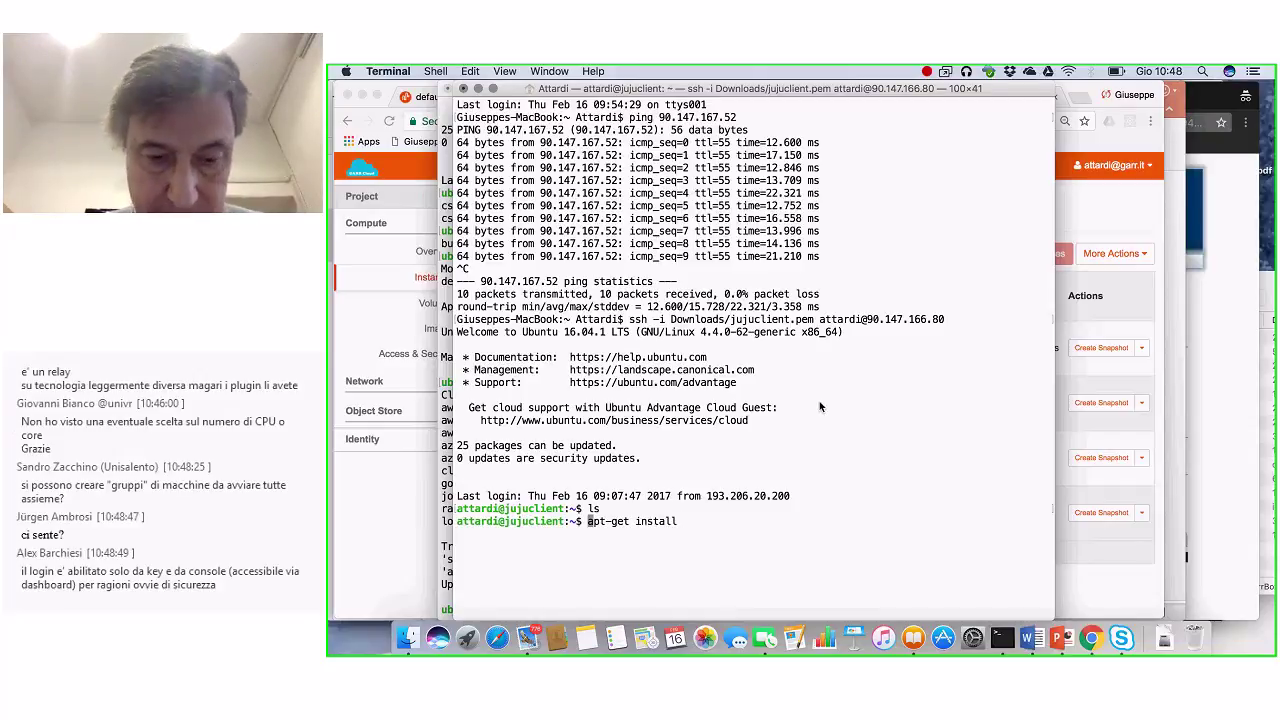
pyautogui.write('sudo')
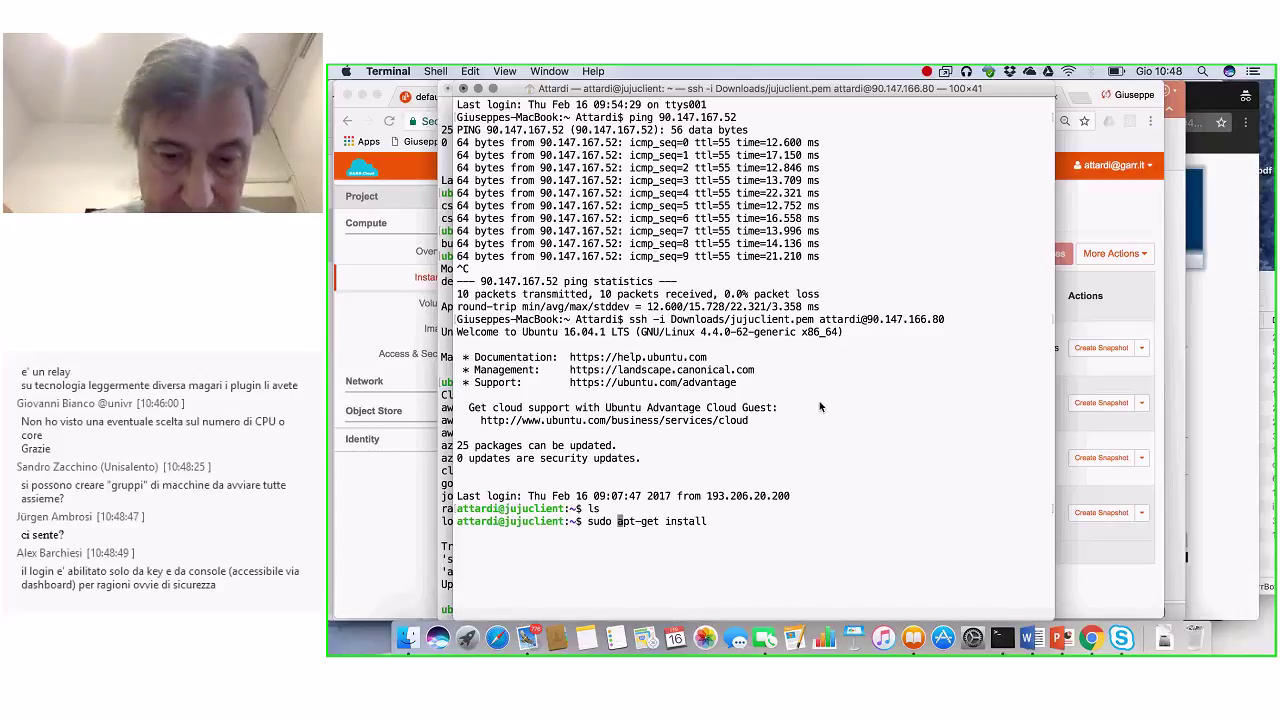
pyautogui.hotkey('ctrl', 'e')
pyautogui.write('python')
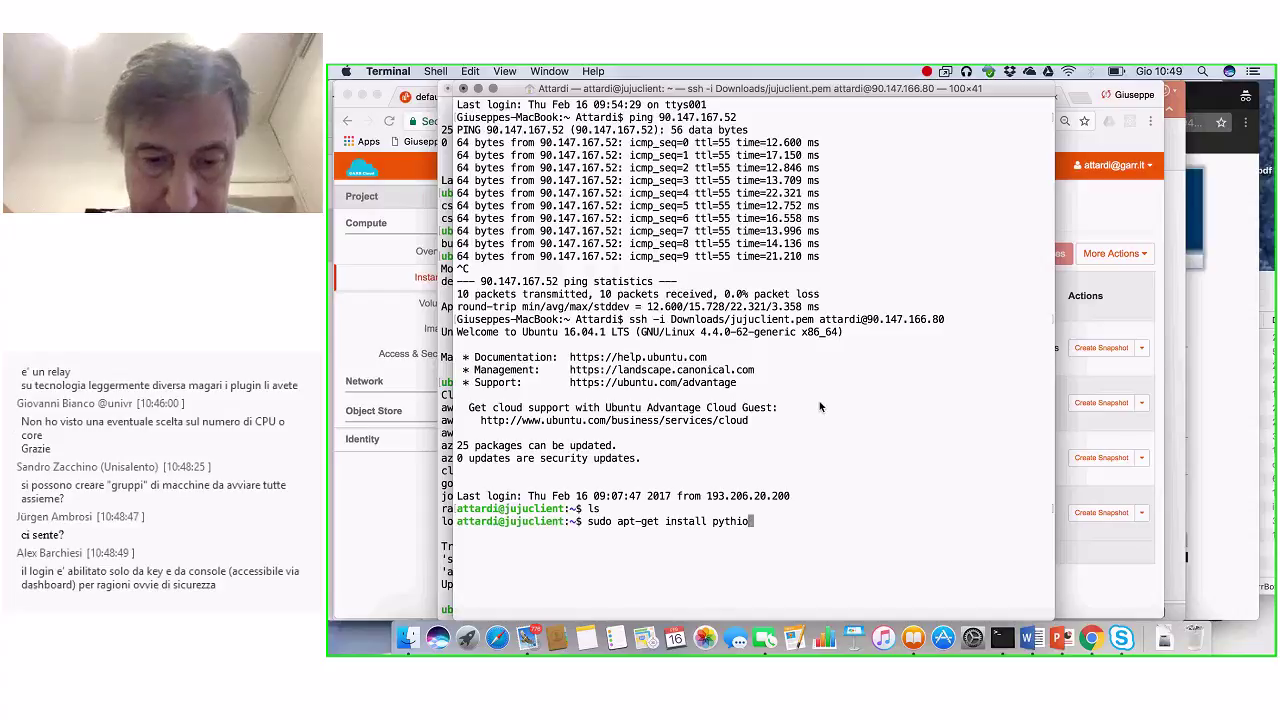
pyautogui.press('BackSpace')
pyautogui.write('n')
pyautogui.press('Return')
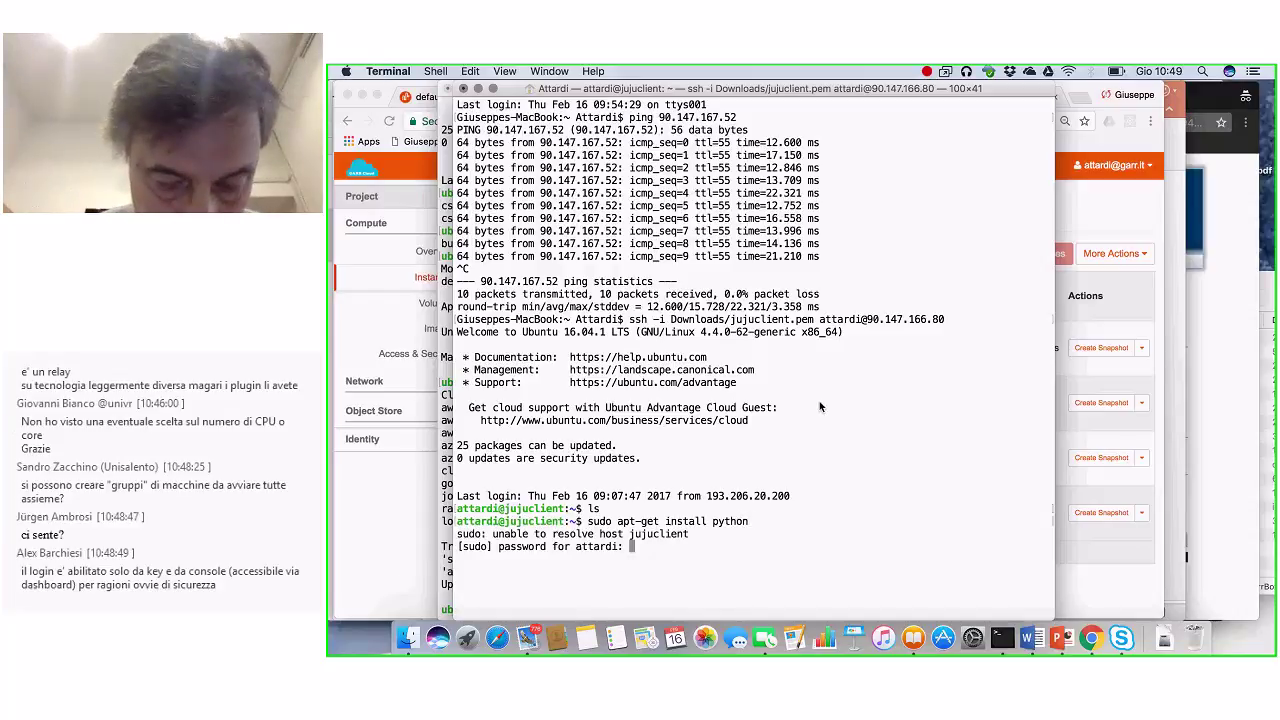
pyautogui.press('Return')
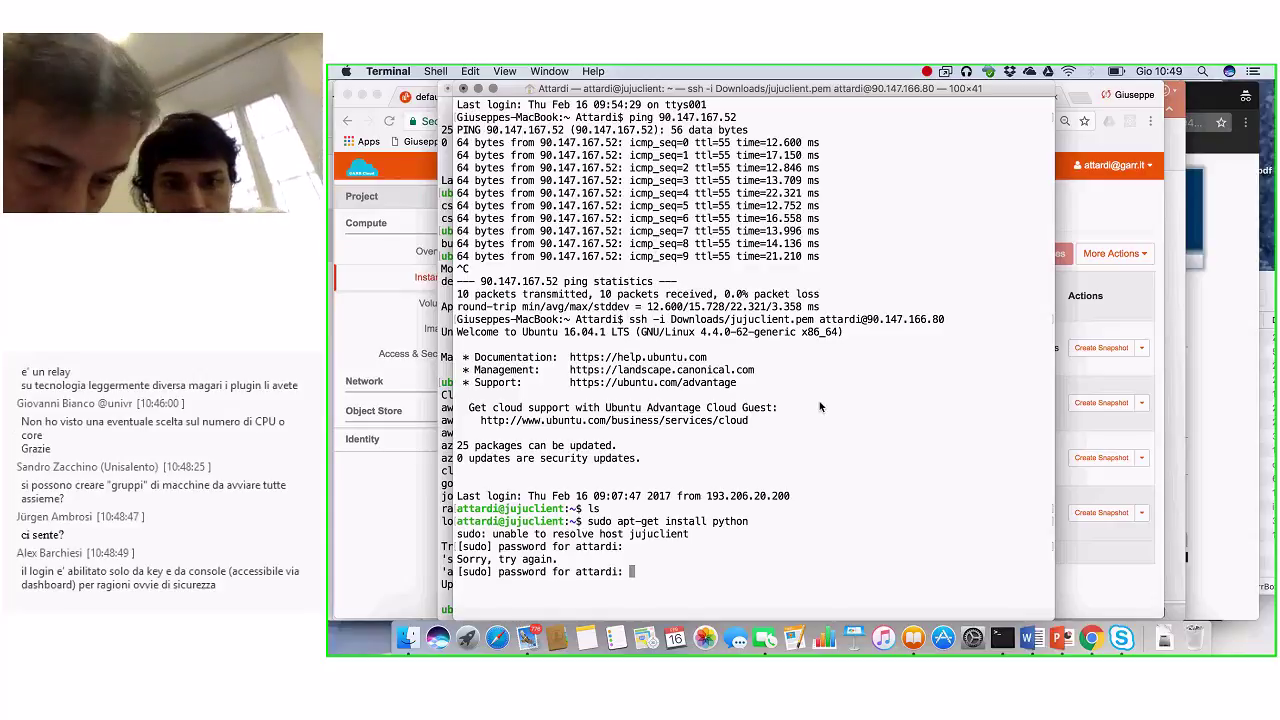
pyautogui.hotkey('ctrl', 'c')
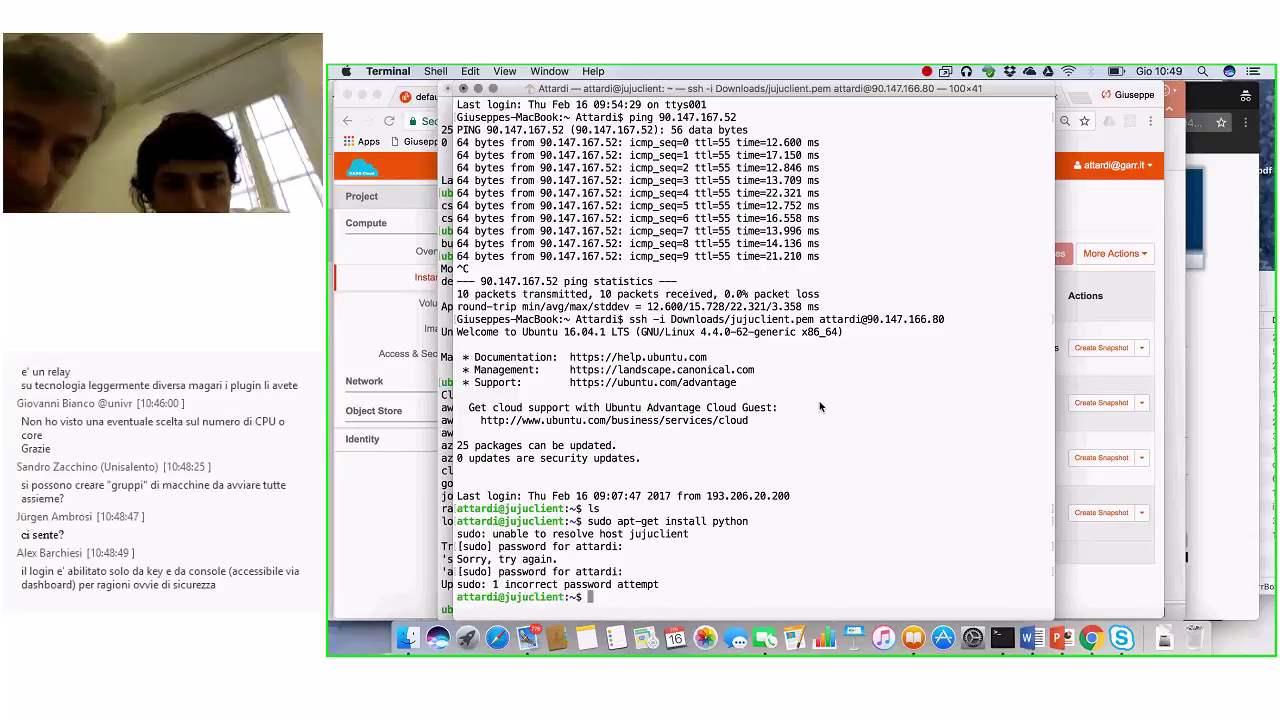
# Try to open a root login shell with sudo su - and cancel at the password prompt
pyautogui.press('Up')
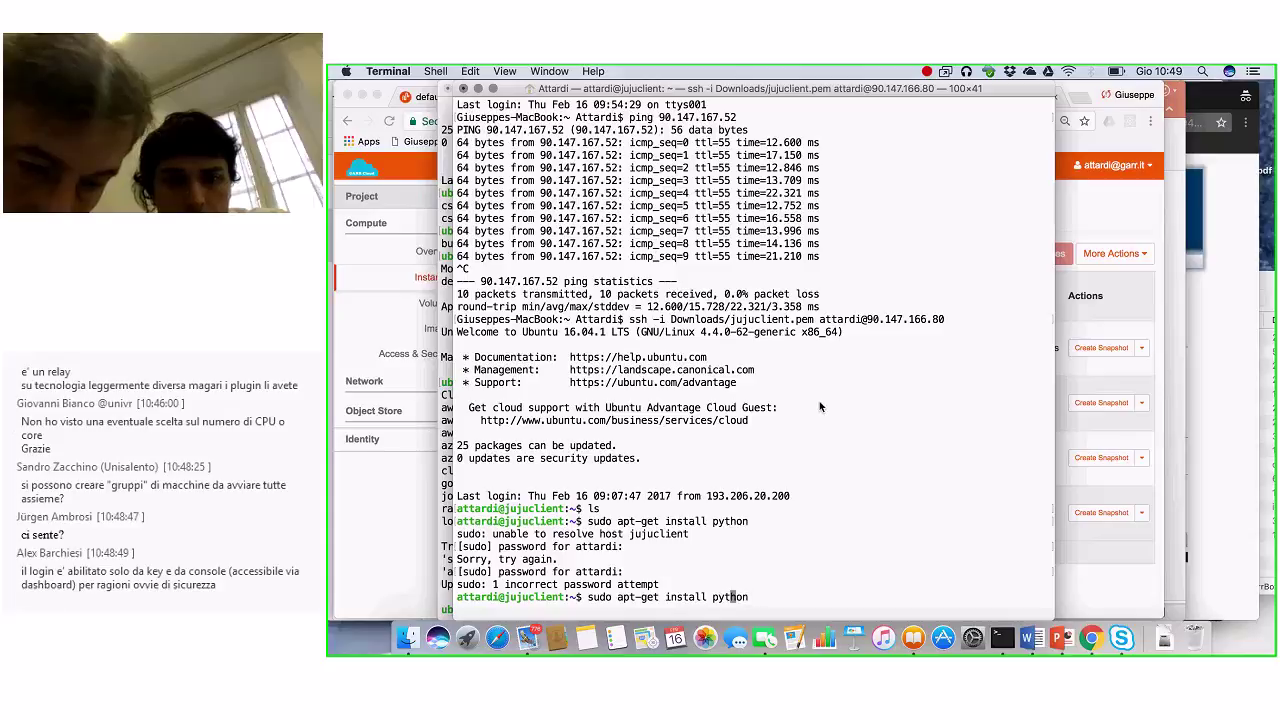
pyautogui.press('Down')
pyautogui.write('sudo ')
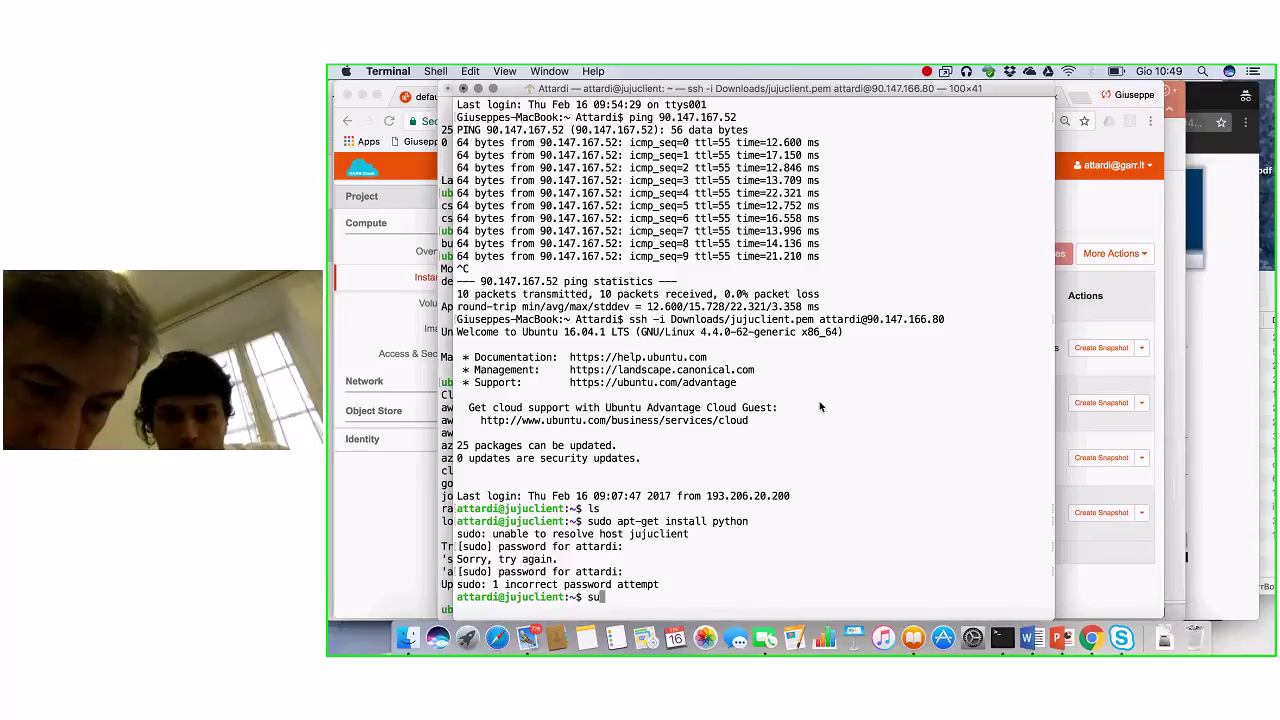
pyautogui.write('su -')
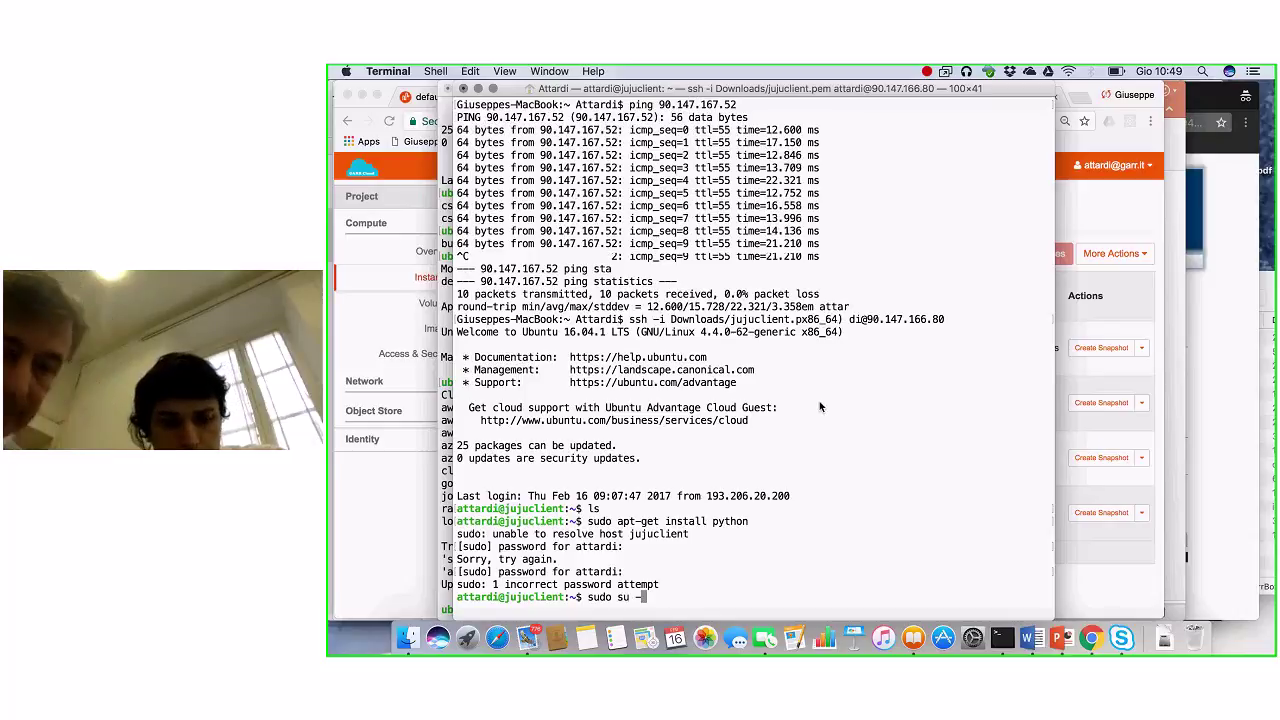
pyautogui.press('Return')
pyautogui.hotkey('ctrl', 'c')
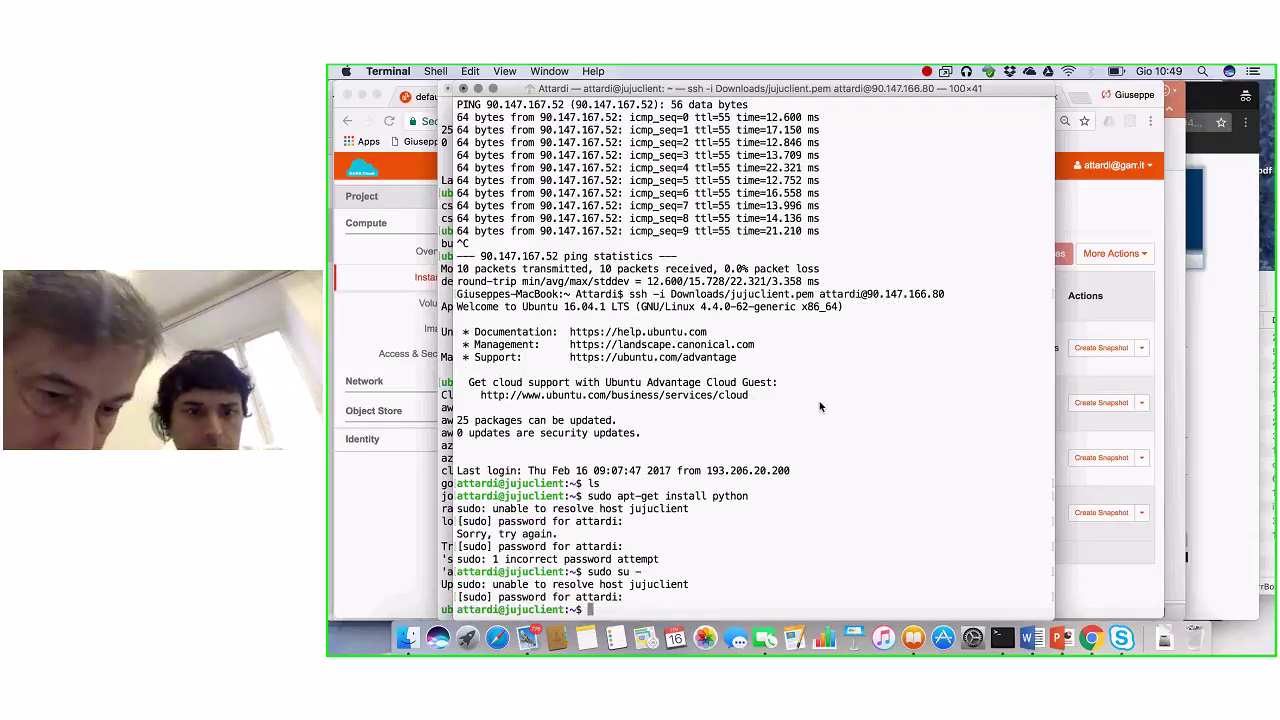
# Switch to the Terminal window connected as ubuntu and open a root shell with sudo su
pyautogui.moveTo(753, 399); pyautogui.dragTo(444, 411)
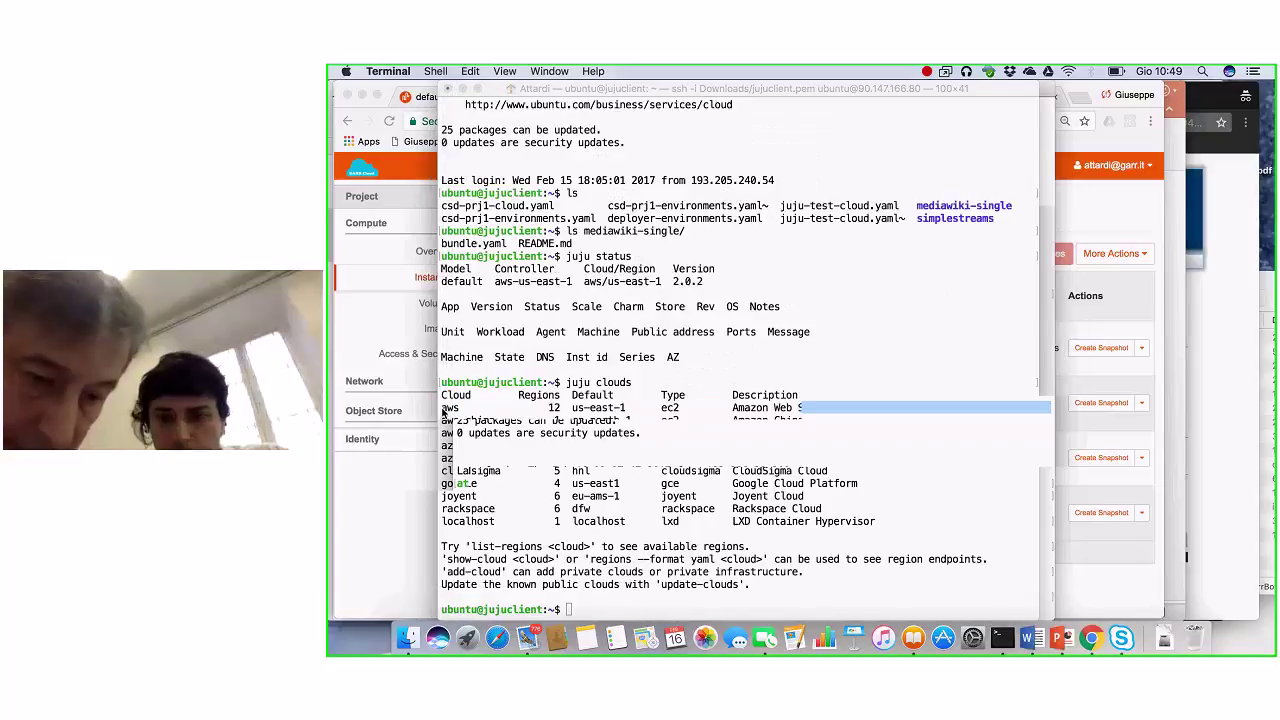
pyautogui.write('sudo su')
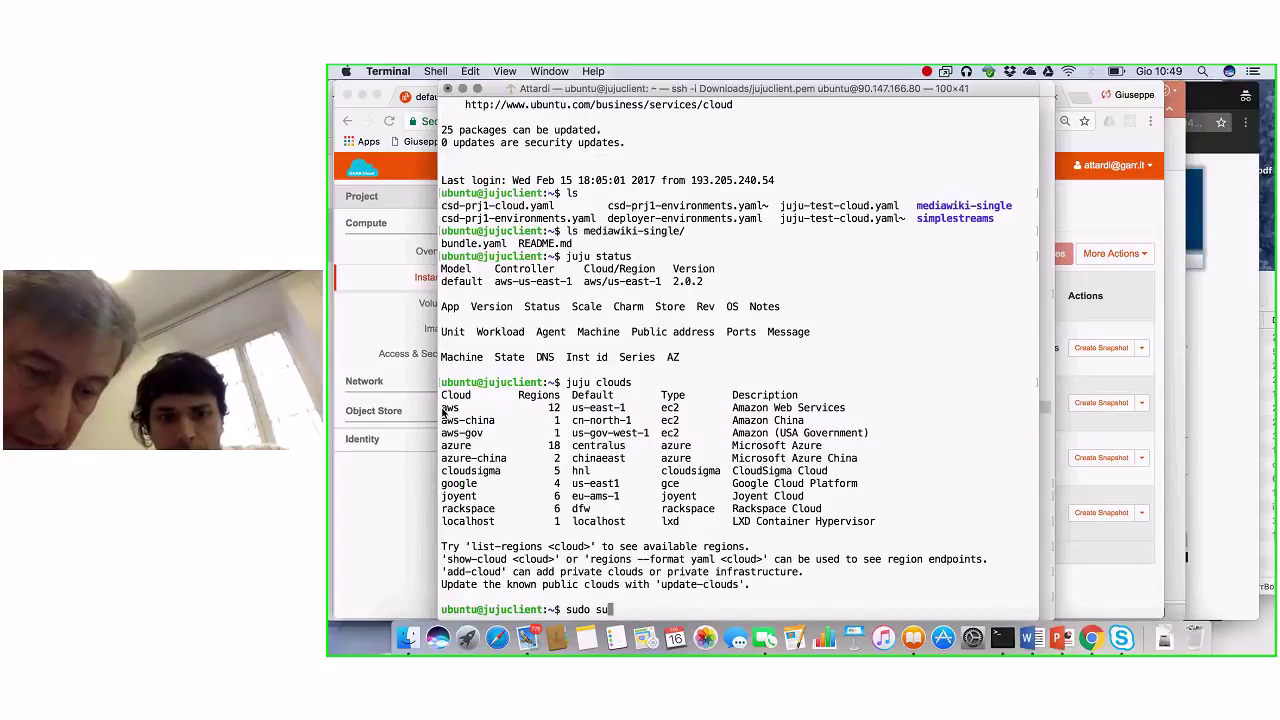
pyautogui.press('Return')
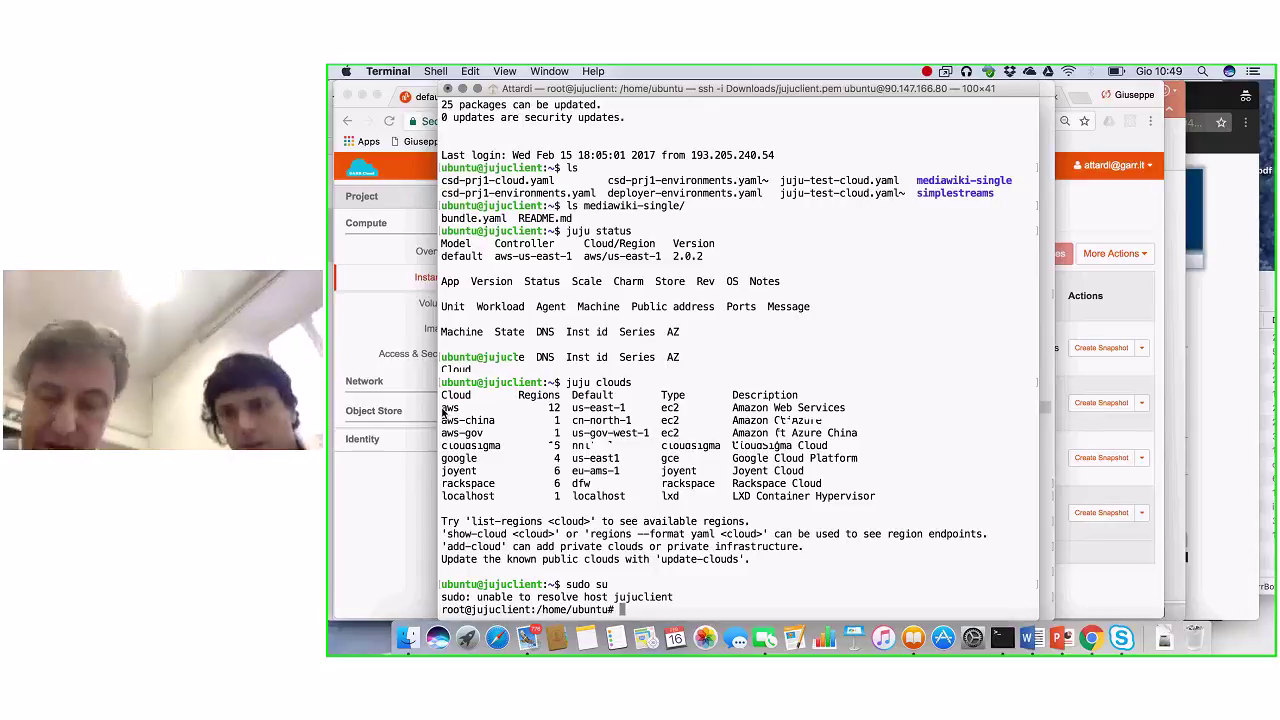
# Return to the personal account's SSH window and try apt-get install python without the sudo prefix
pyautogui.moveTo(572, 407); pyautogui.dragTo(561, 420)
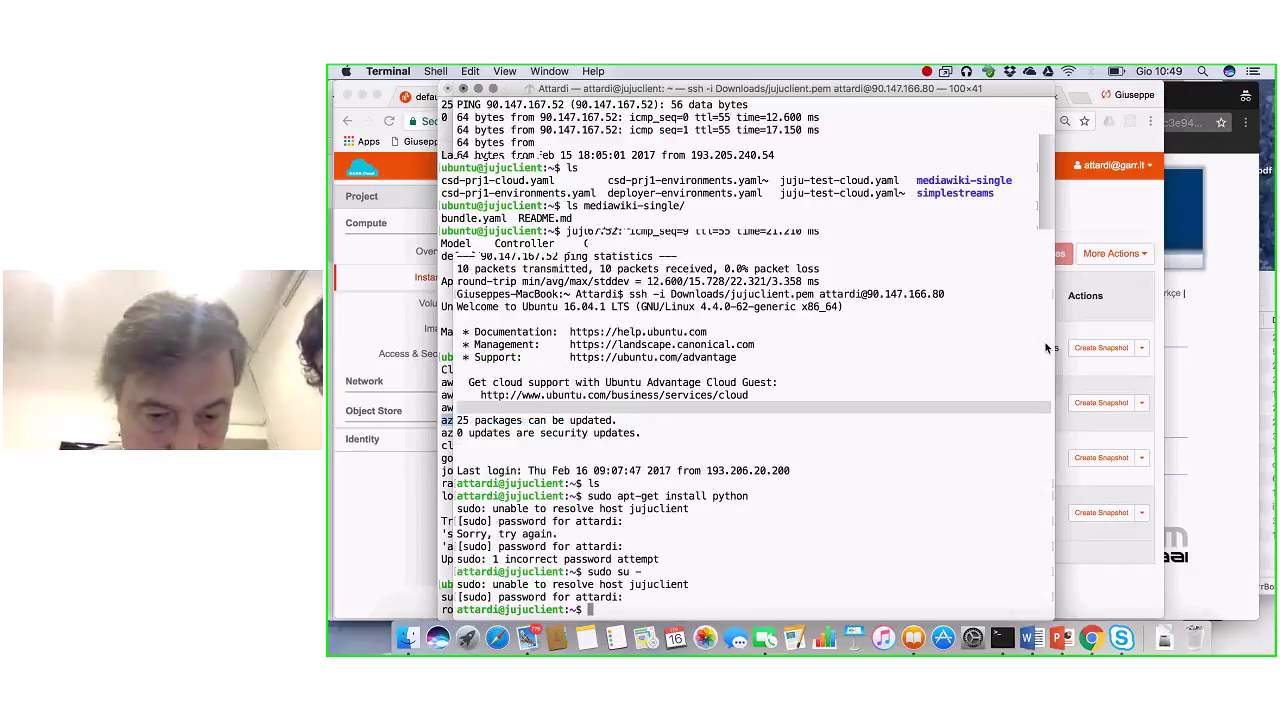
pyautogui.press('Up')
pyautogui.press('Up')
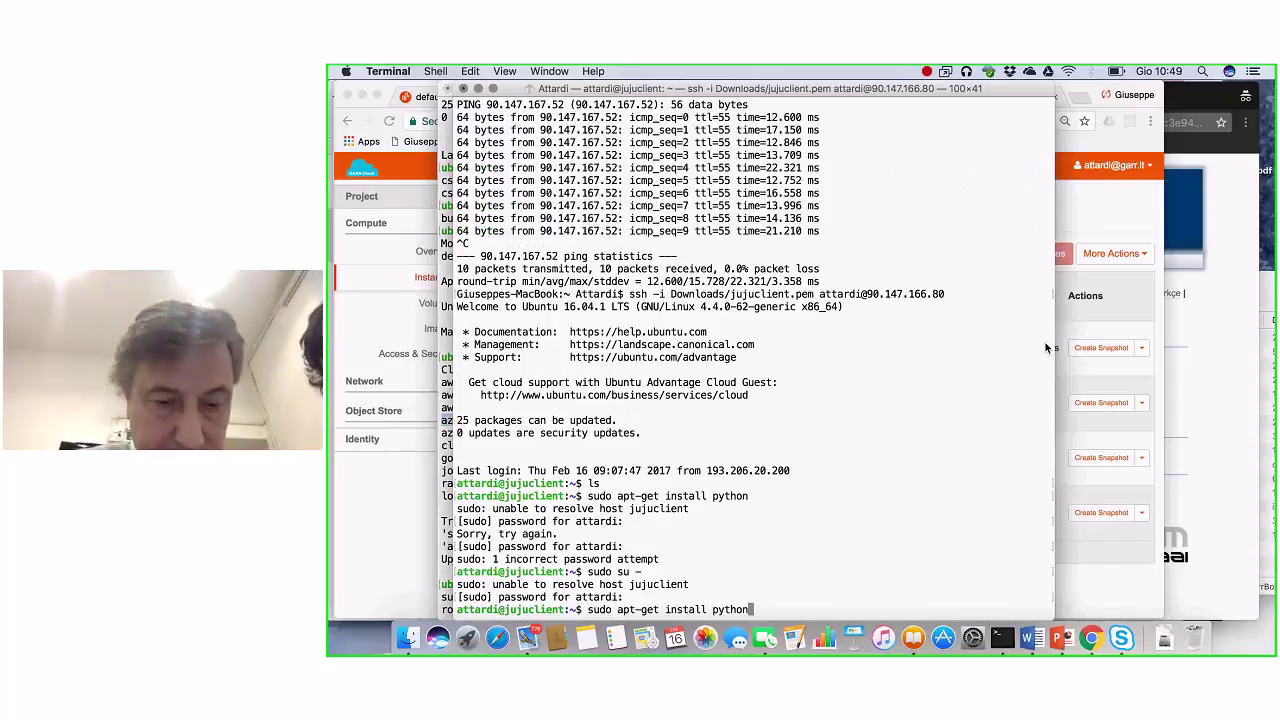
pyautogui.hotkey('ctrl', 'a')
pyautogui.press('Delete')
pyautogui.press('Delete')
pyautogui.press('Delete')
pyautogui.press('Delete')
pyautogui.press('Delete')
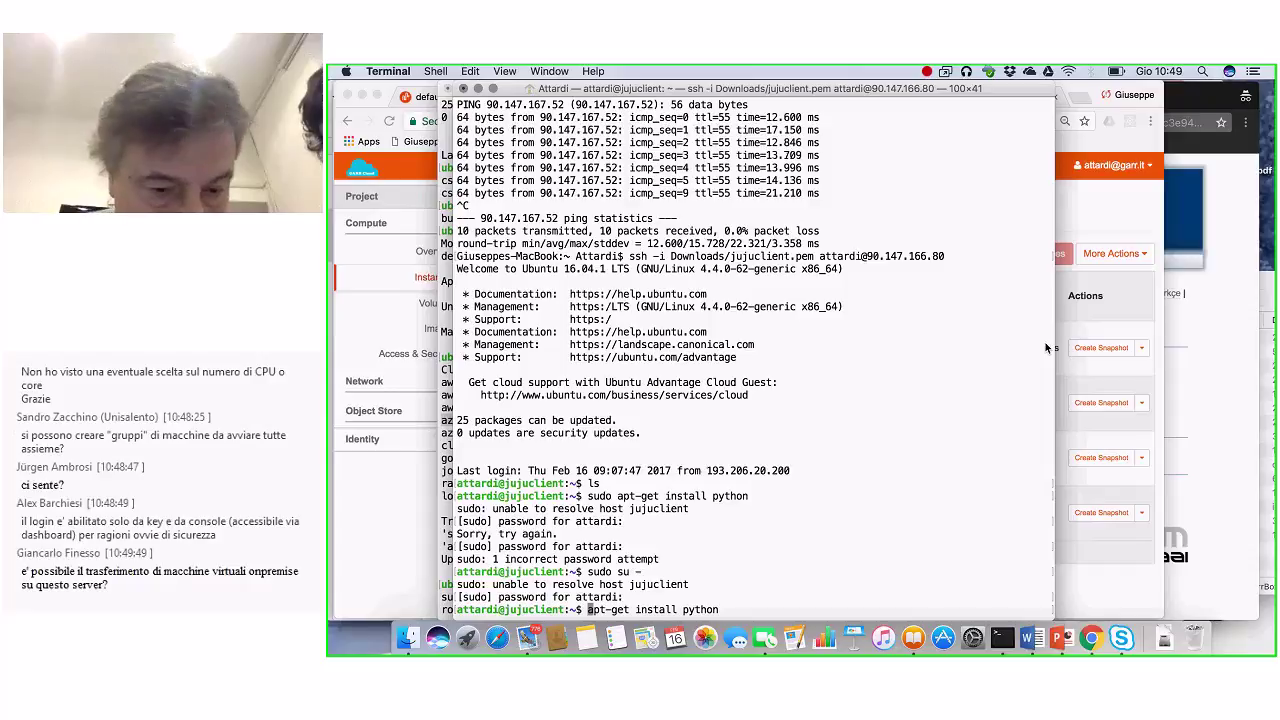
pyautogui.press('Return')
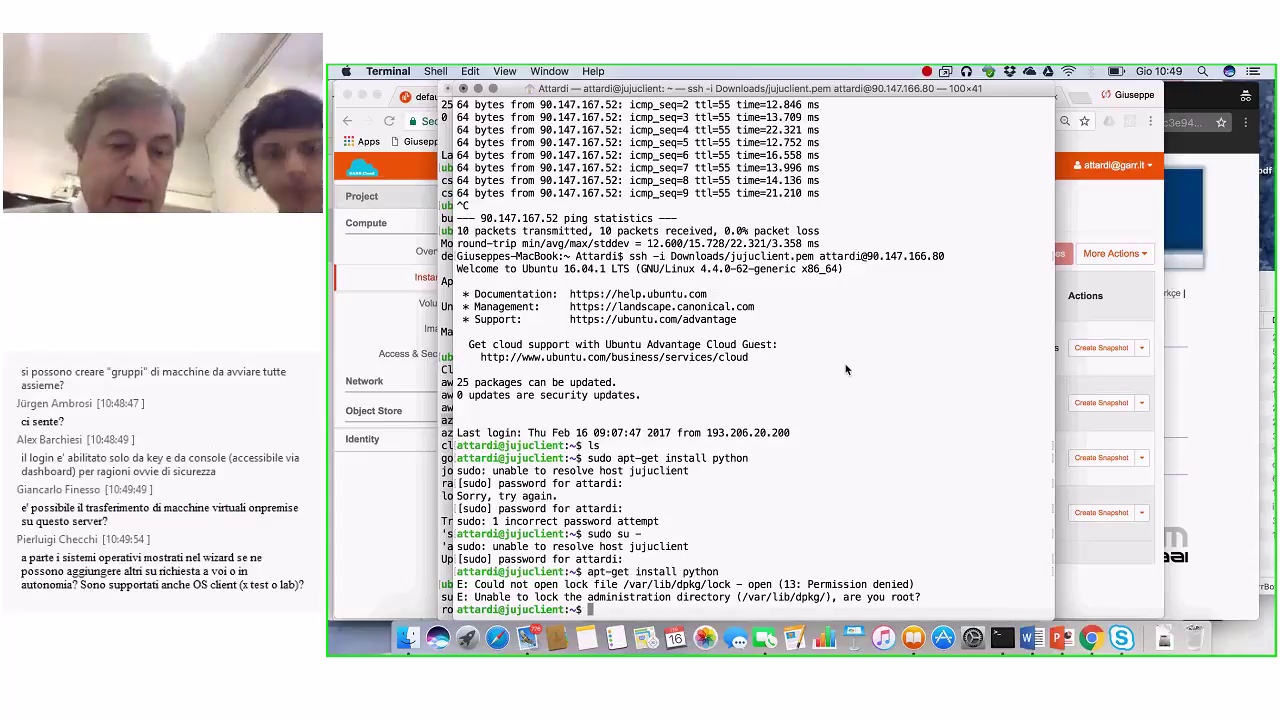
# Go back to the root shell on jujuclient and run sudo apt-get install python
pyautogui.click(445, 343)
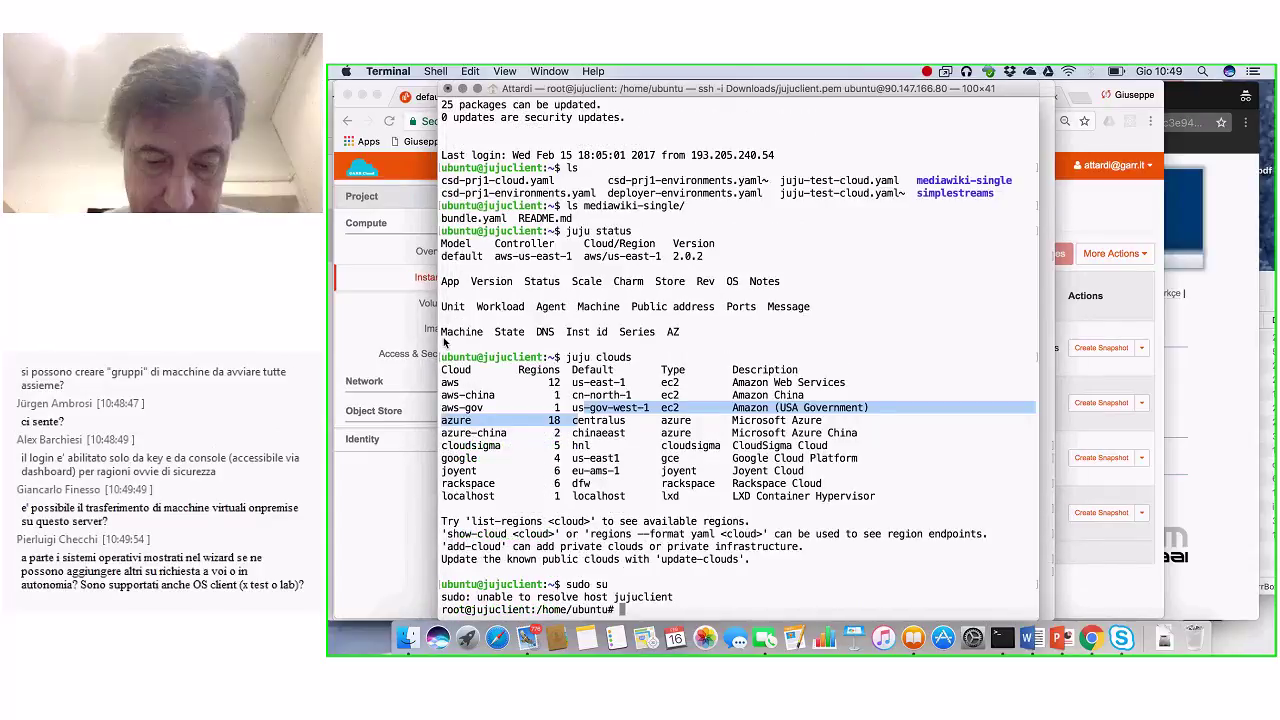
pyautogui.write('sudo ')
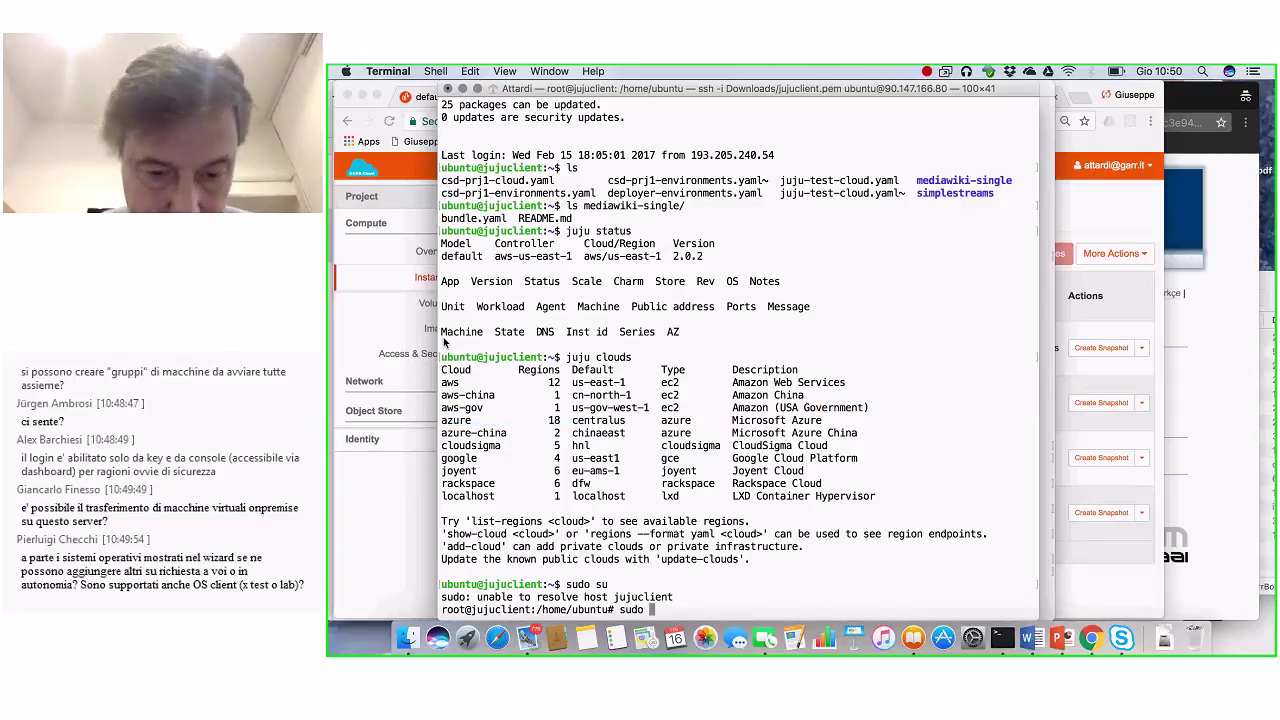
pyautogui.write('apt-get install ')
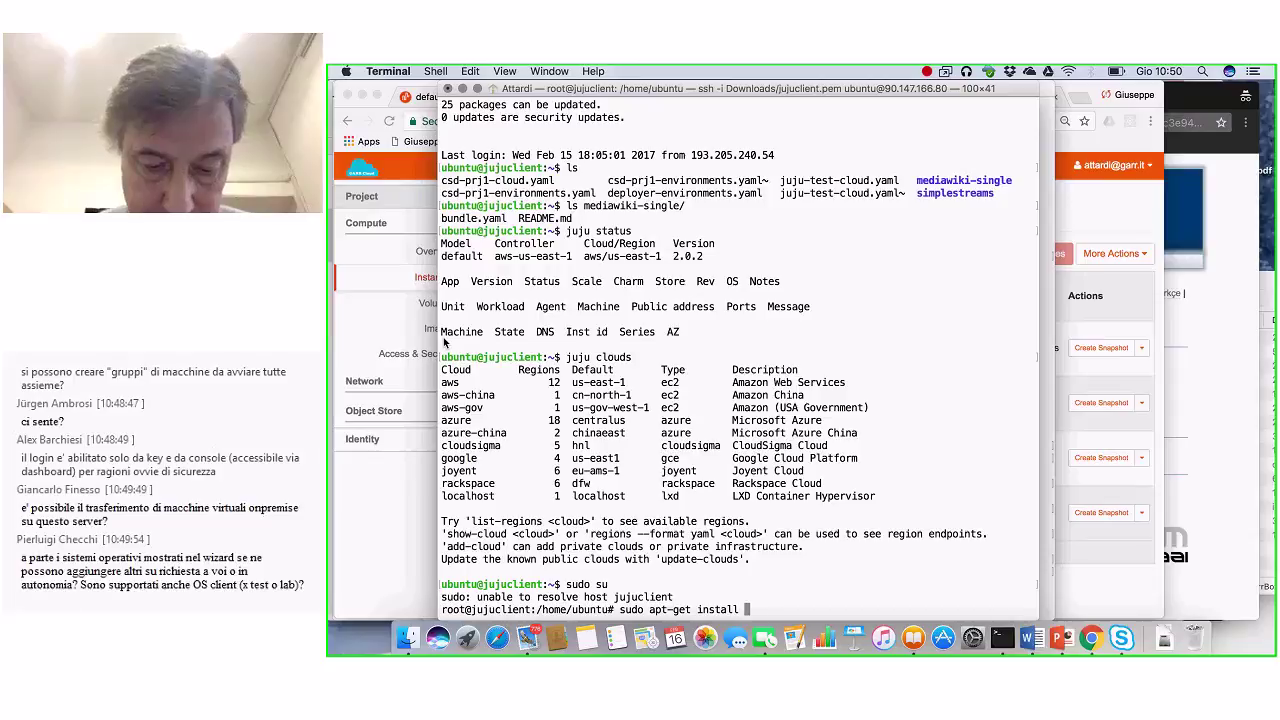
pyautogui.write('python')
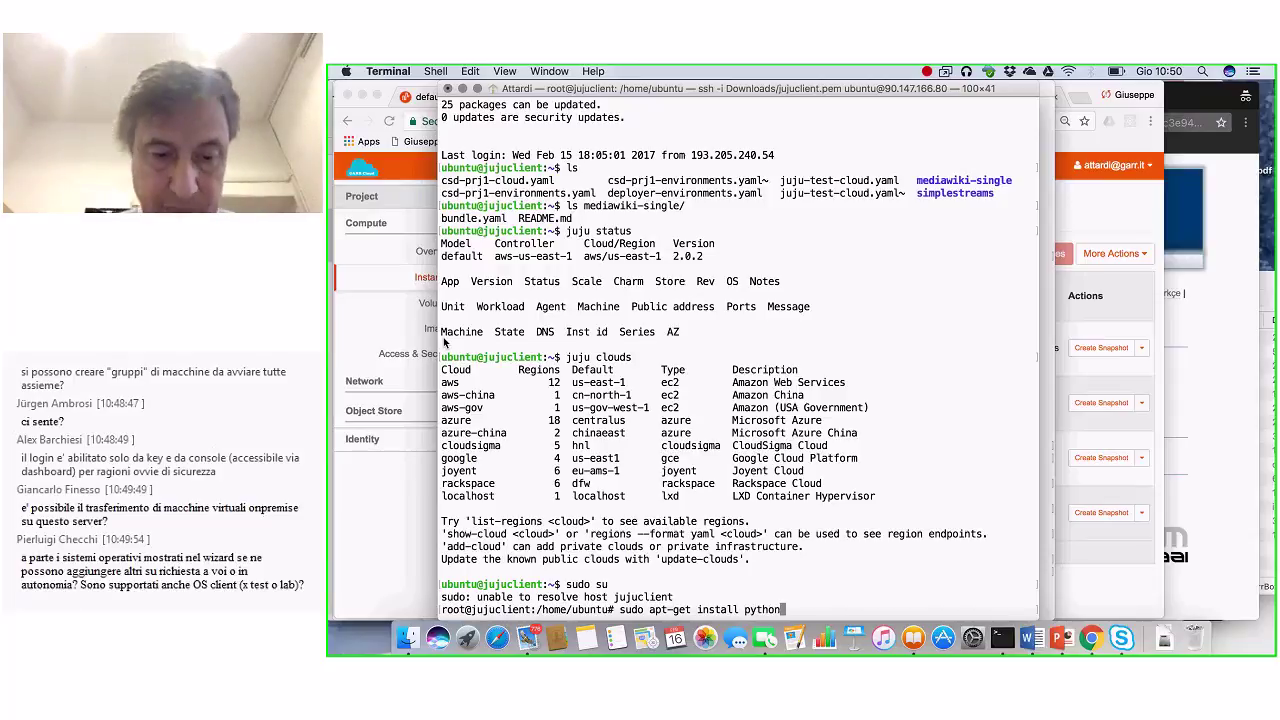
pyautogui.press('Return')
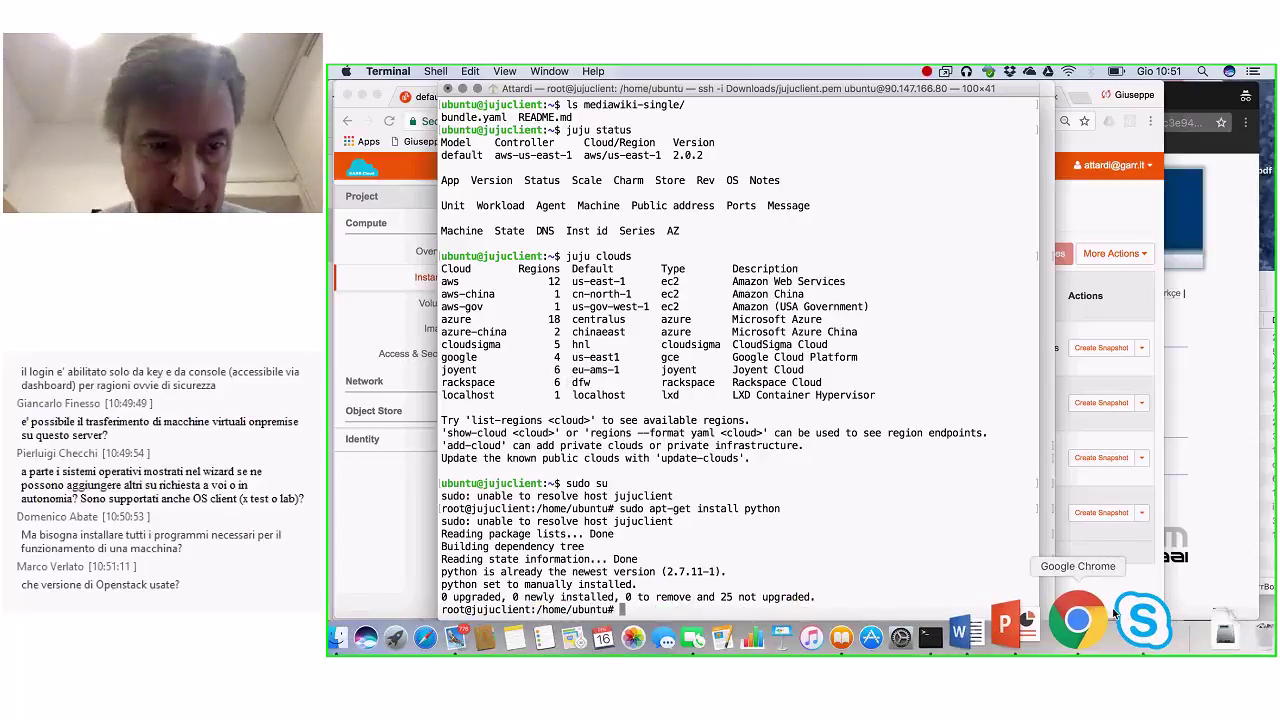
# Switch to Skype Meetings App, show the meeting conversation and close the participants list
pyautogui.click(1120, 614)
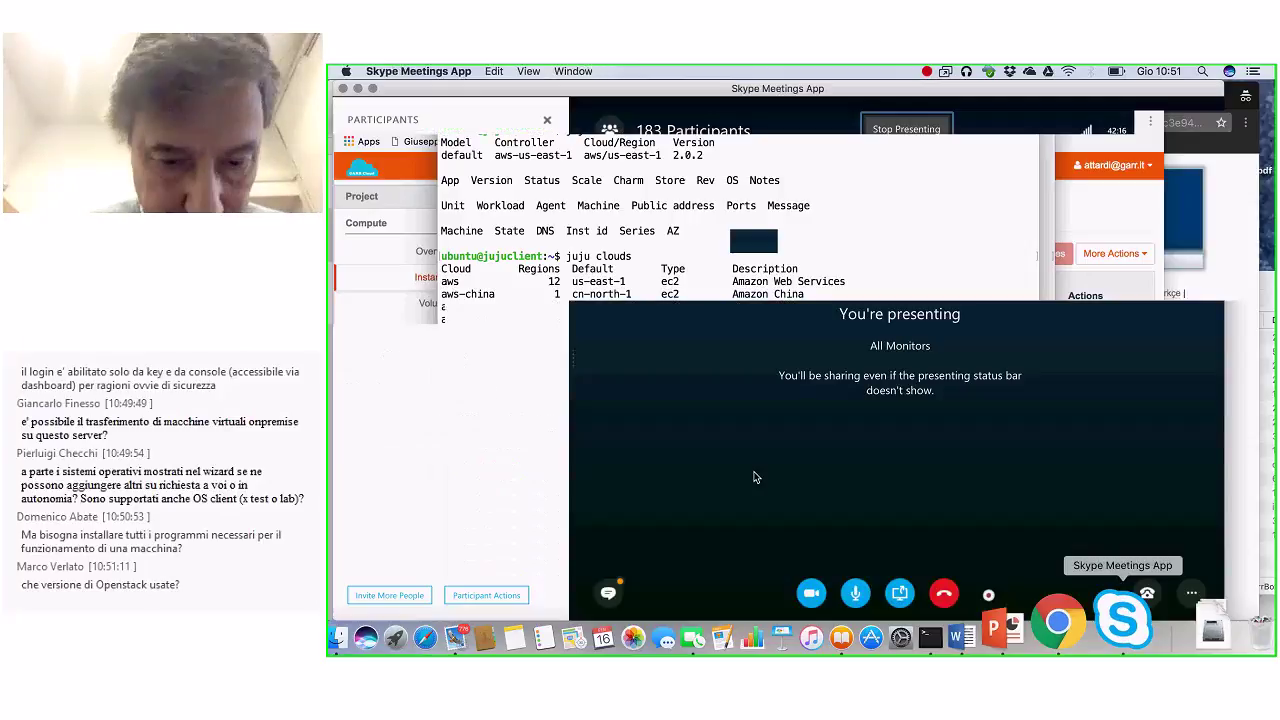
pyautogui.click(608, 593)
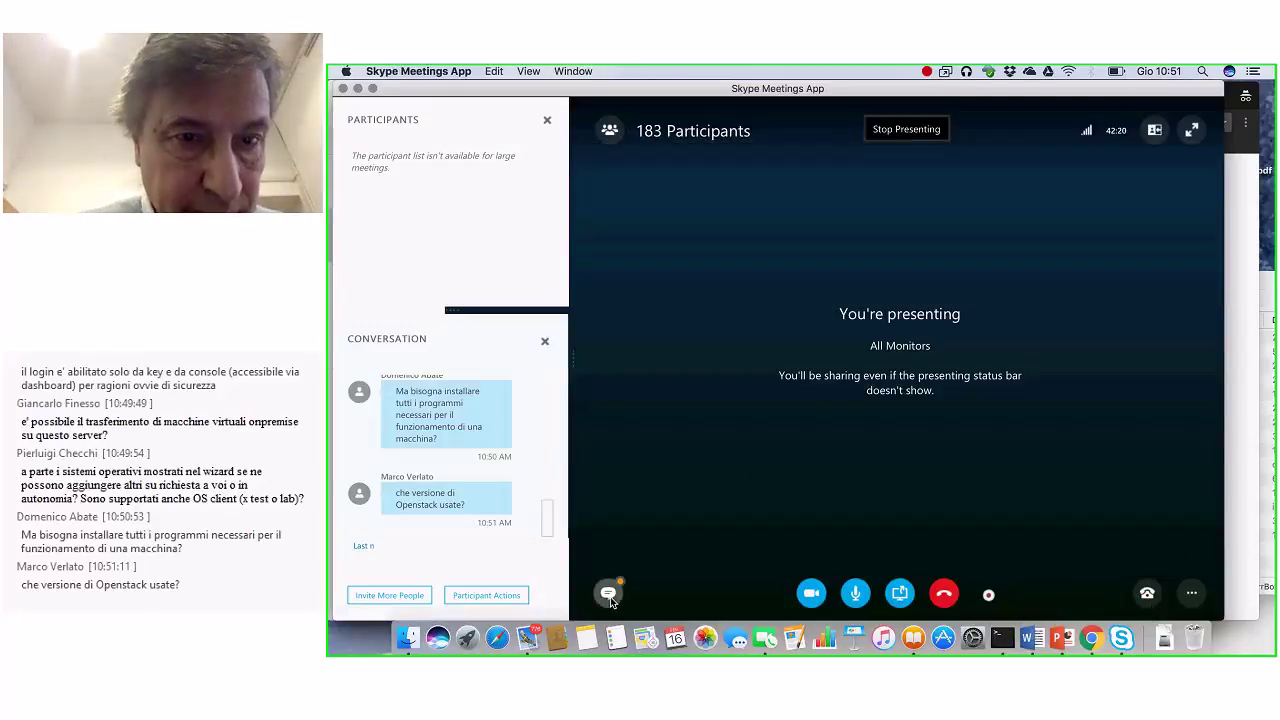
pyautogui.click(547, 119)
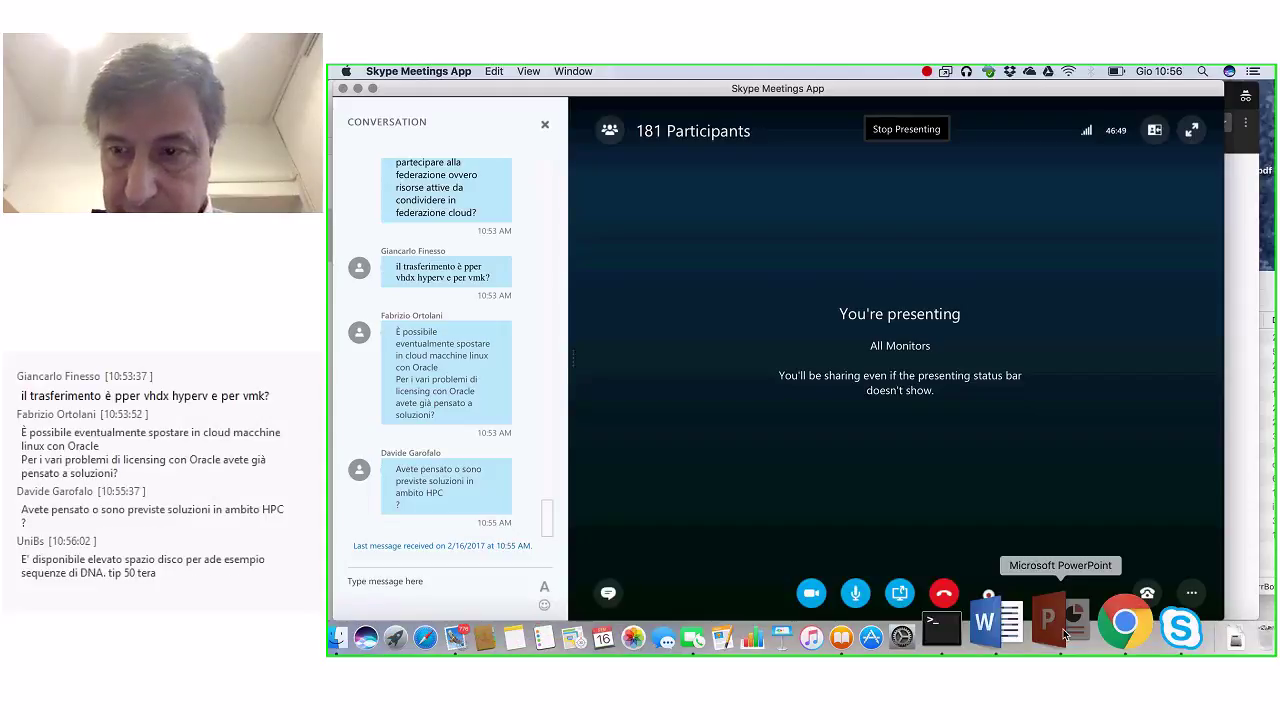
# Switch to PowerPoint, browse the presentation to the slide Federazione Cloud Esterne: Caso Amazon, and return to Skype Meetings App
pyautogui.click(1065, 633)
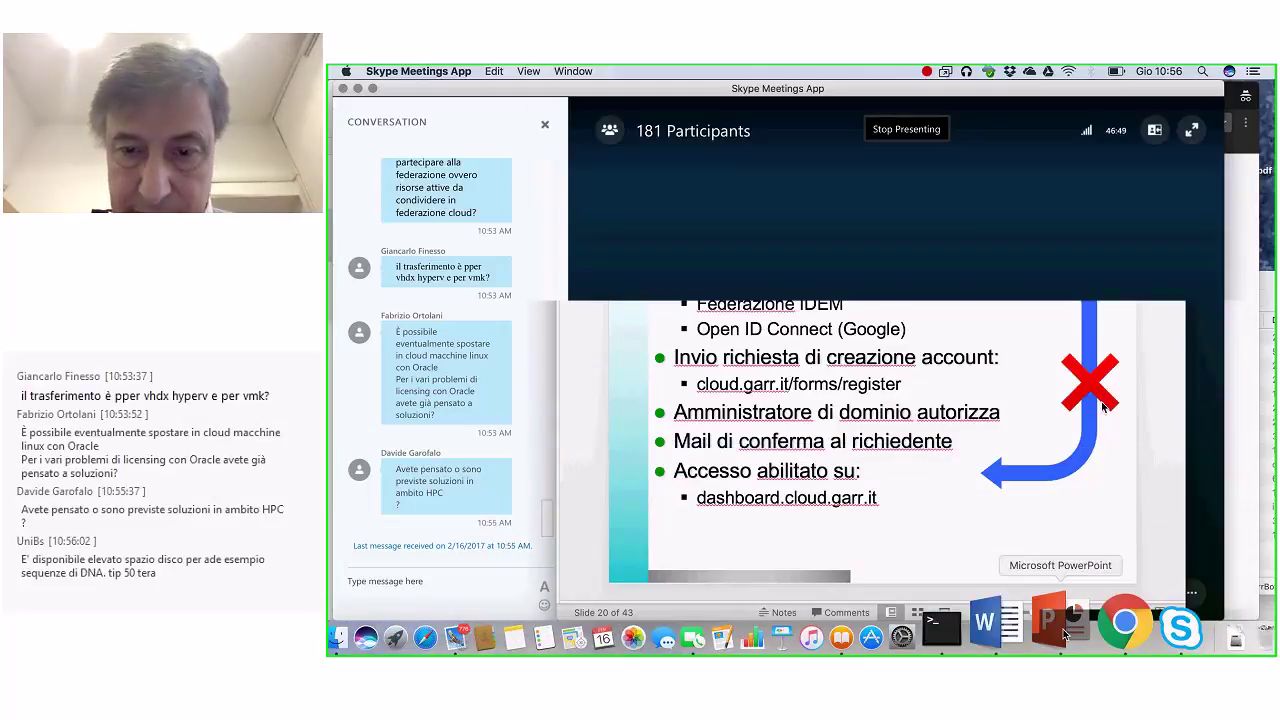
pyautogui.scroll(-3, 1170, 419)
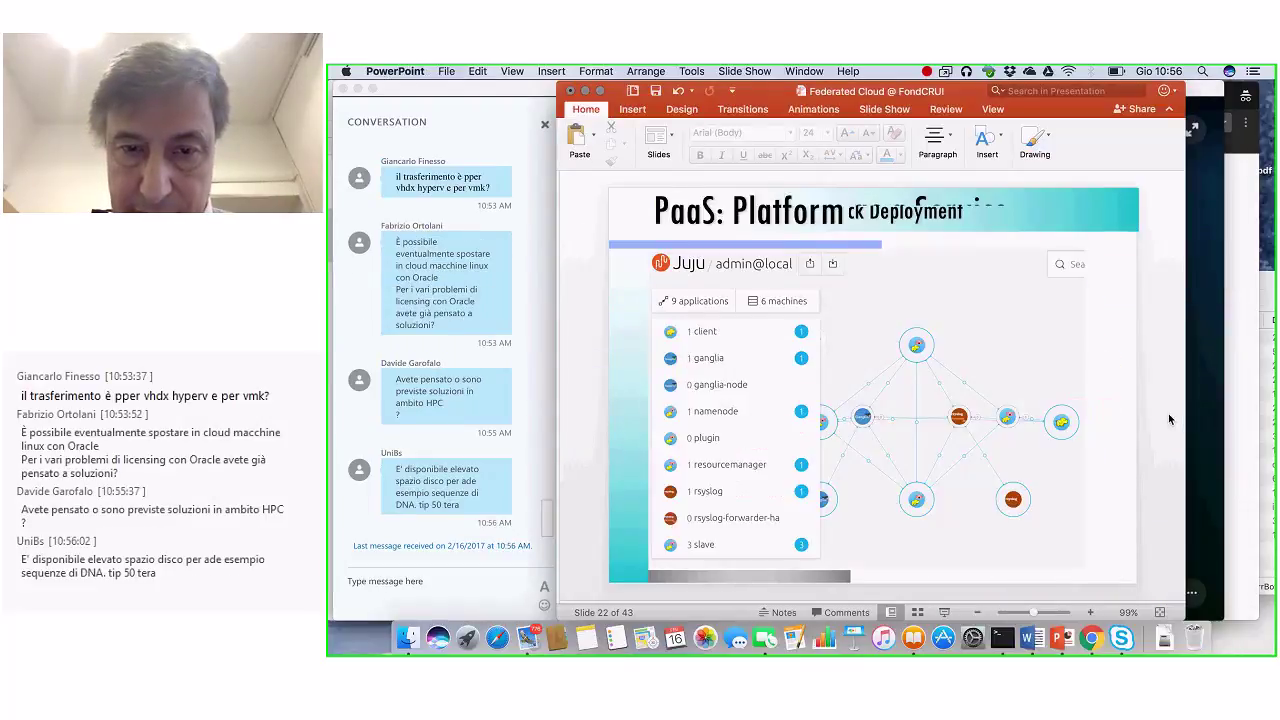
pyautogui.scroll(-3, 1168, 419)
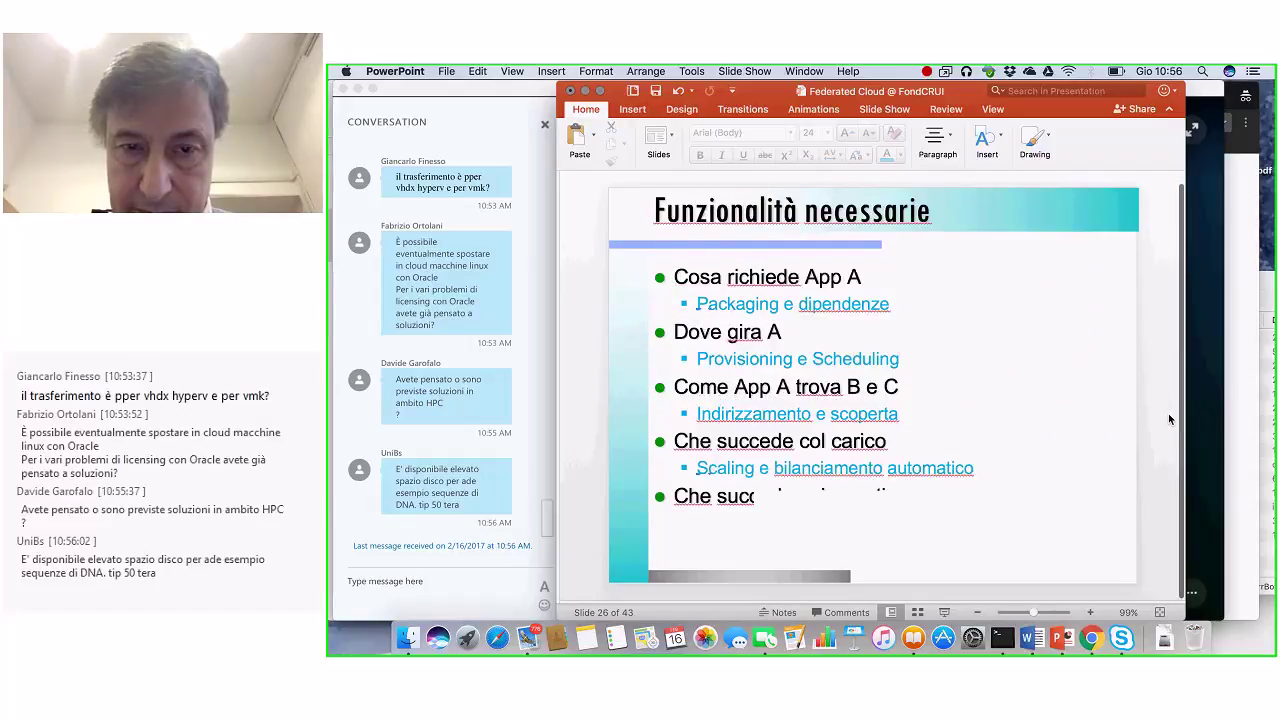
pyautogui.scroll(-4, 1170, 419)
pyautogui.scroll(1, 1168, 419)
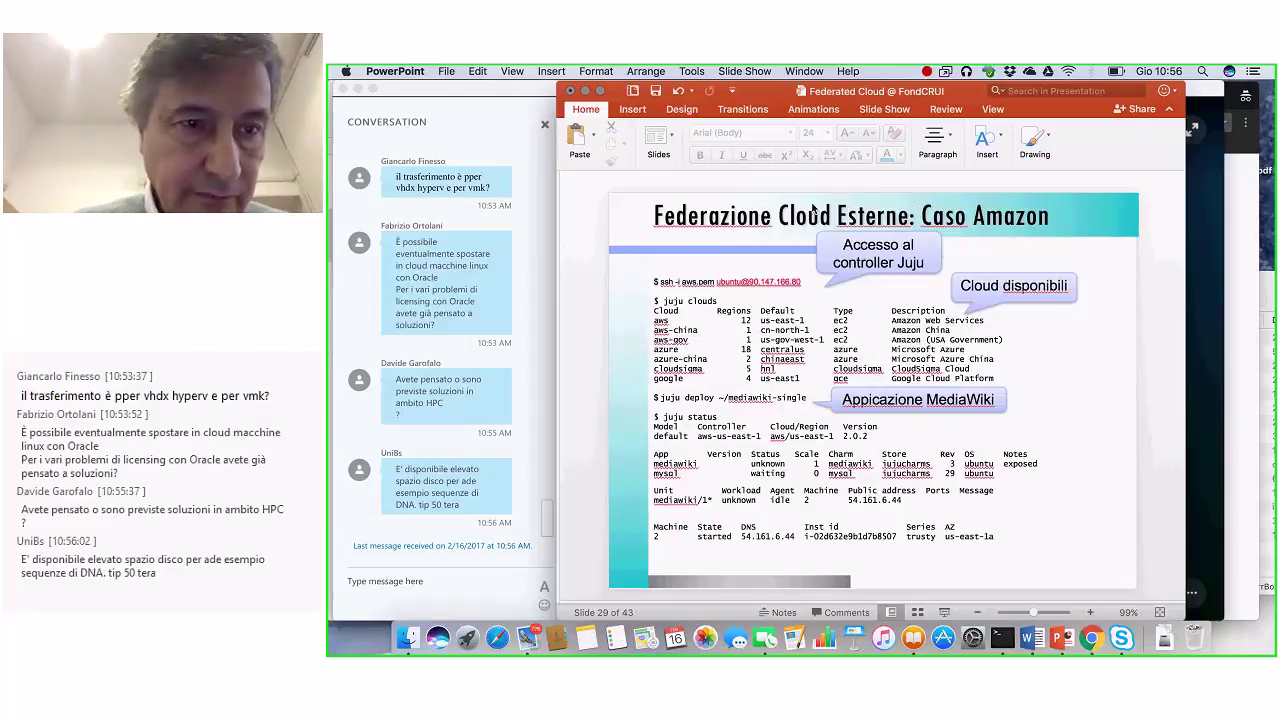
pyautogui.click(448, 95)
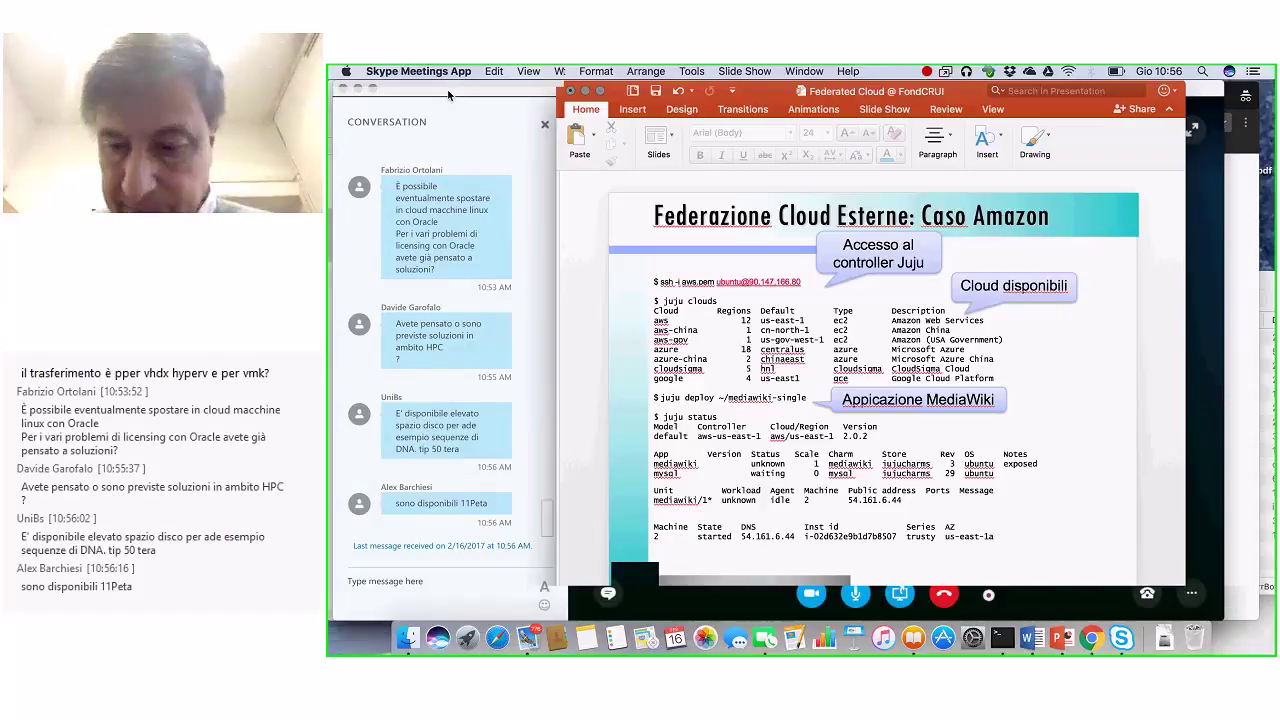
# Switch to Safari and load the website cloudant.com
pyautogui.click(1092, 634)
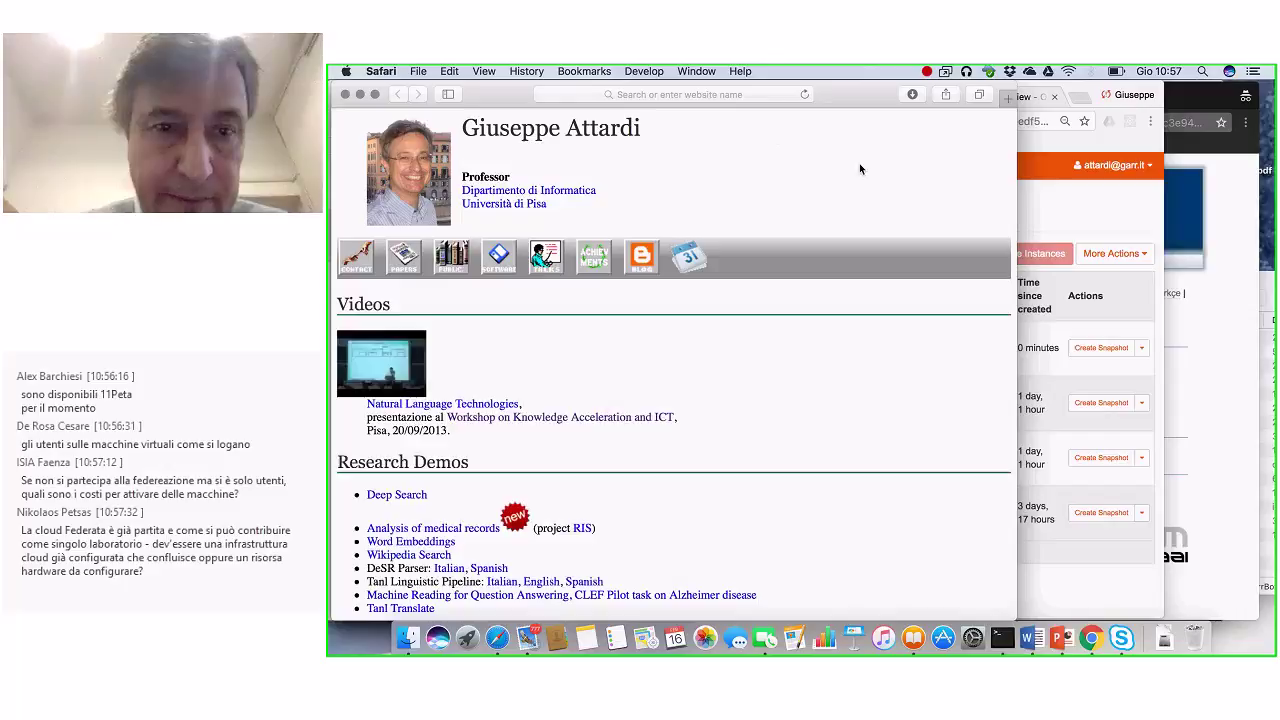
pyautogui.click(682, 96)
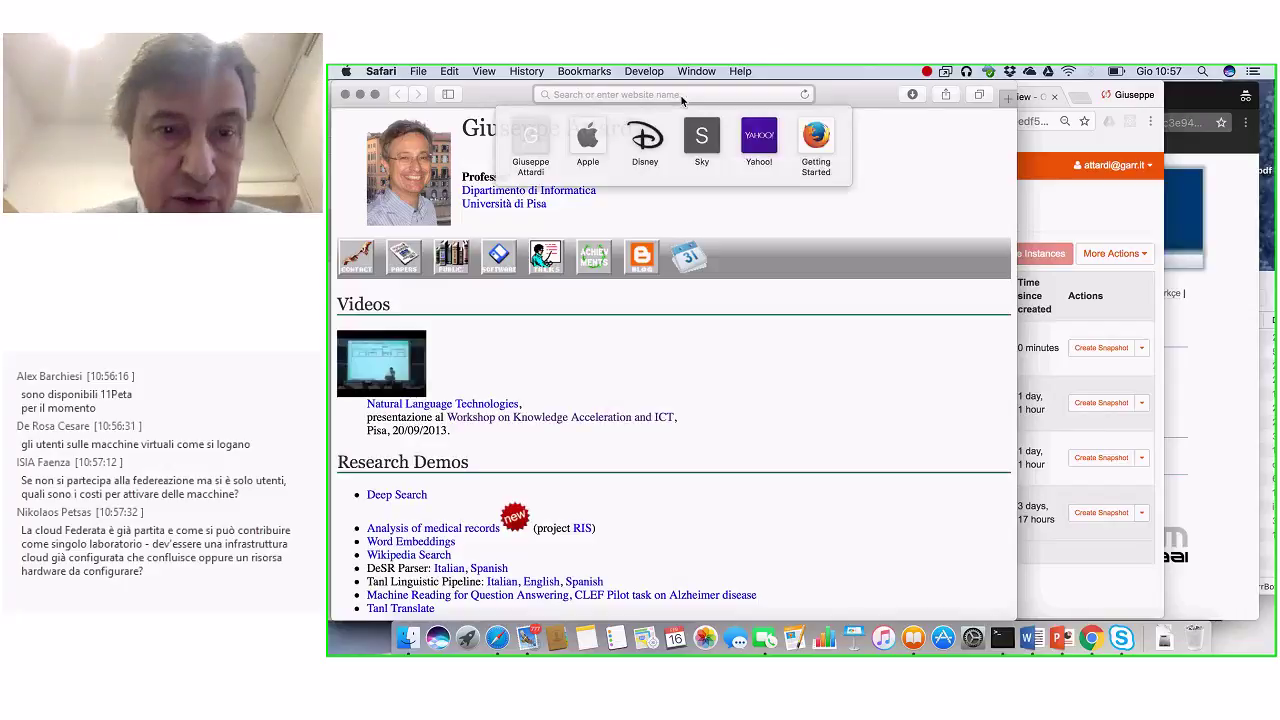
pyautogui.write('cloudant.com')
pyautogui.press('Return')
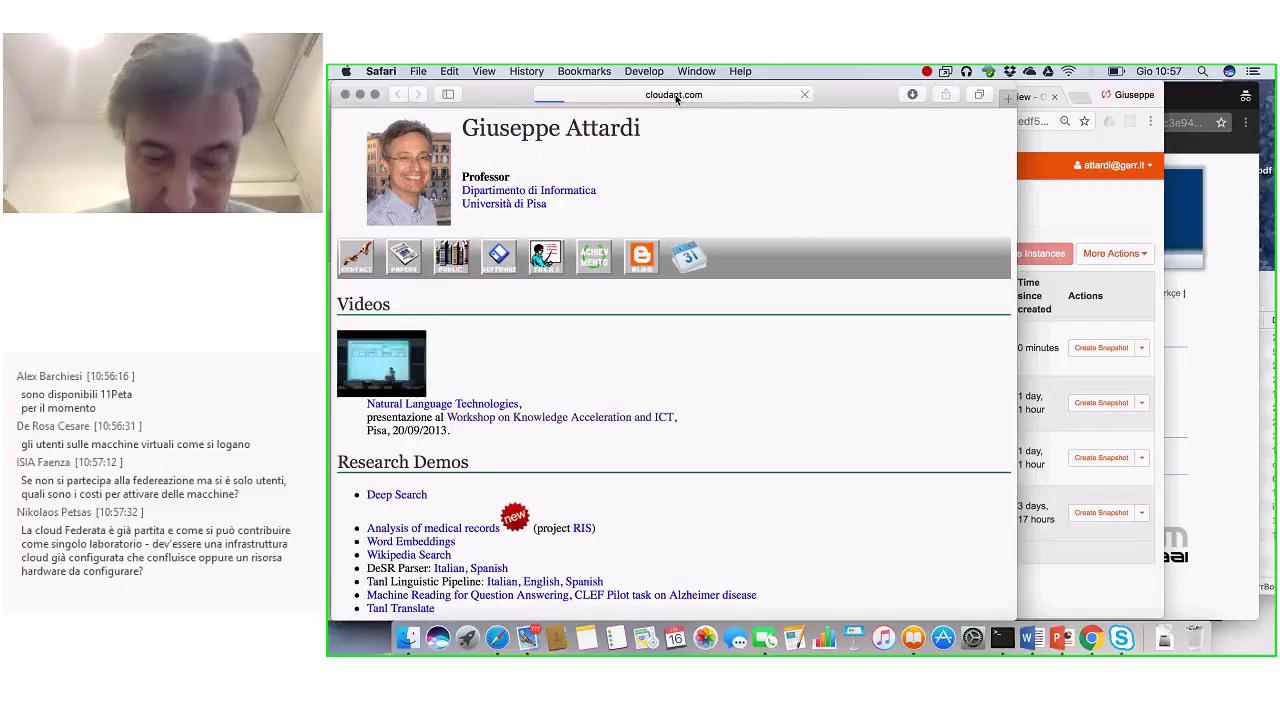
# Load the GARR Federated Cloud website at cloud.garr.it
pyautogui.click(668, 96)
pyautogui.write('c')
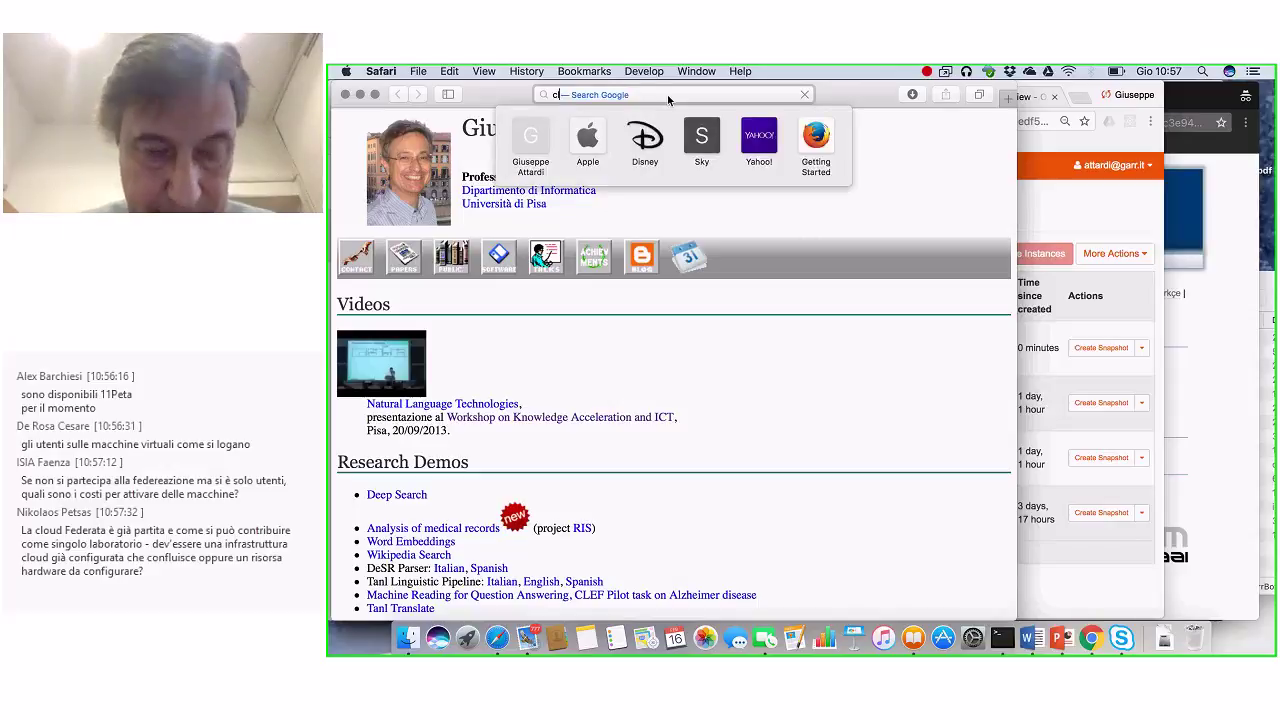
pyautogui.write('loud')
pyautogui.press('Return')
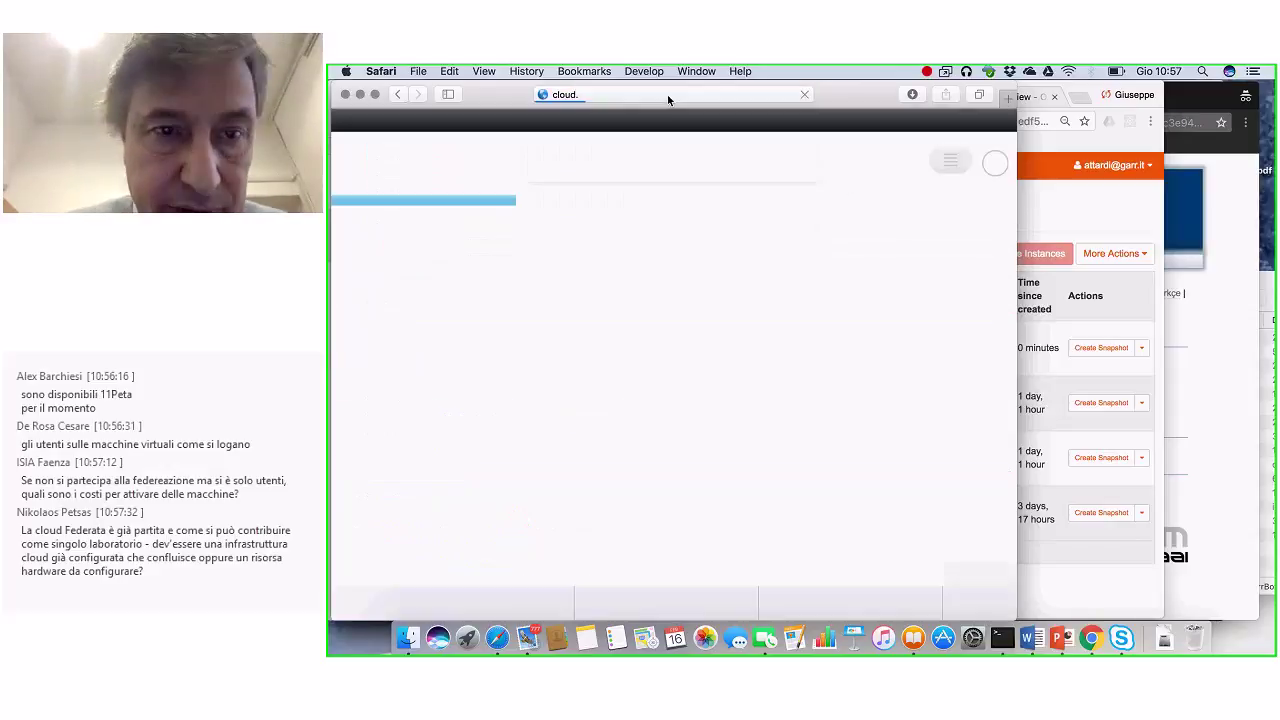
pyautogui.click(653, 93)
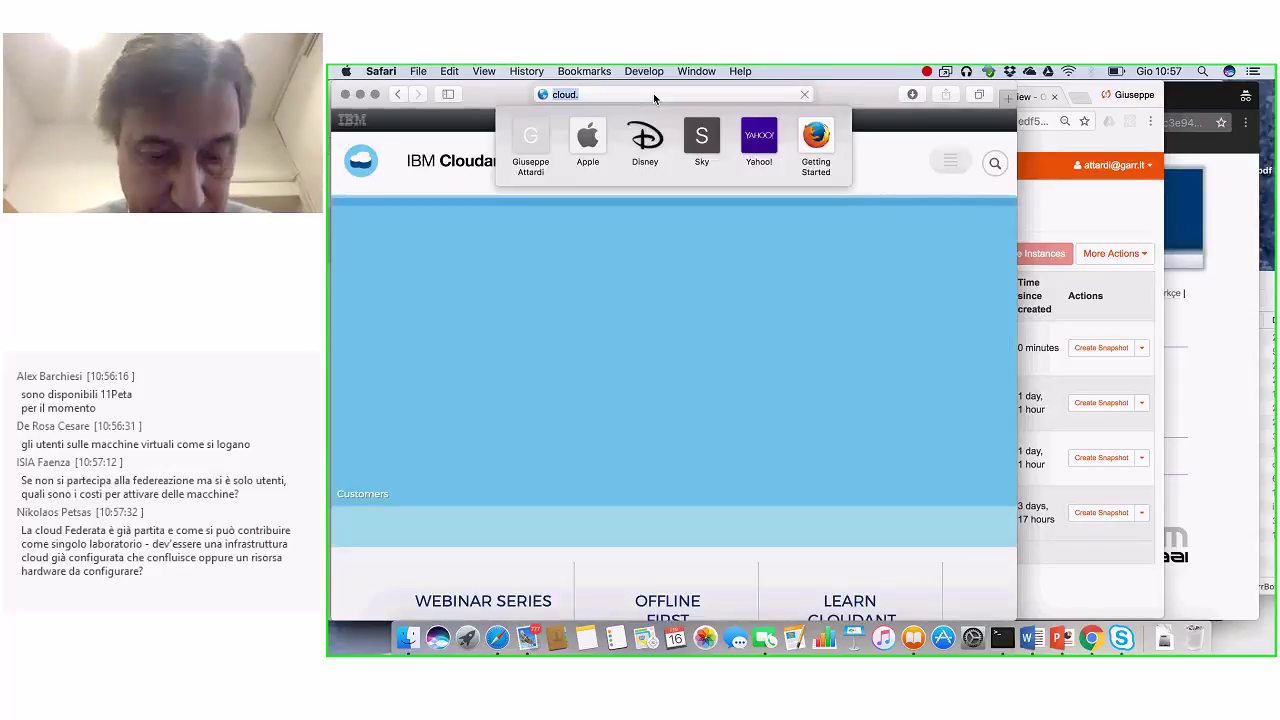
pyautogui.click(653, 93)
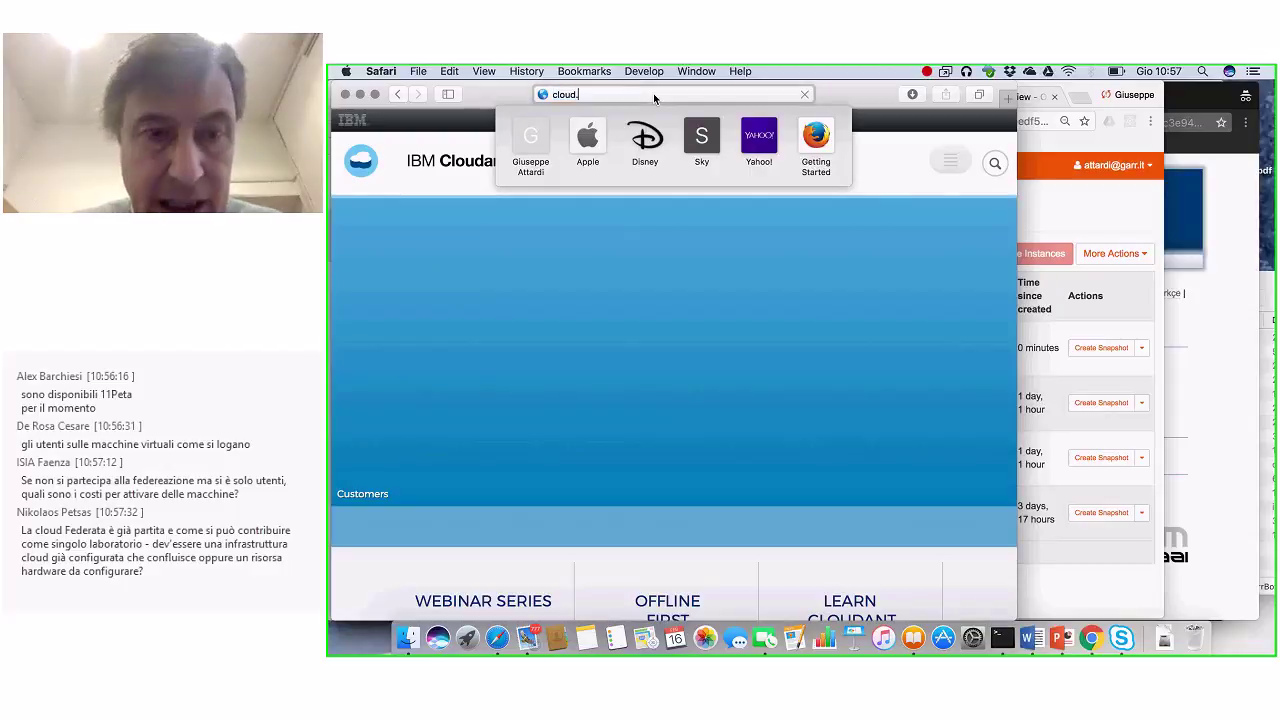
pyautogui.write('garr.it')
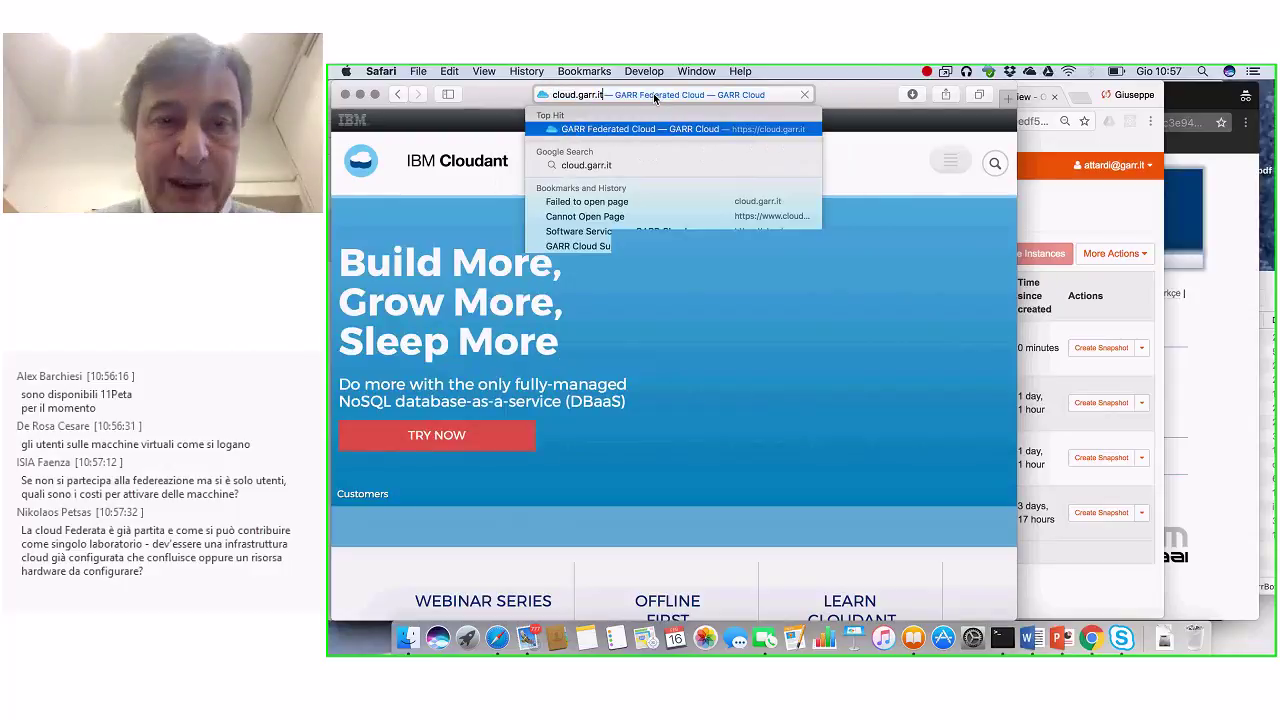
pyautogui.press('Return')
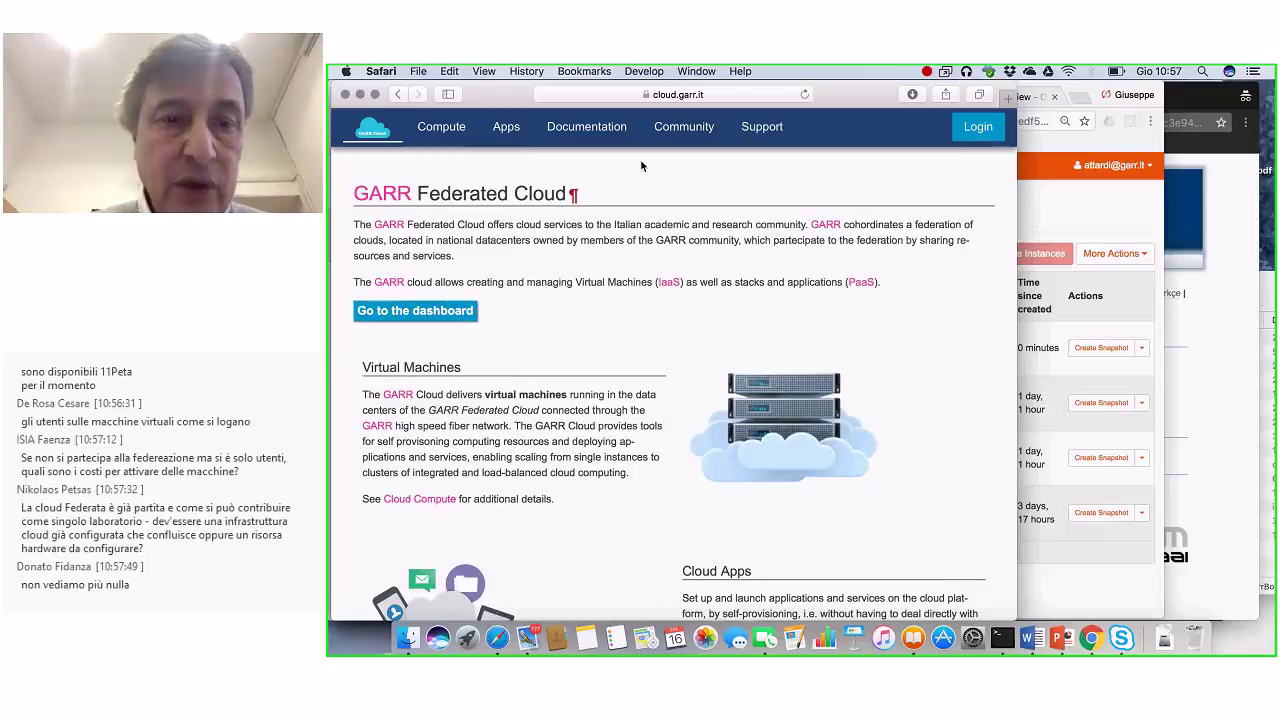
pyautogui.click(590, 135)
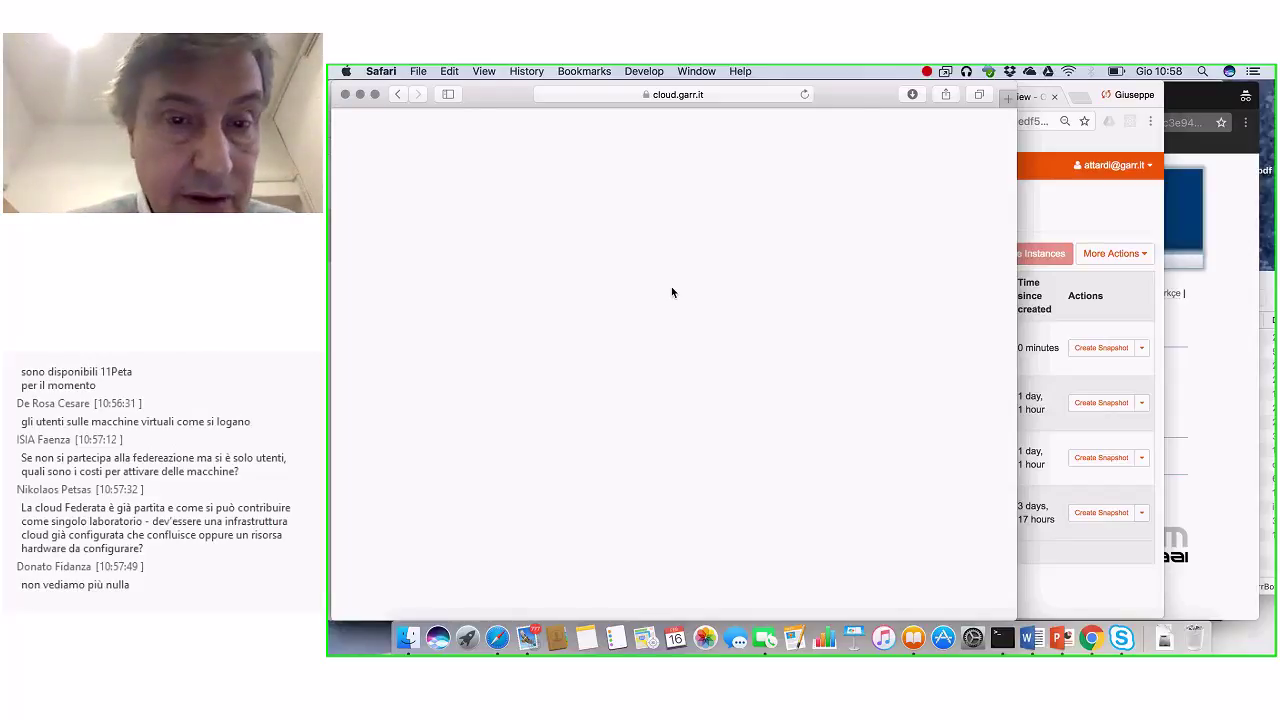
pyautogui.click(738, 94)
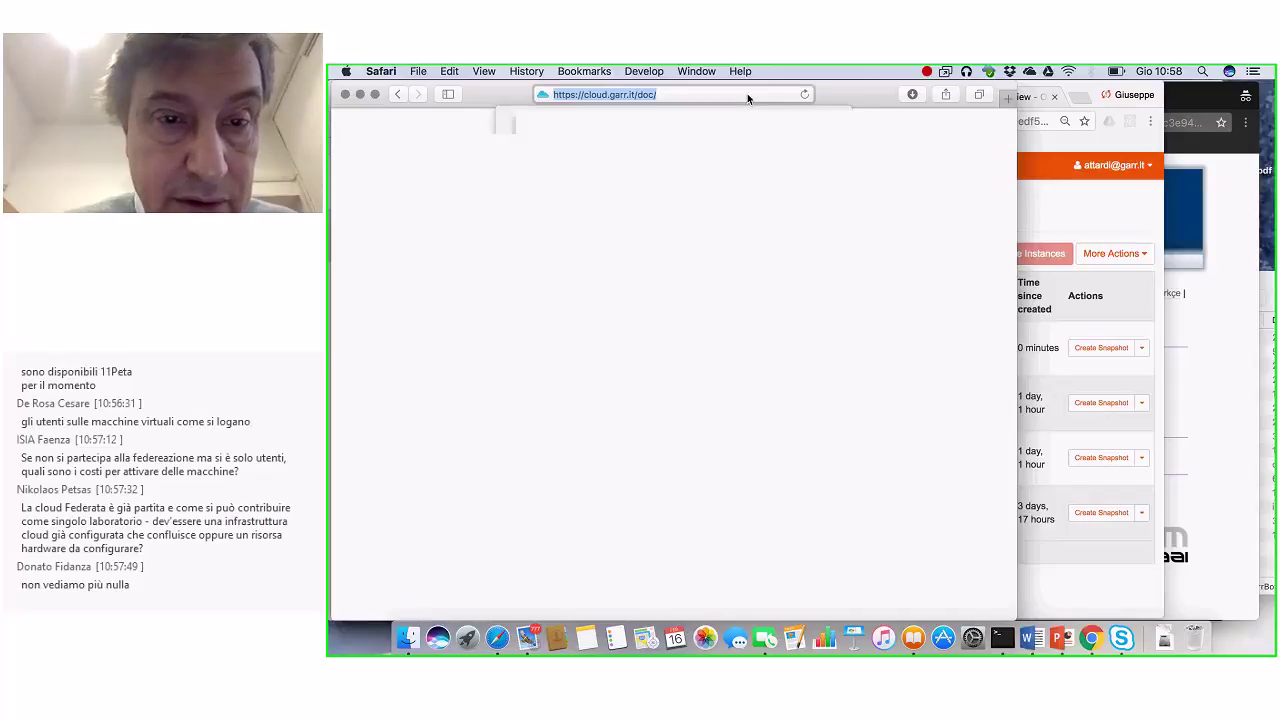
pyautogui.click(747, 93)
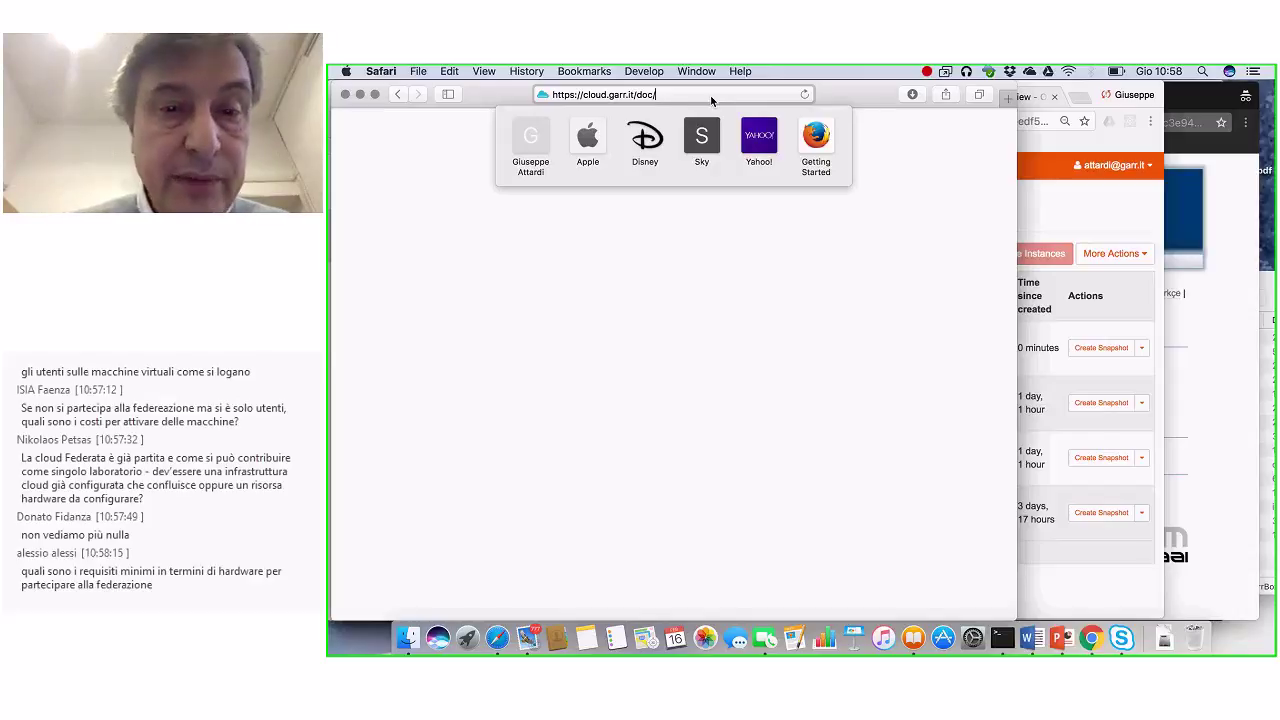
pyautogui.press('BackSpace')
pyautogui.press('BackSpace')
pyautogui.press('BackSpace')
pyautogui.press('BackSpace')
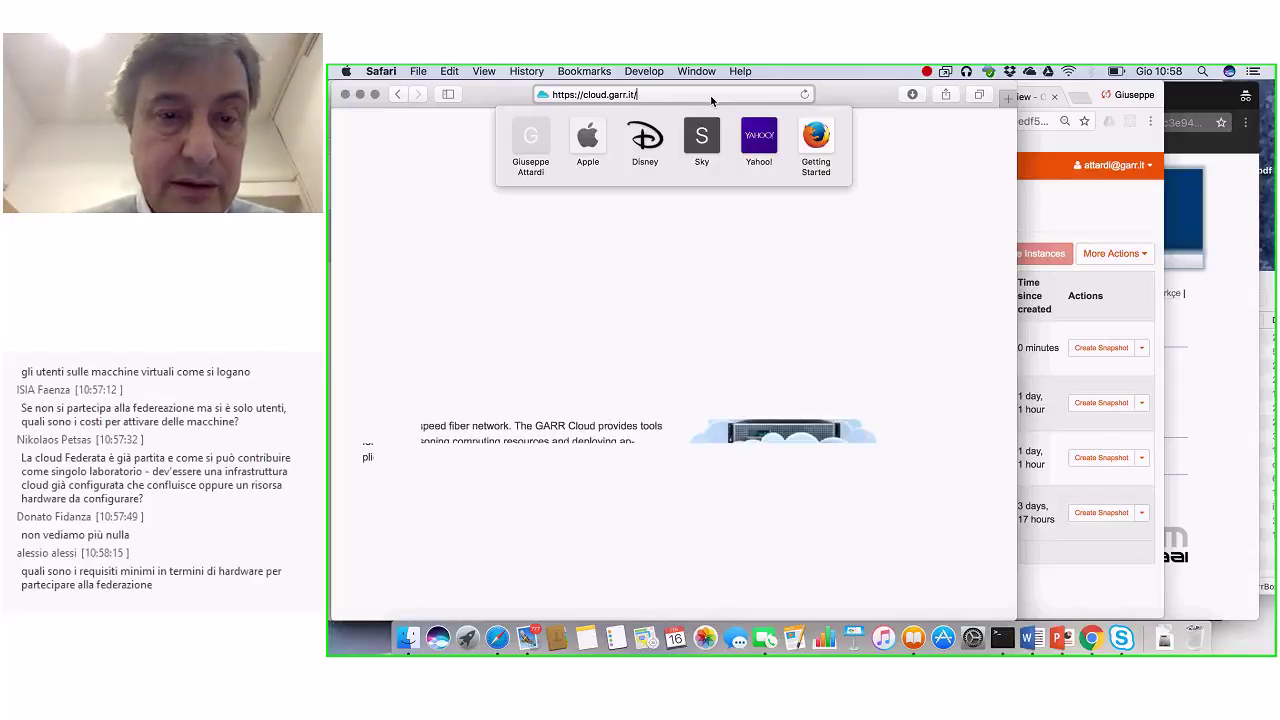
pyautogui.press('Return')
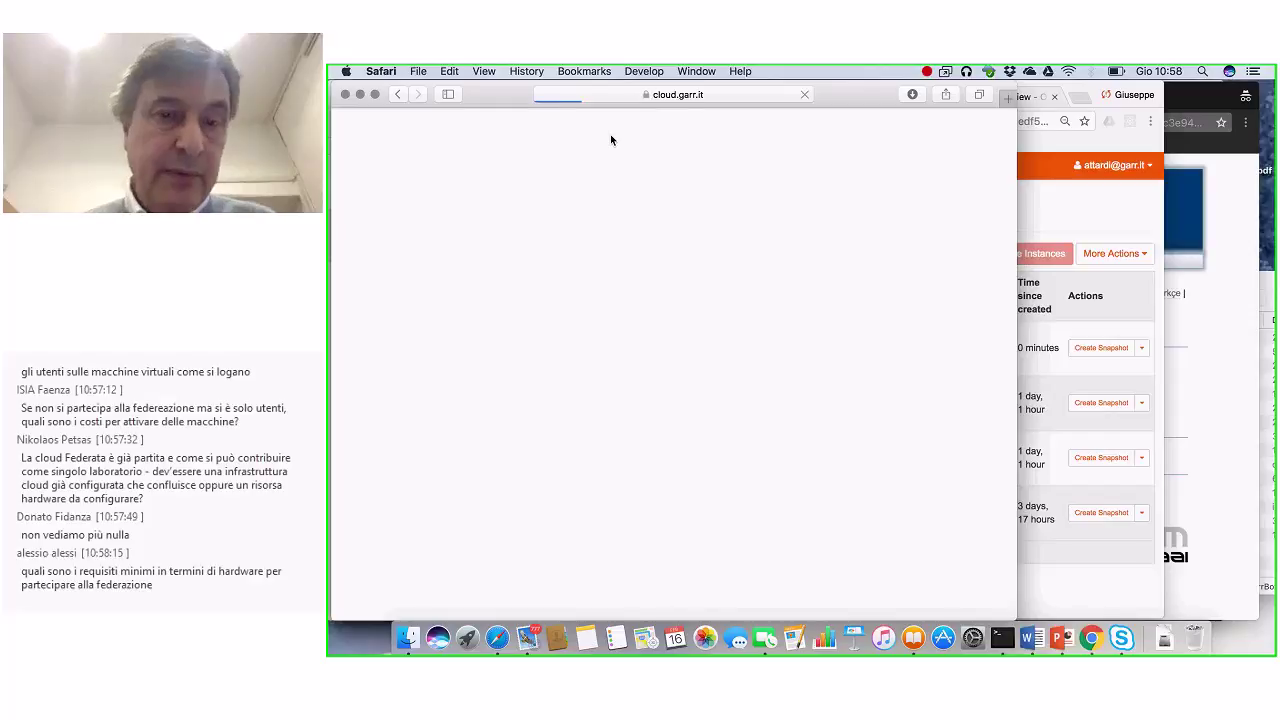
pyautogui.click(733, 94)
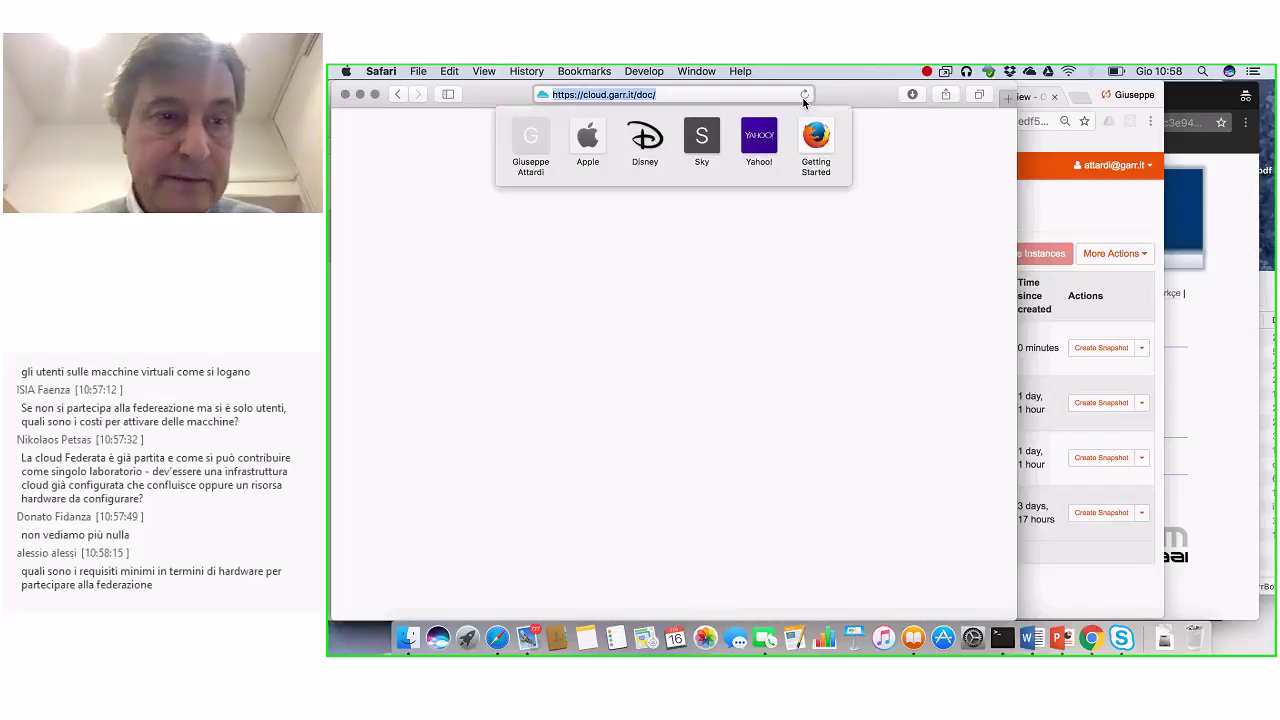
pyautogui.press('Return')
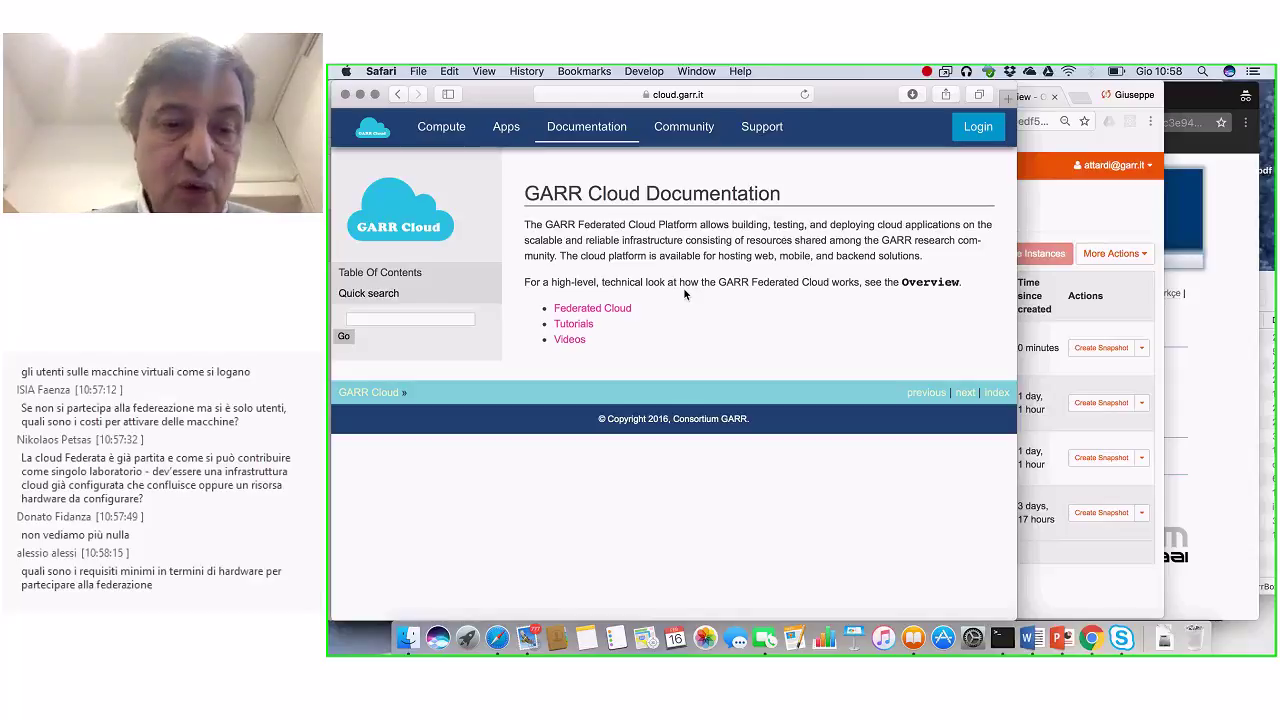
pyautogui.click(577, 325)
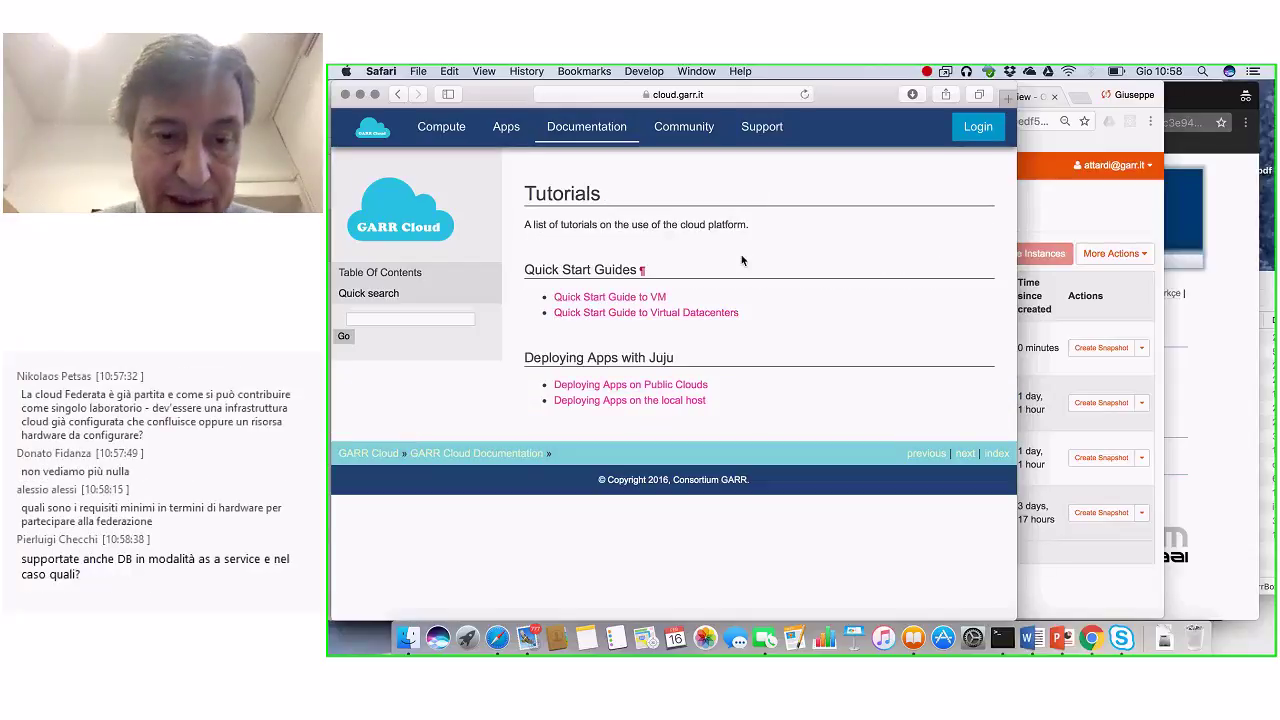
# Open the Quick Start Guide to VM, look through its opening sections, and return to the Tutorials list
pyautogui.click(606, 298)
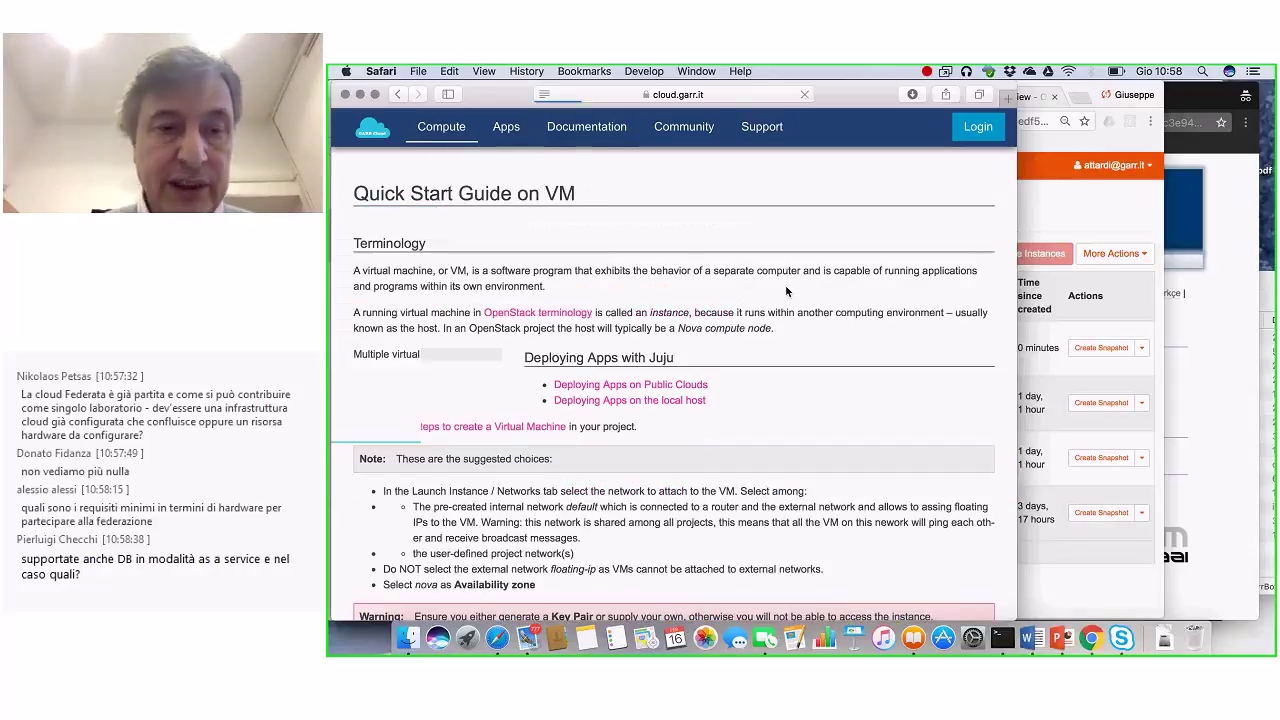
pyautogui.scroll(-2, 740, 342)
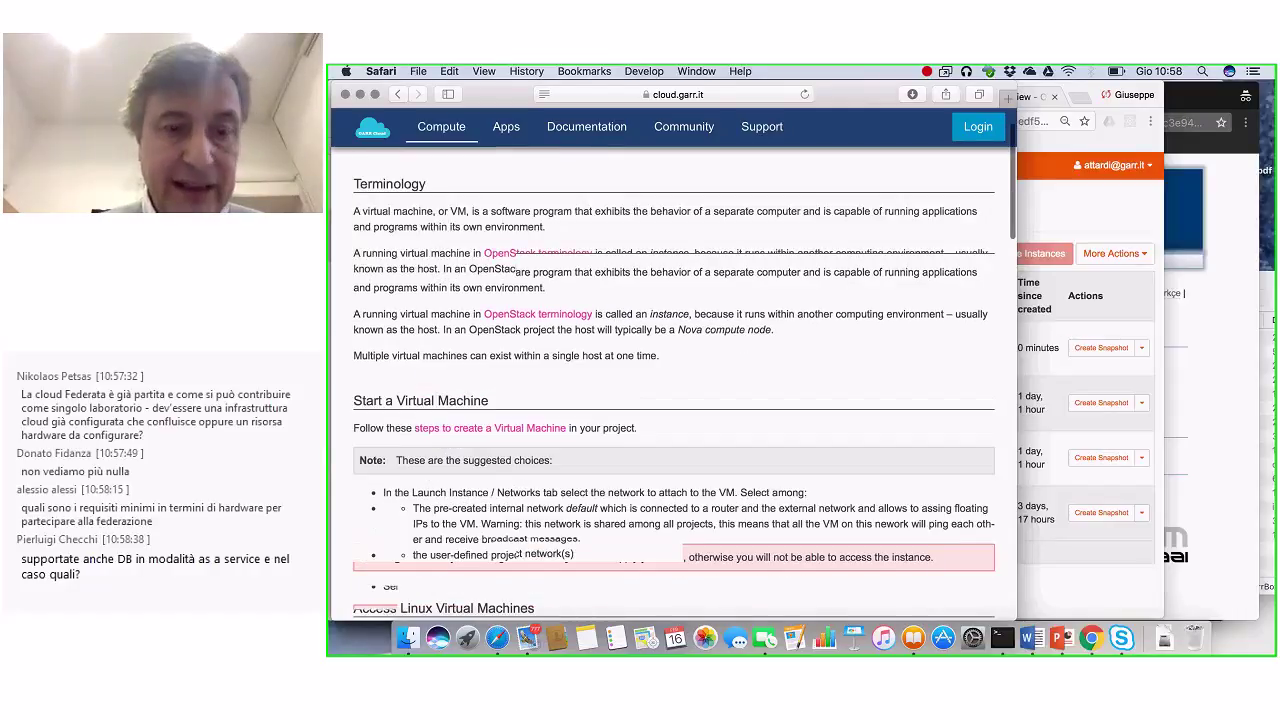
pyautogui.scroll(2, 673, 380)
pyautogui.press('super+bracketleft')
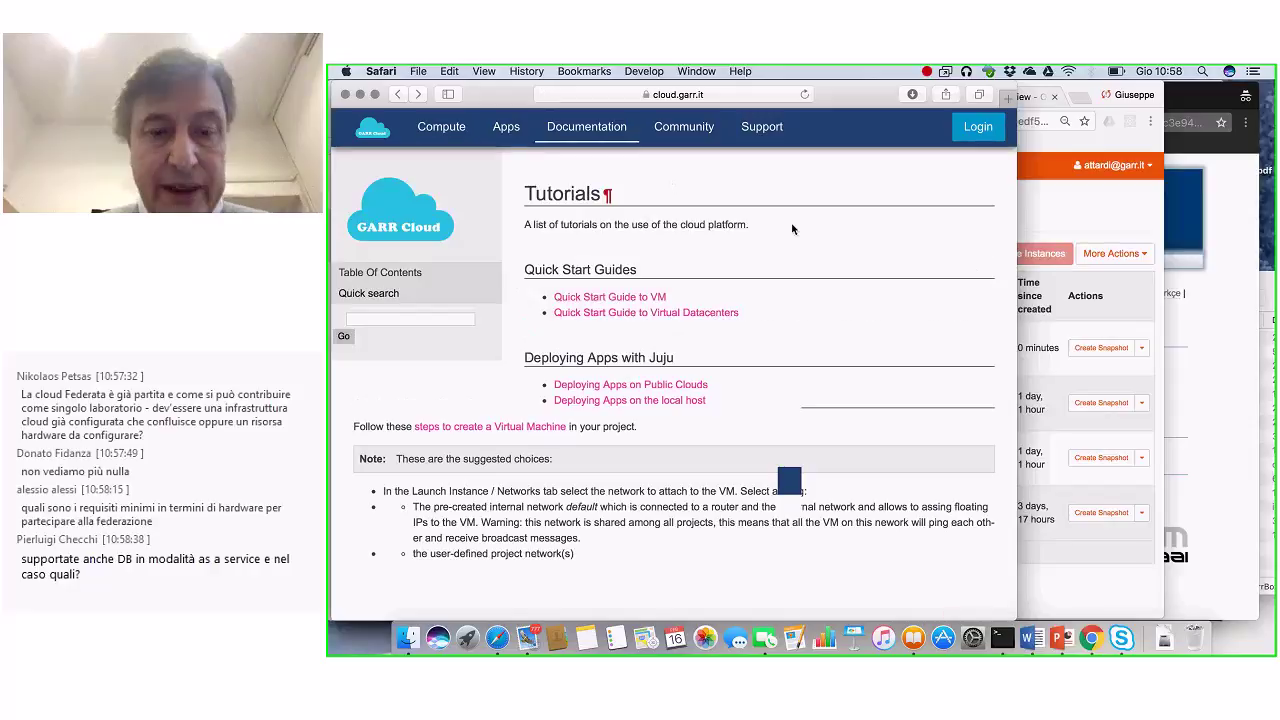